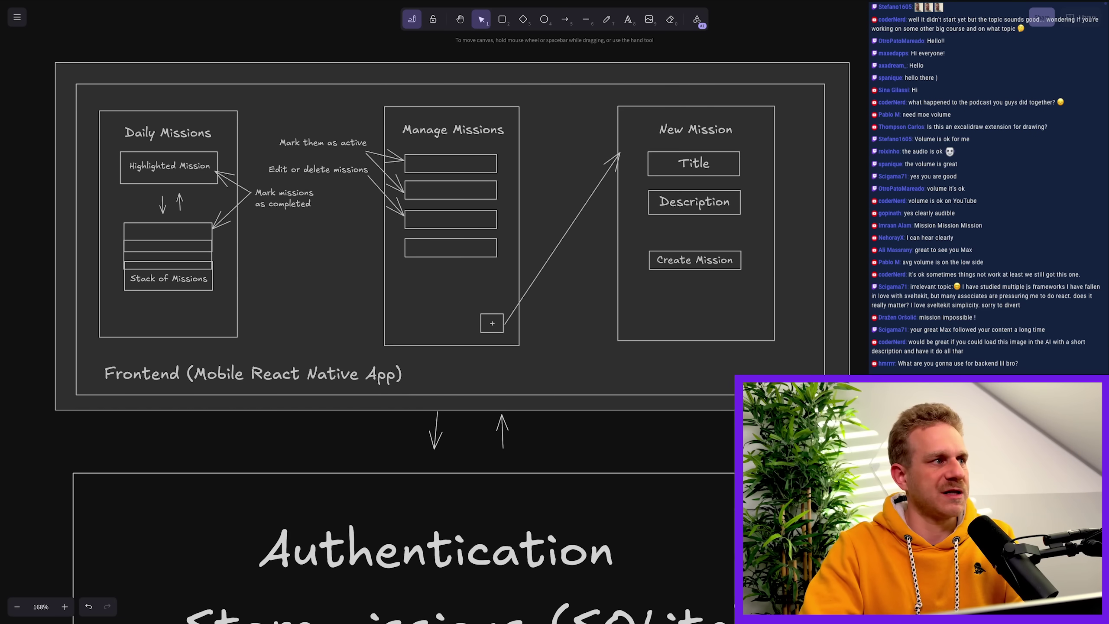
Copy the mission app mockup sketch in Excalidraw and switch to Cursor's chat
key(ctrl+z)
key(alt+Tab)
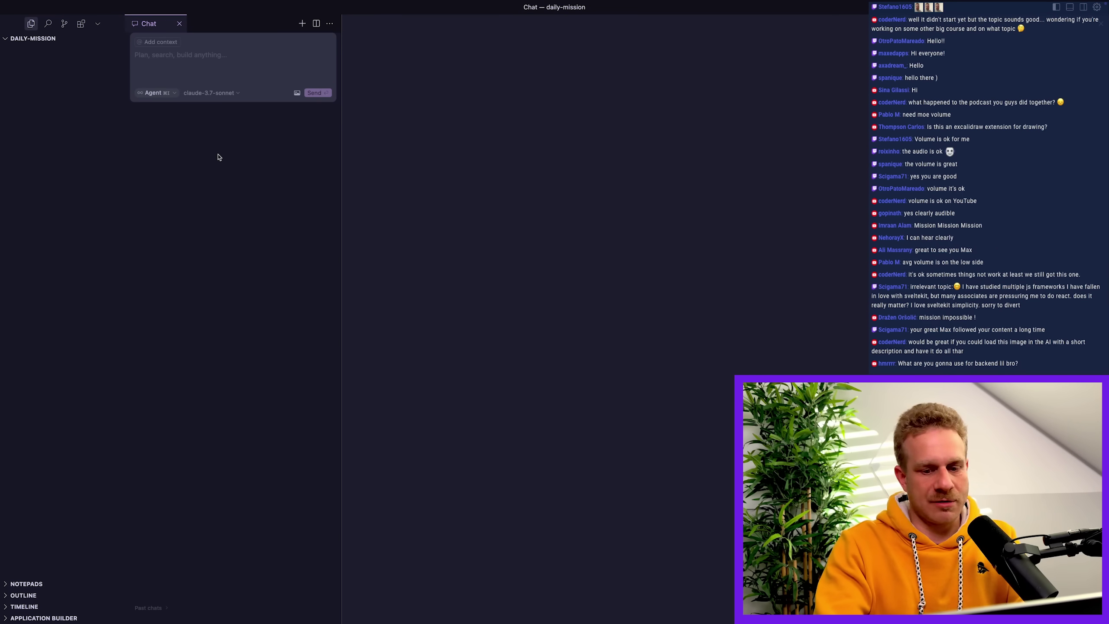
Select the claude-3.7-sonnet-thinking model and paste the mockup sketch into the chat prompt
key(super+equal)
click(301, 133)
click(326, 188)
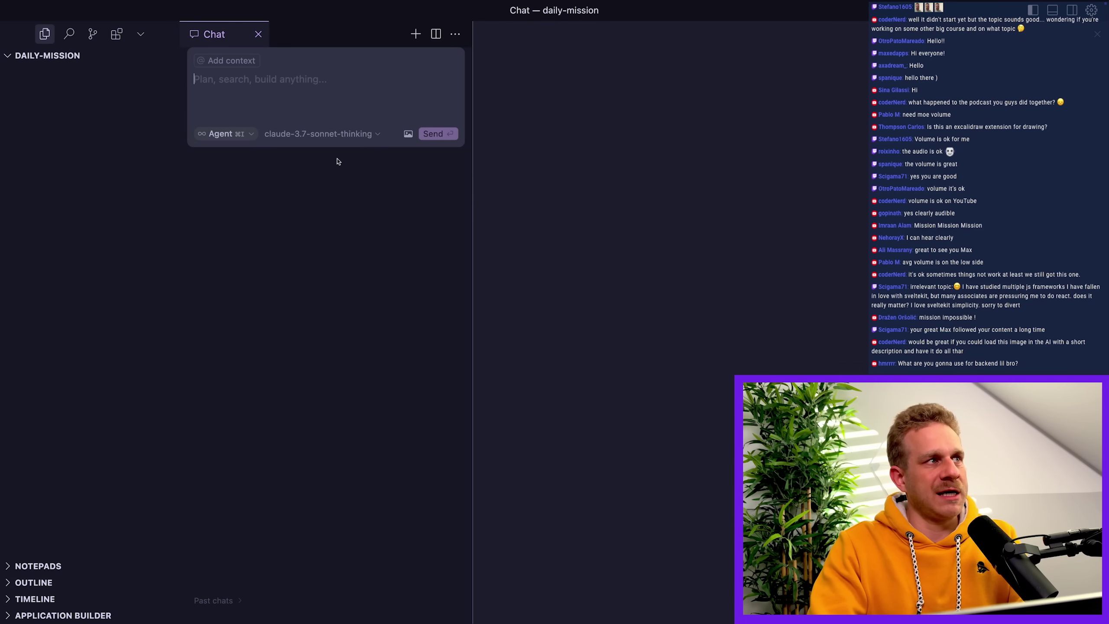
click(338, 139)
click(241, 81)
key(super+v)
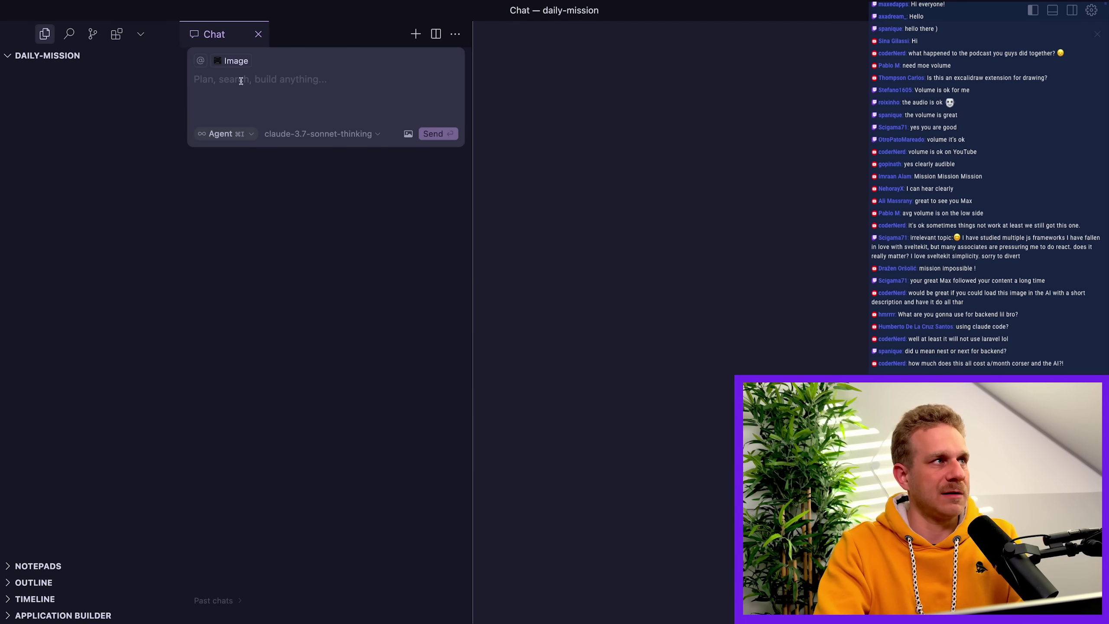
text(I want)
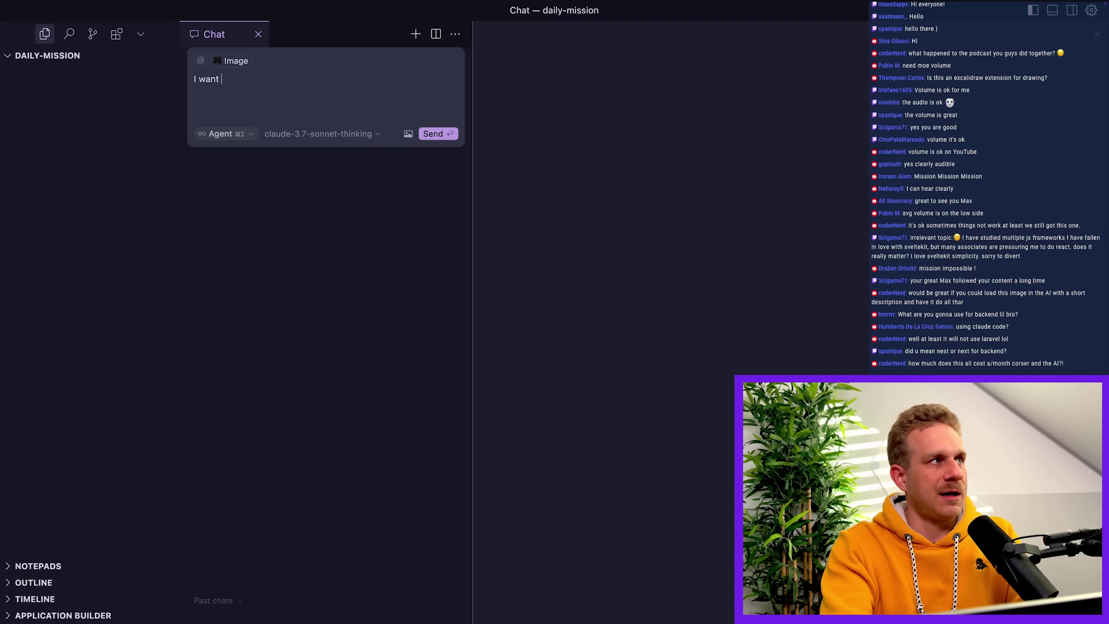
text(reate )
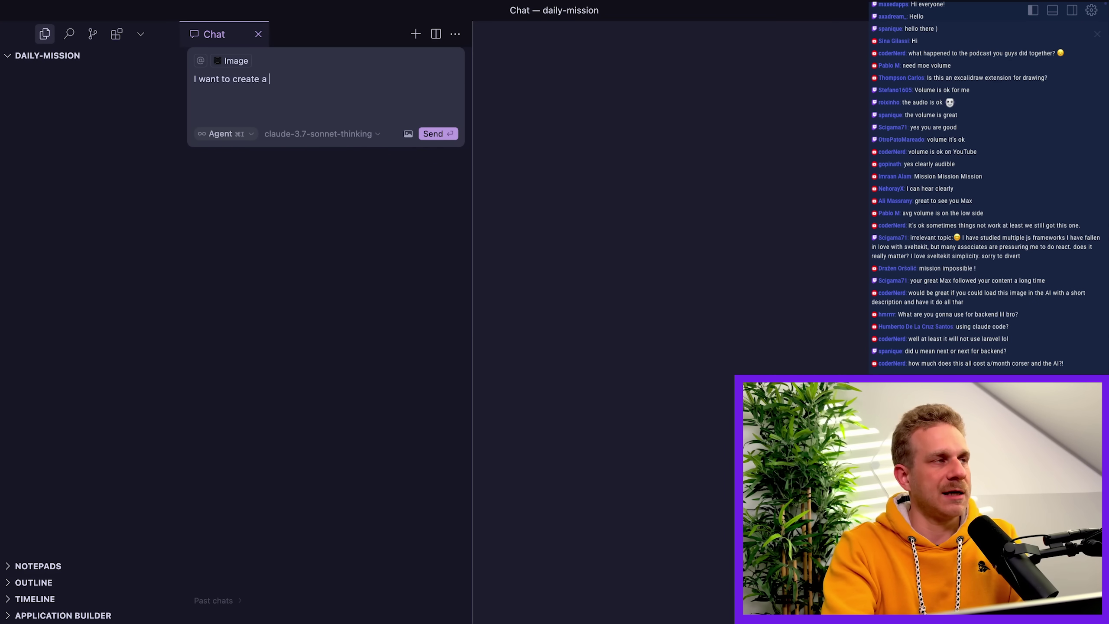
text(app with Expo (as set up in this project) that allows users to manage daily missions.)
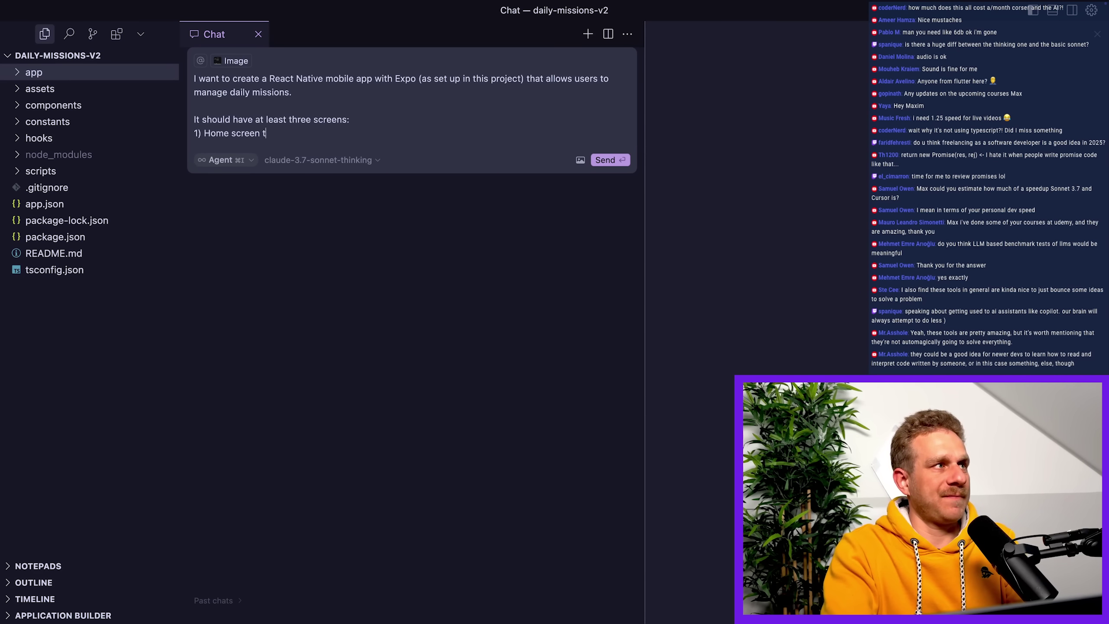
text(tly a)
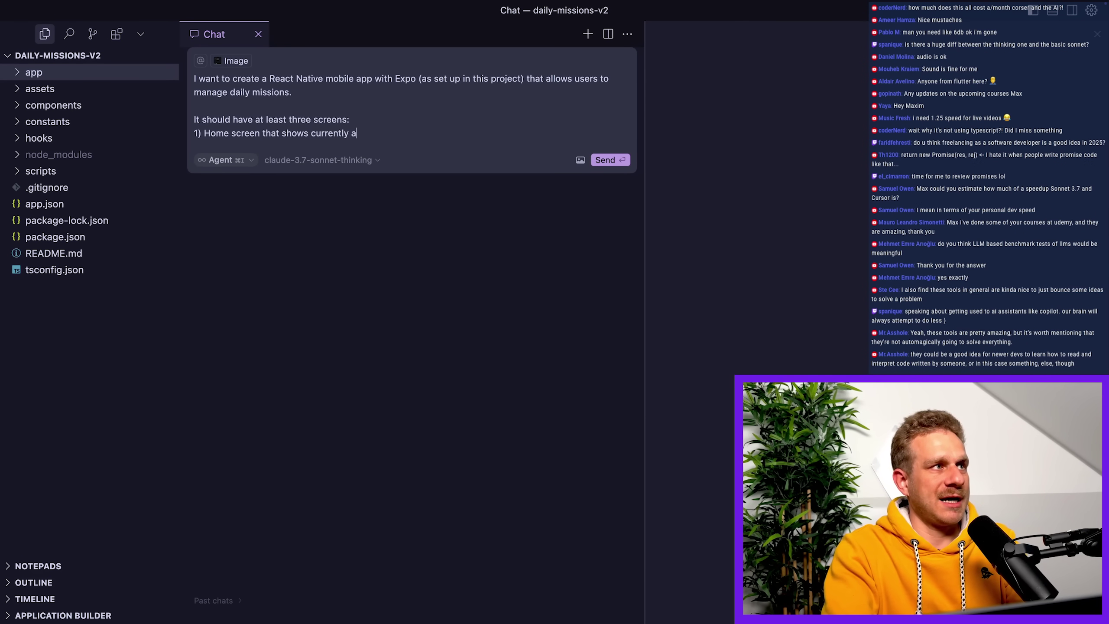
text(ctive, uncompleted)
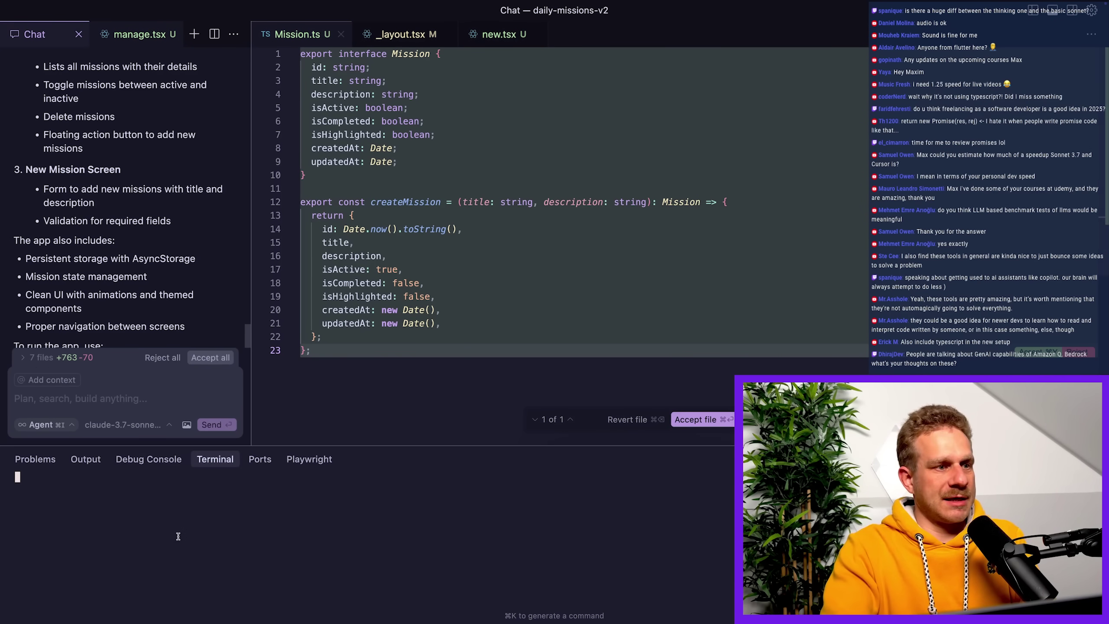
Accept all agent changes and launch the Expo app in the iPhone simulator
click(210, 357)
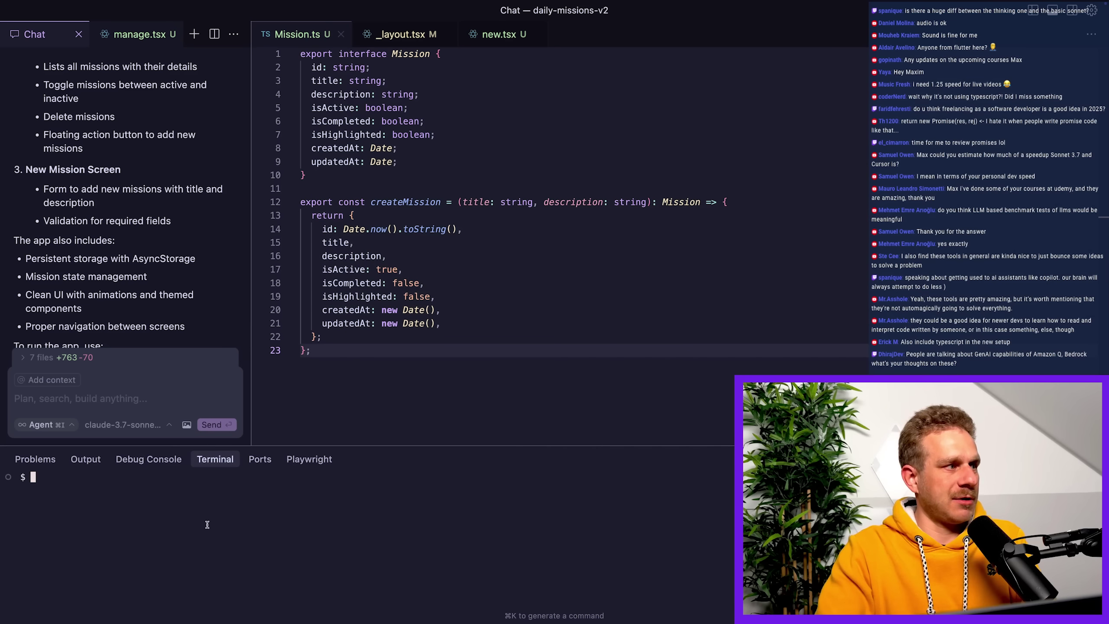
text(npm start)
key(Return)
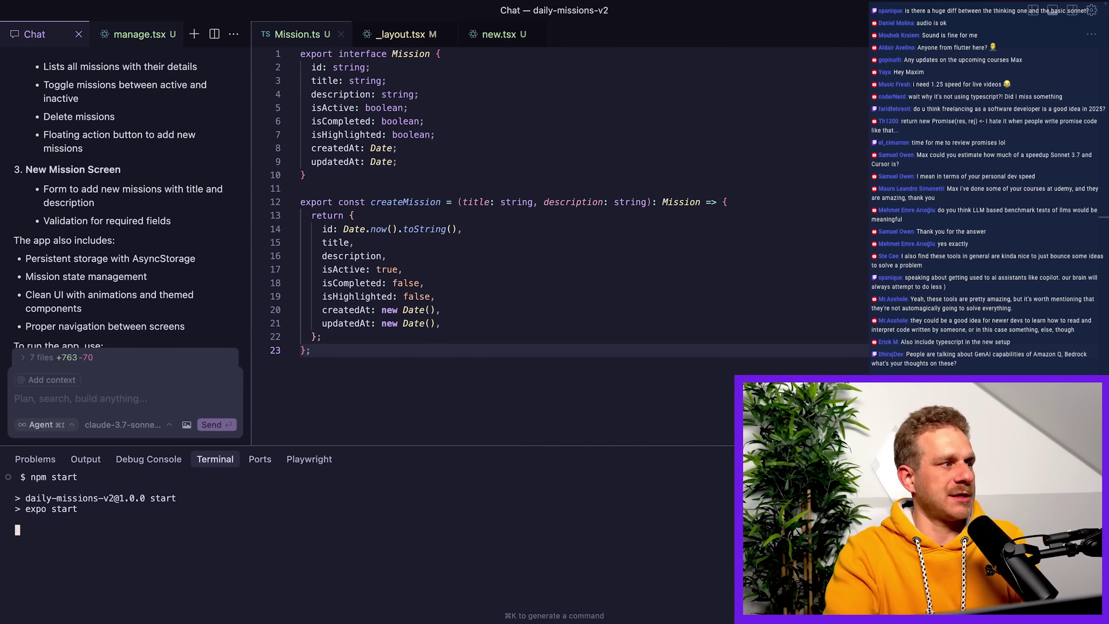
key(i)
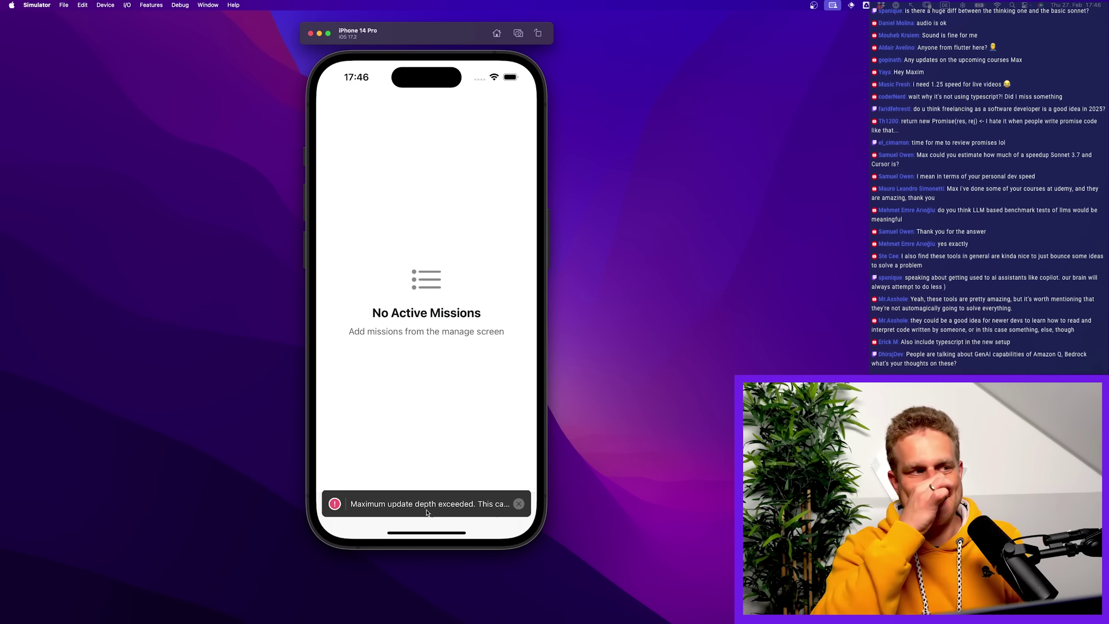
Report the infinite update loop to the agent and restart the Expo server with npm start
key(super+Tab)
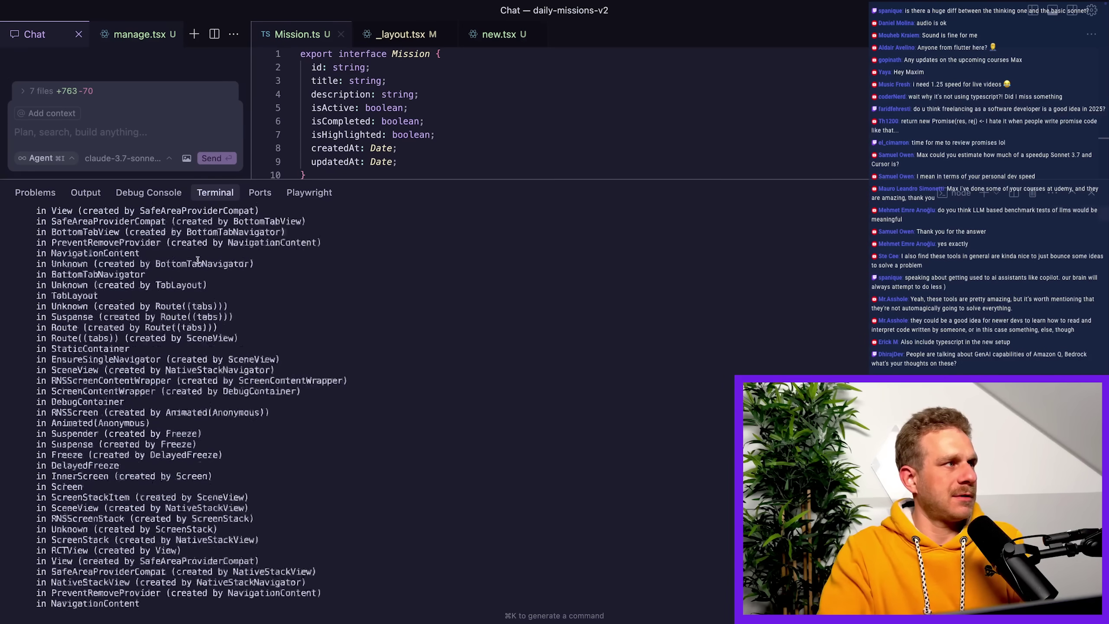
key(super+j)
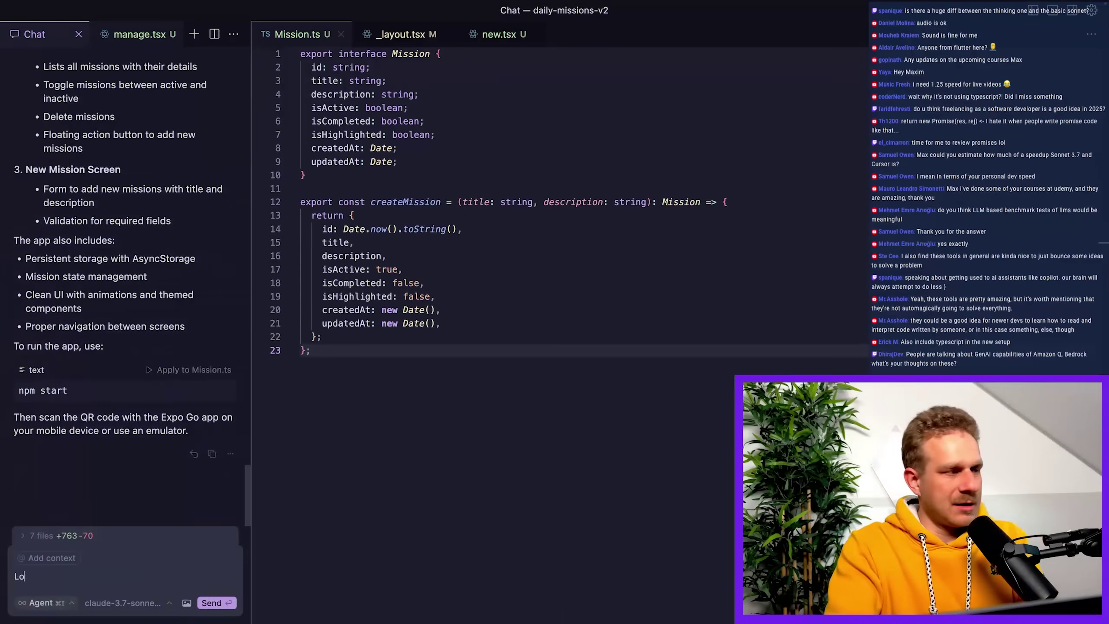
text(Looks like this app has)
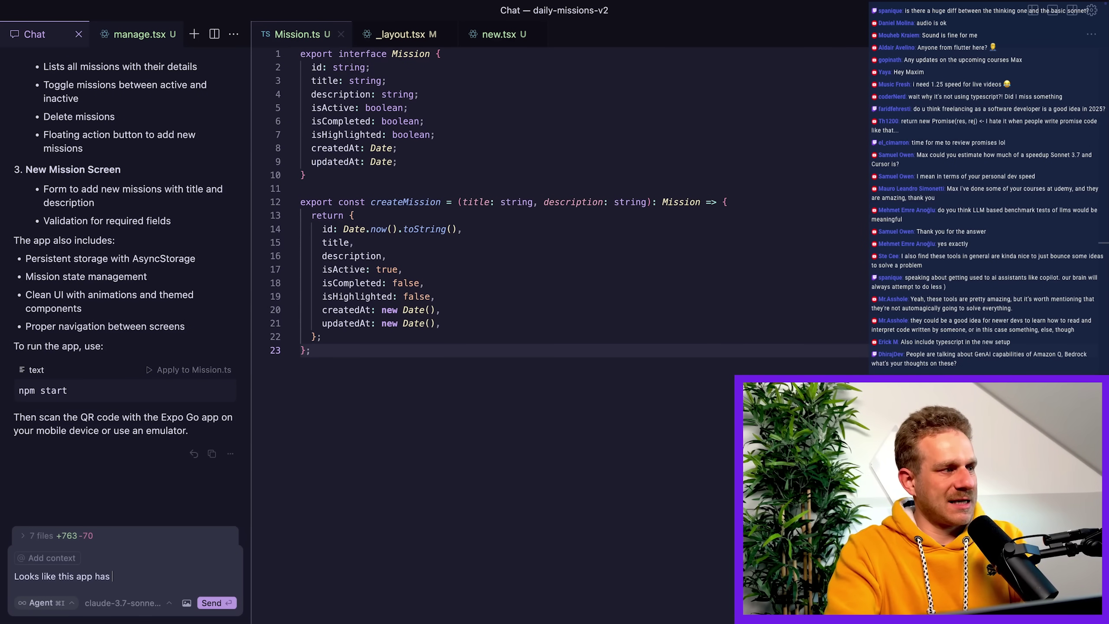
text( an infinit)
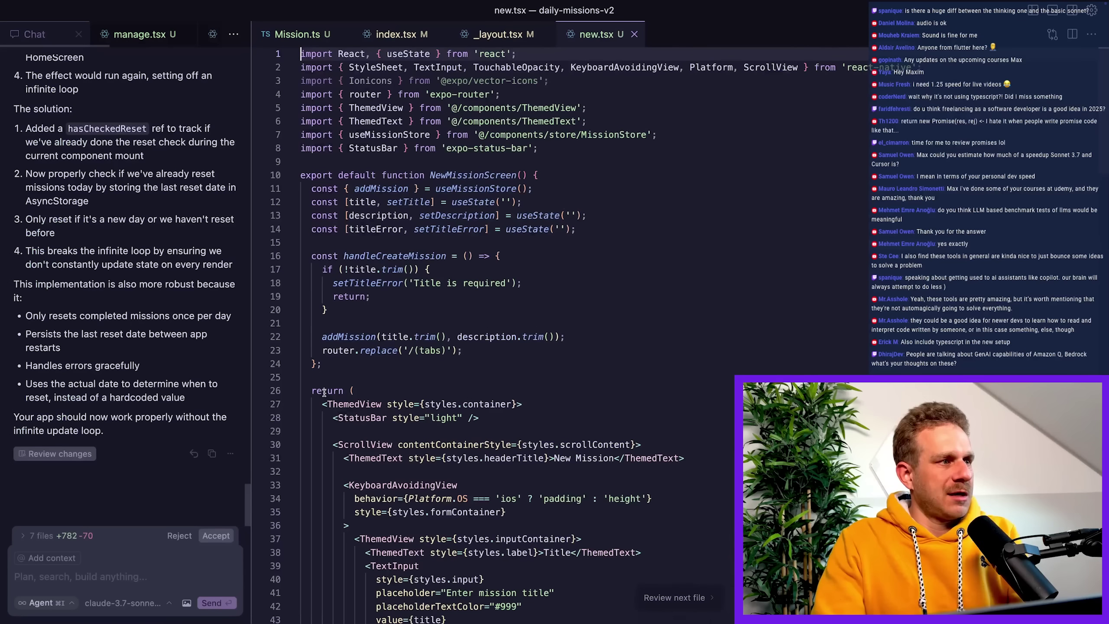
key(ctrl+grave)
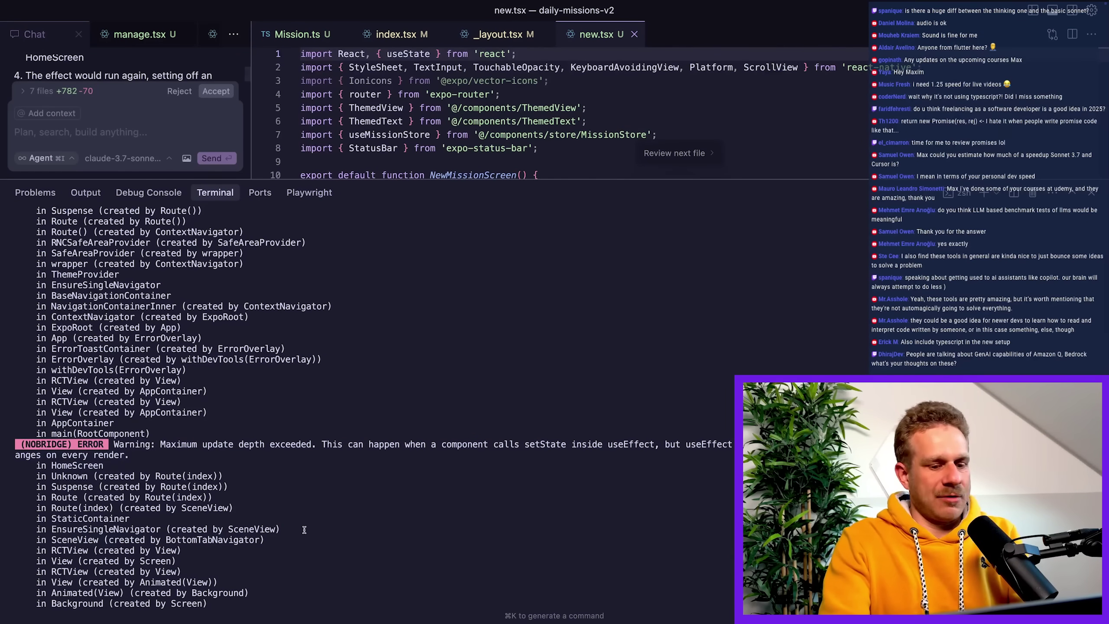
key(ctrl+c)
key(Up)
key(Return)
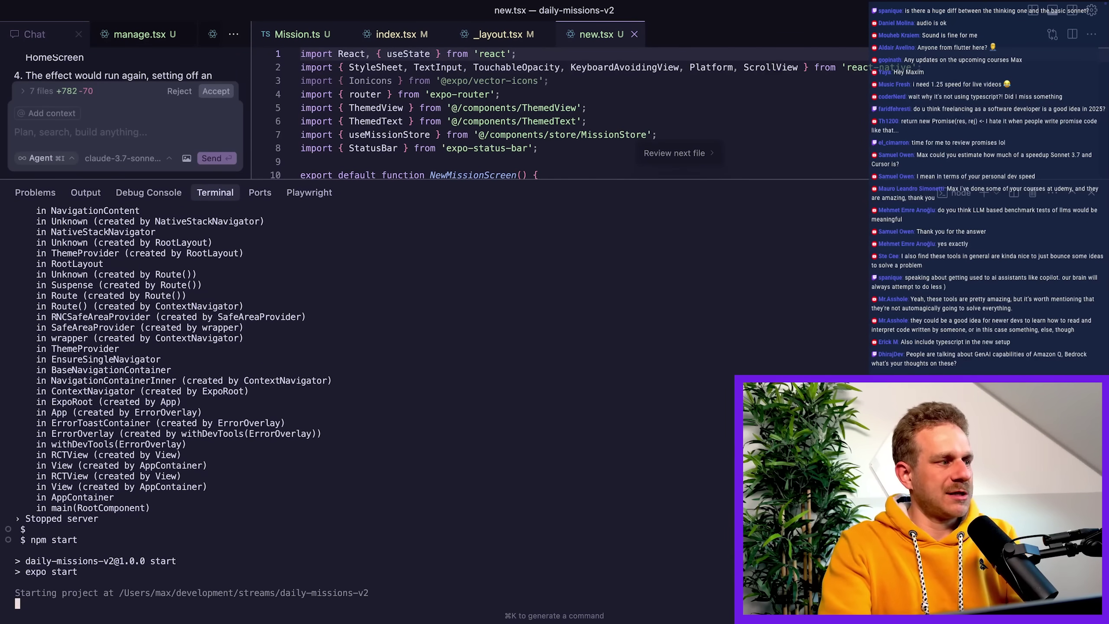
Check the Manage screen and mark the leftover boilerplate Explore tab and screen
key(super+Tab)
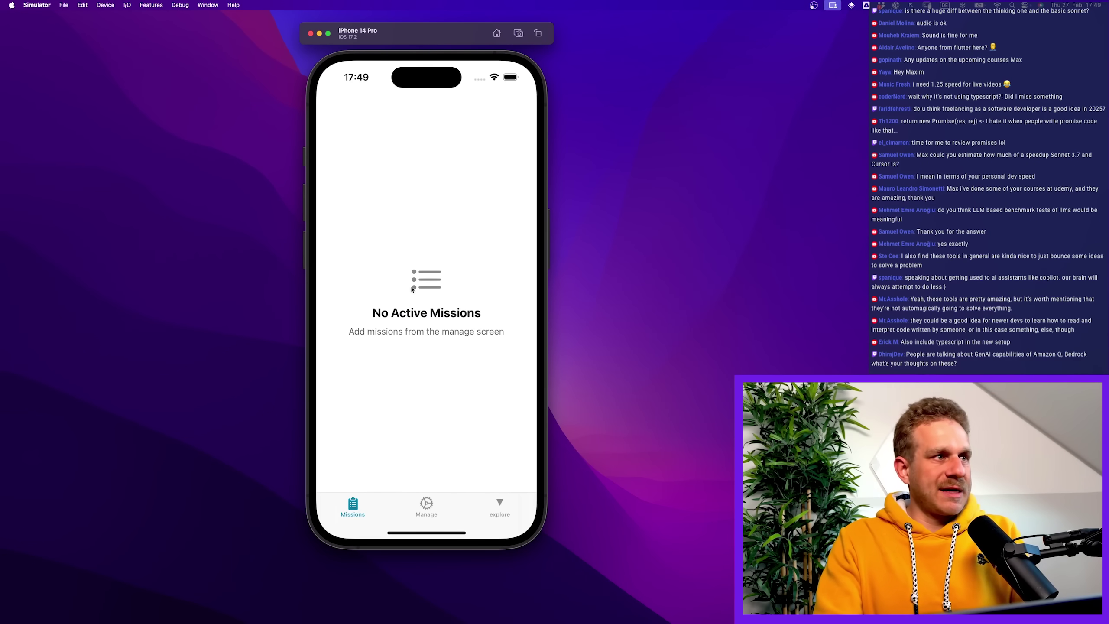
click(427, 504)
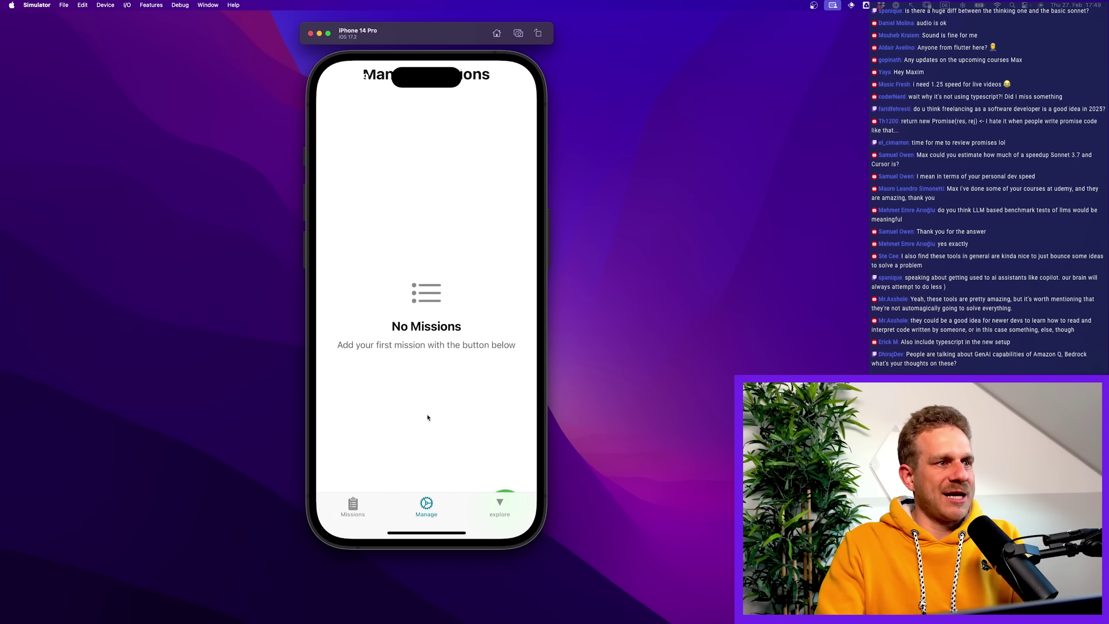
drag(491, 480, 525, 524)
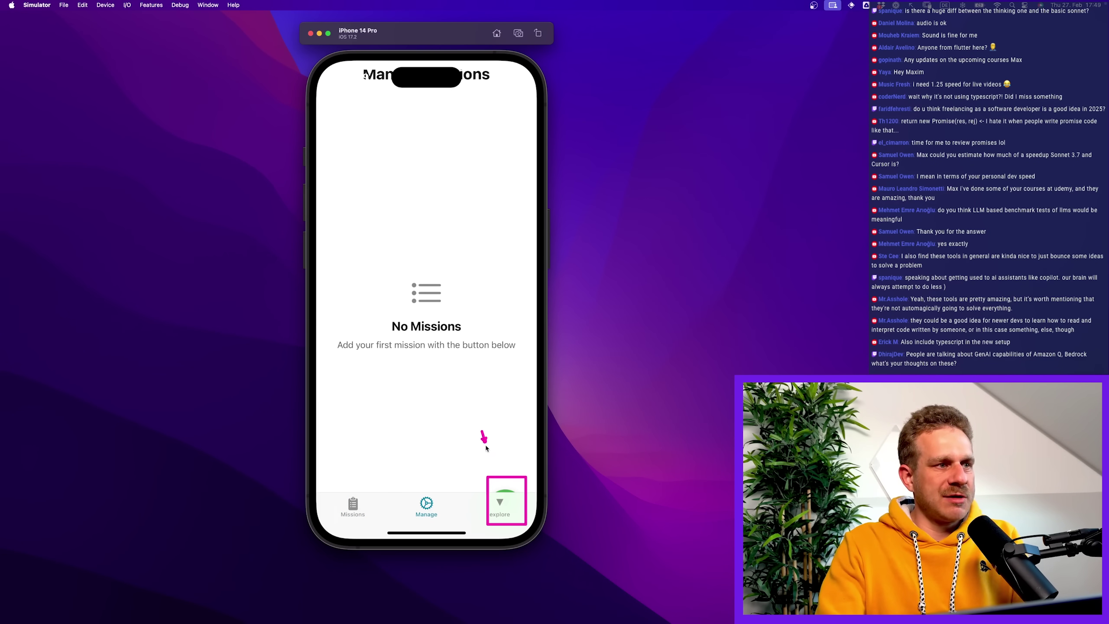
drag(487, 448, 488, 468)
click(503, 505)
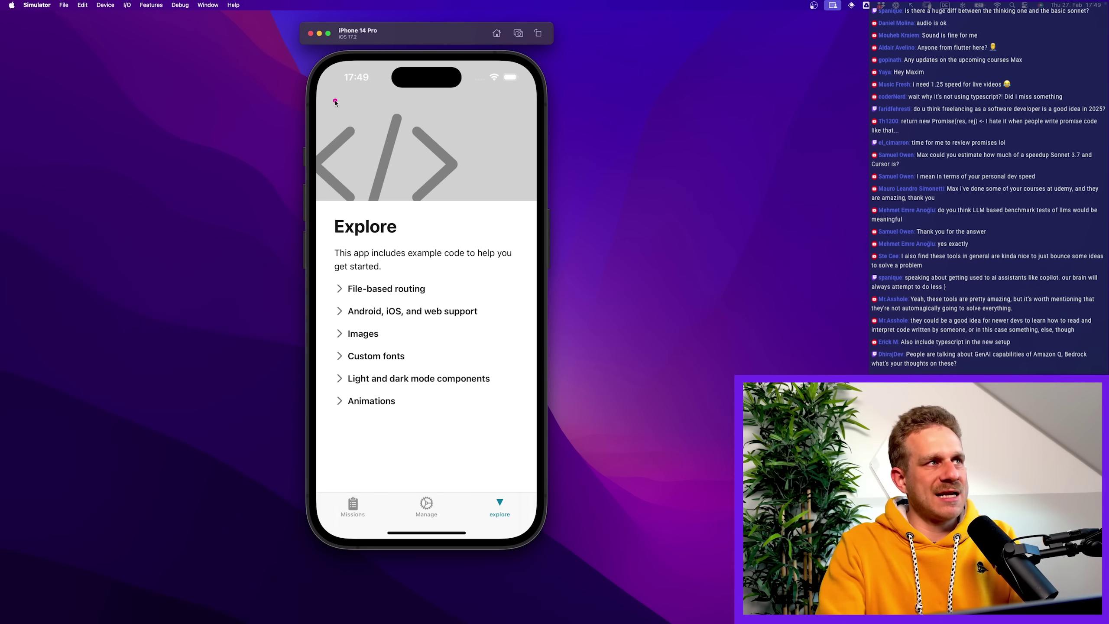
drag(325, 93, 531, 491)
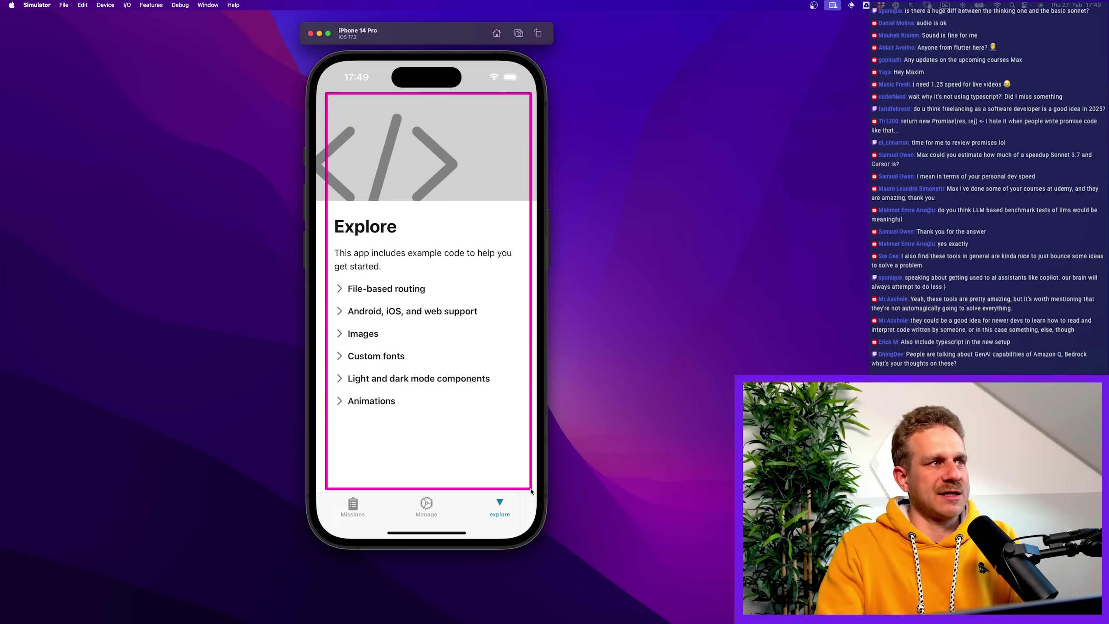
click(425, 505)
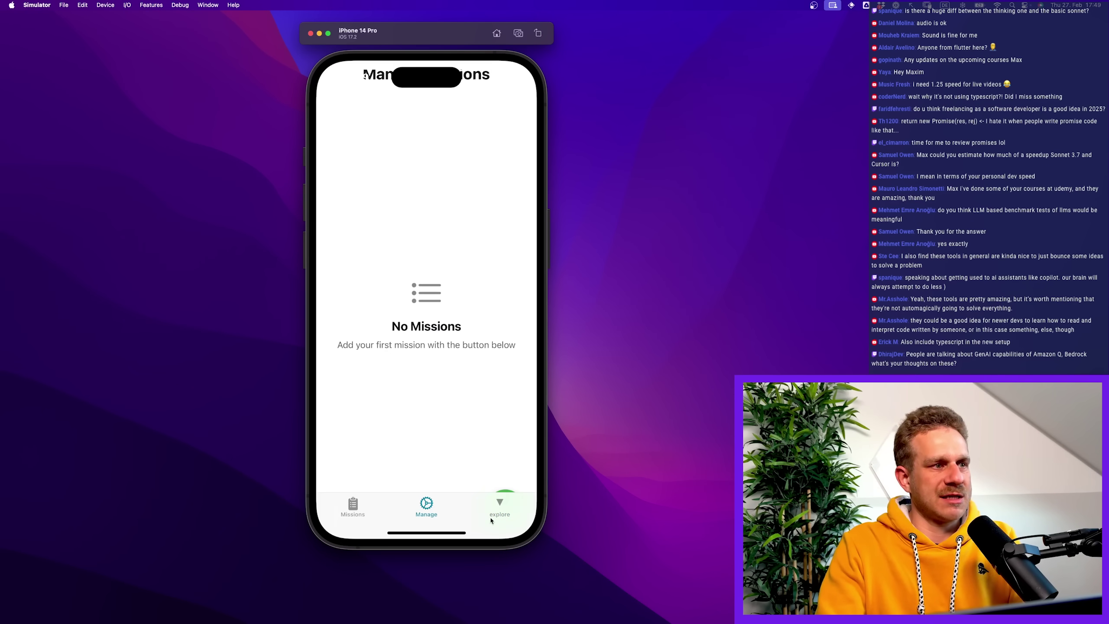
Create a 'Test' mission described 'Testing', check Manage, and reopen the New Mission form
click(505, 496)
click(342, 101)
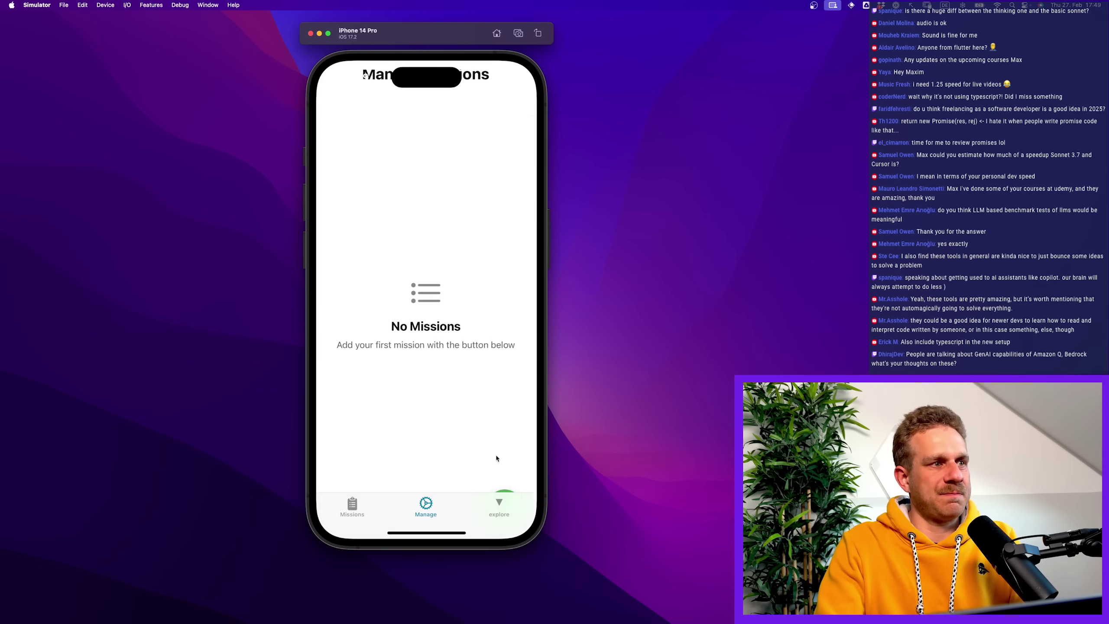
click(504, 497)
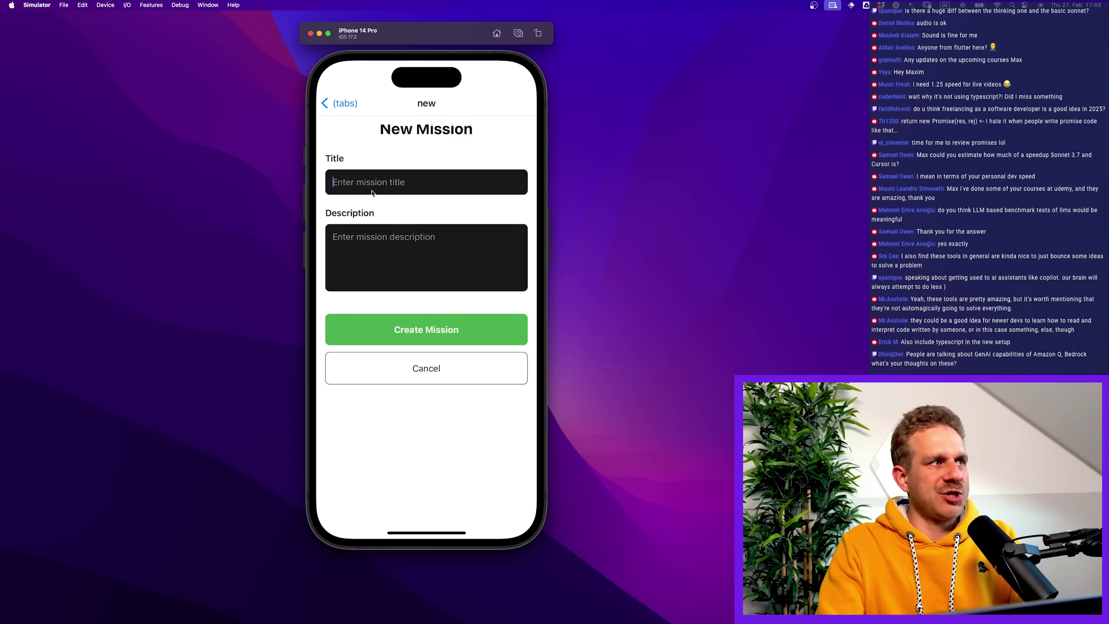
text(Test)
click(366, 265)
text(T)
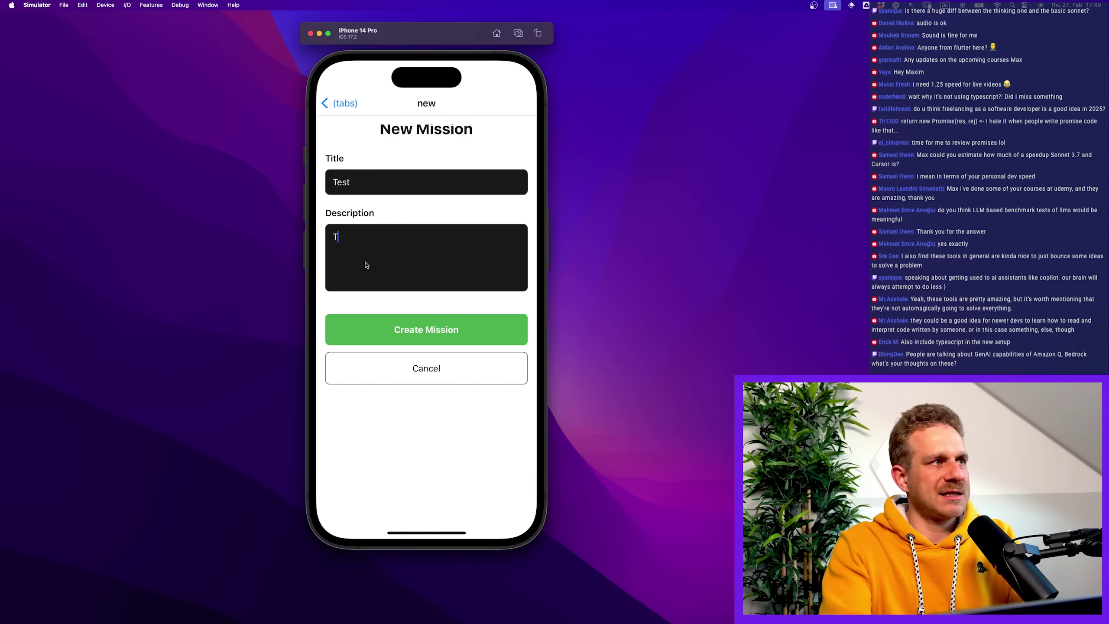
text(esting)
click(403, 329)
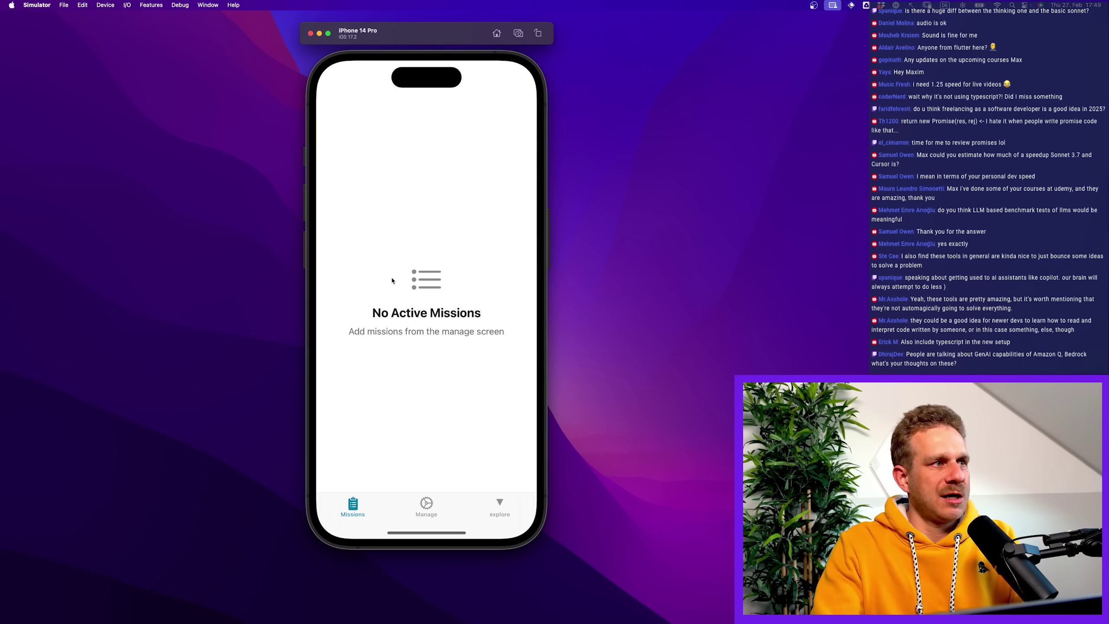
click(426, 507)
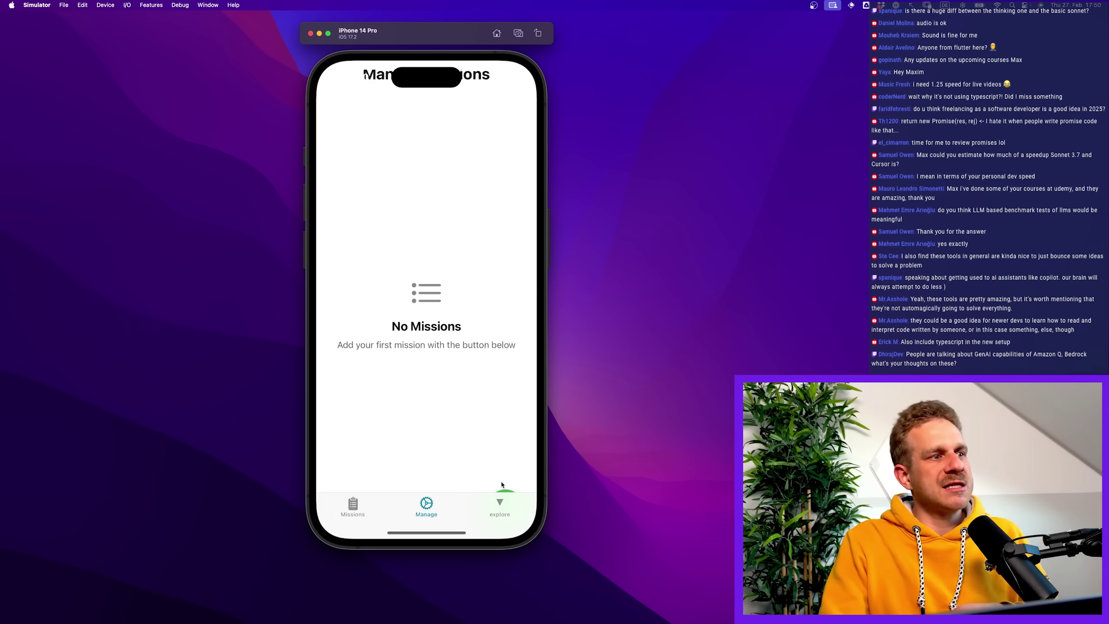
click(504, 496)
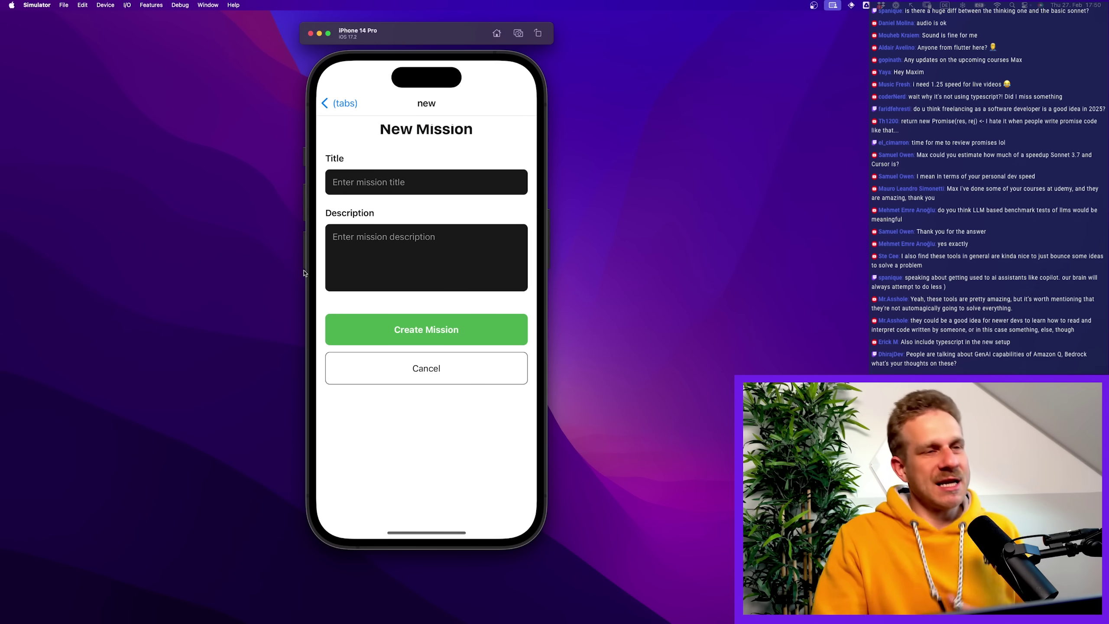
Report the unreachable add button, stray Explore tab and missing missions to the agent
key(super+Tab)
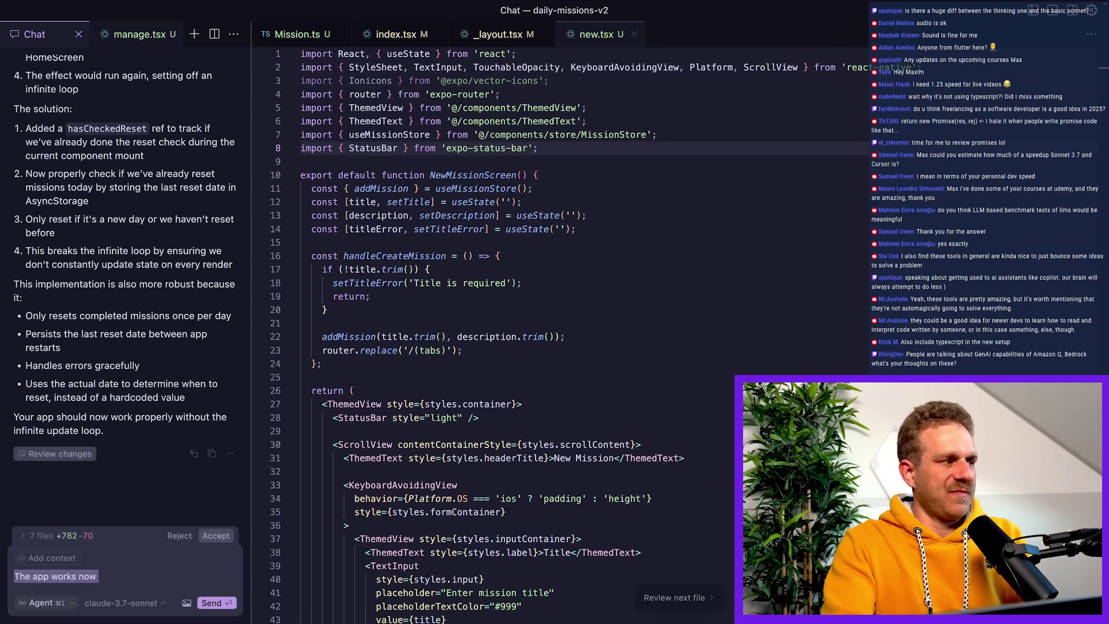
text(The)
text(p's starting)
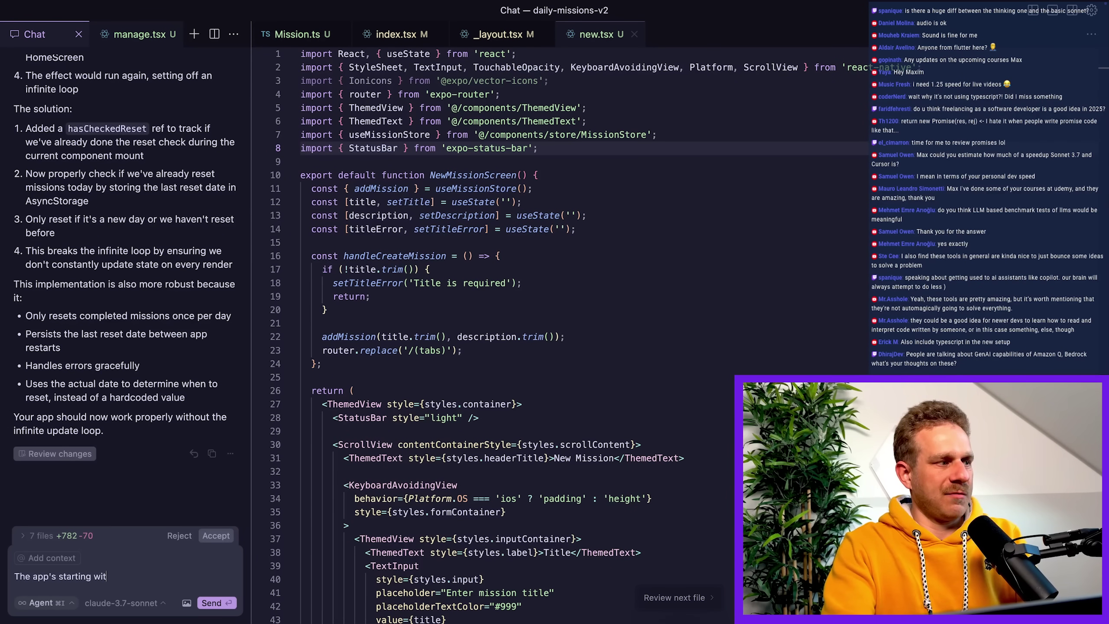
text(s now.)
key(shift+Return)
text(But it's not working the way it should. I can bare)
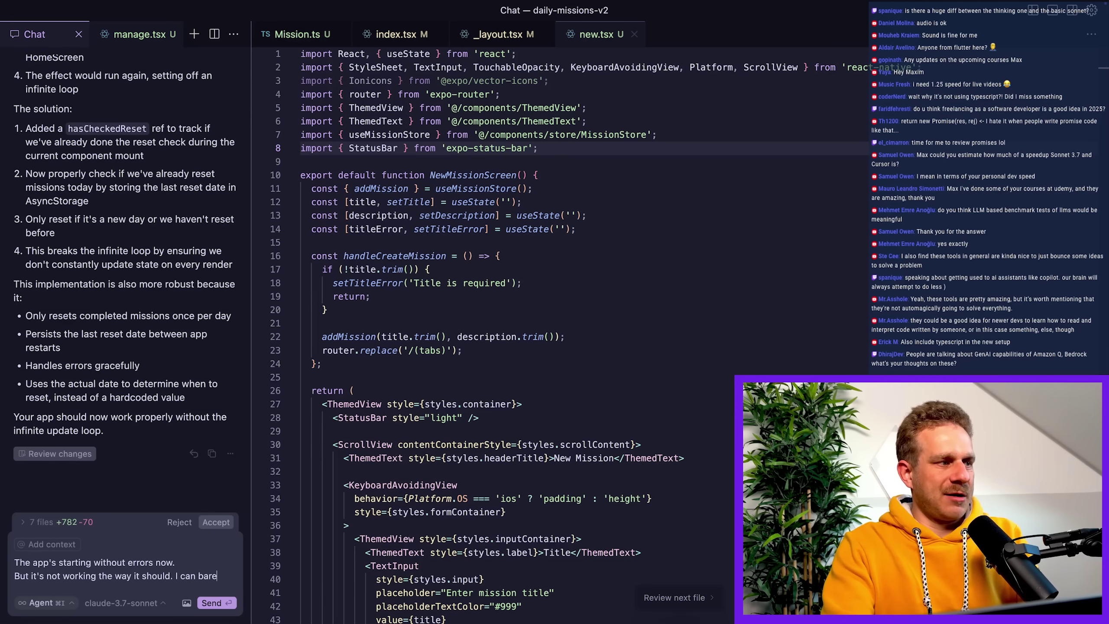
text(ly reach the "+" button on the "M)
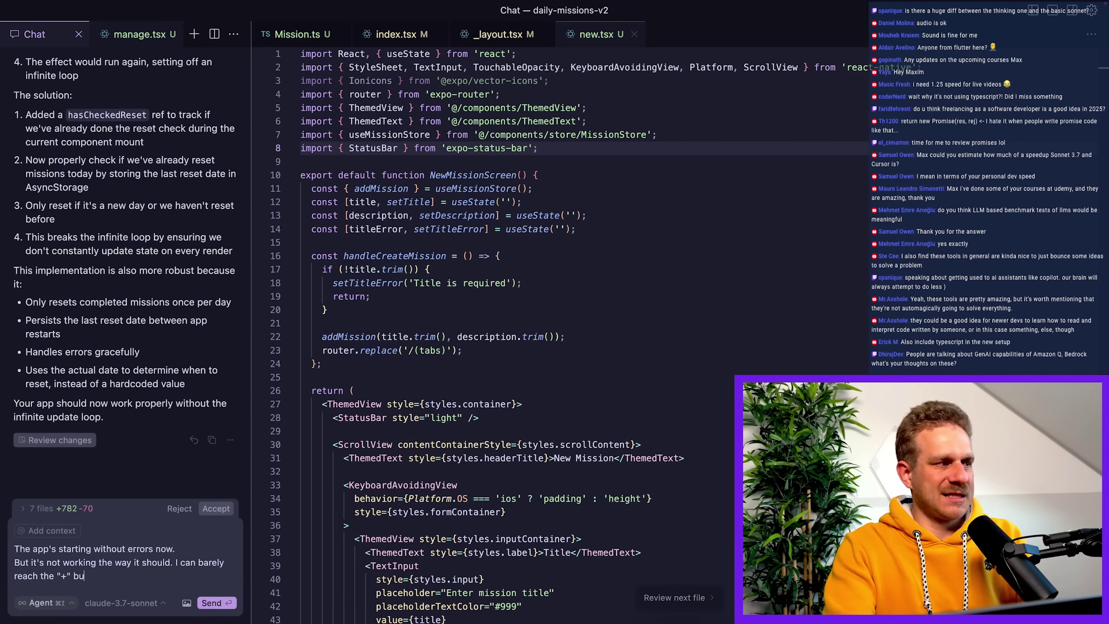
text(anage" sc)
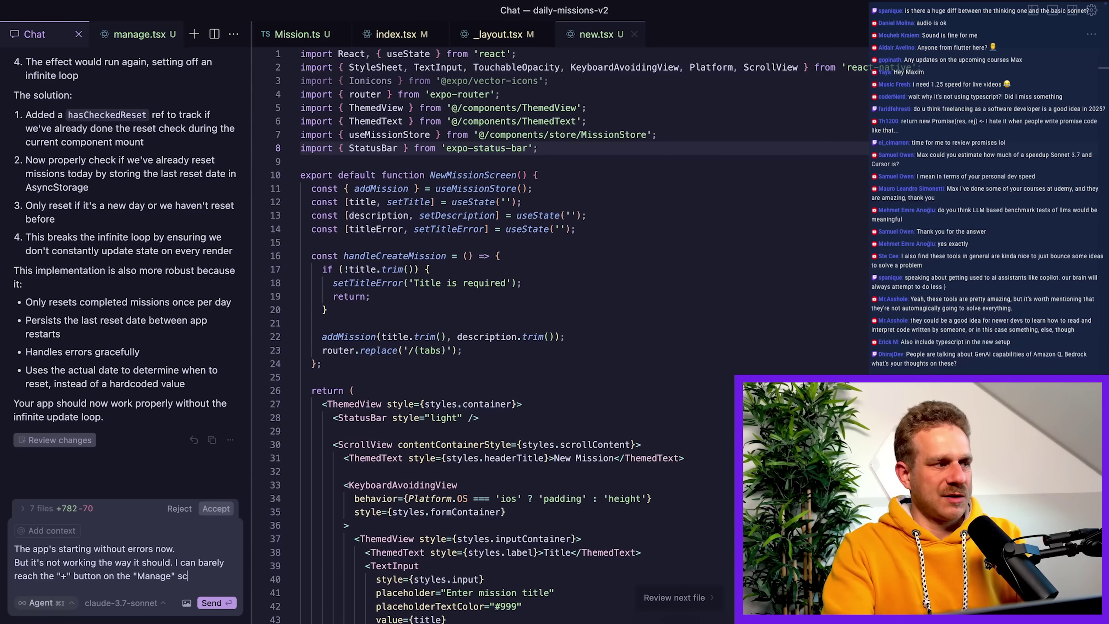
text(reen because the tab )
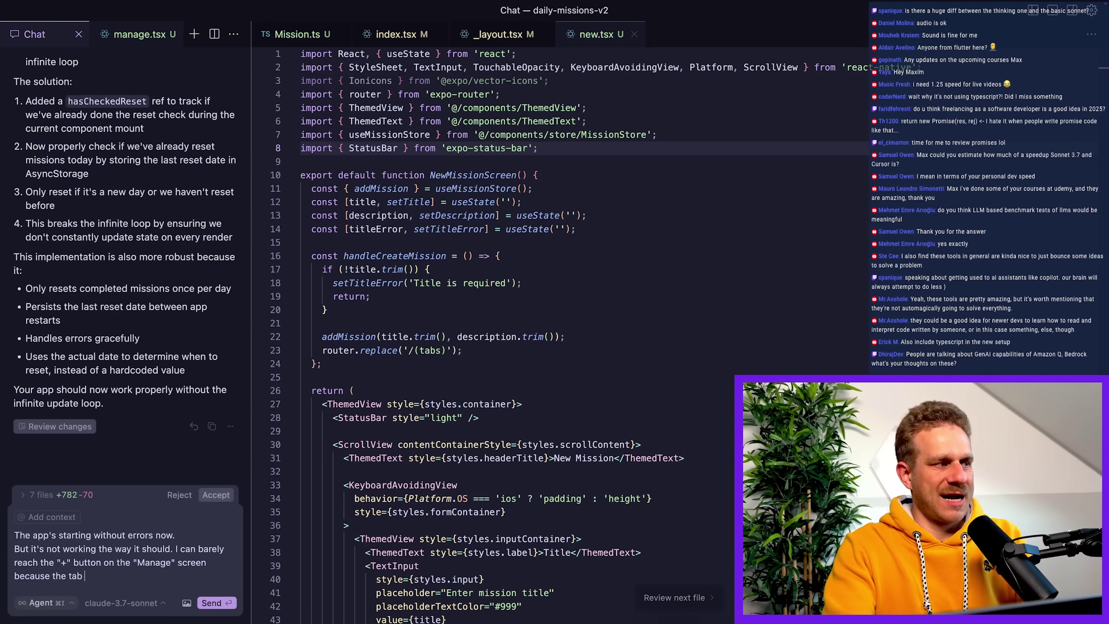
text(bar is in the way.  The tab bar also includes a tab for an "Explore" page which does not belong to this app.  And, most importantly, when I add a new mission, it's not showing up anywhere. Neither on the "Manage" screen nor on the Home screen.)
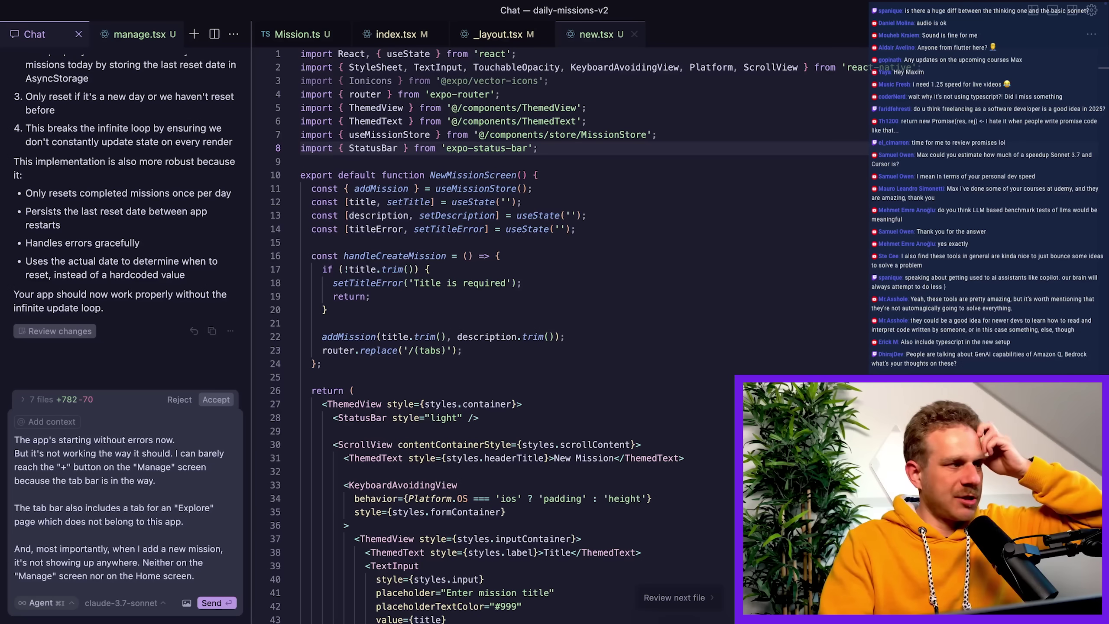
key(Return)
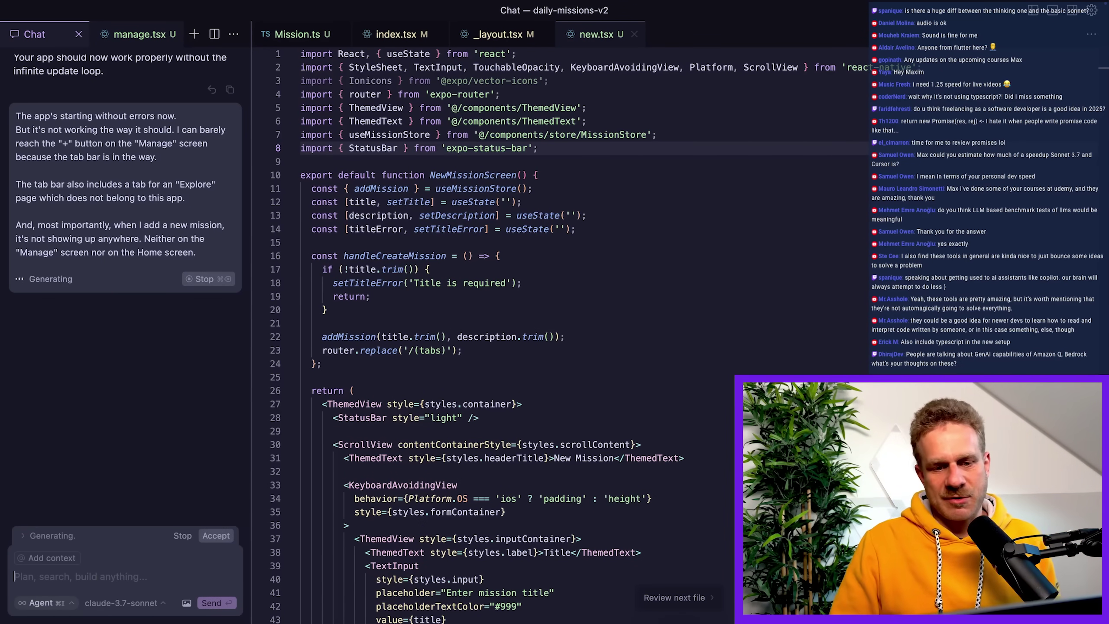
Reload the app and create a 'Test' mission from the Manage screen
key(super+j)
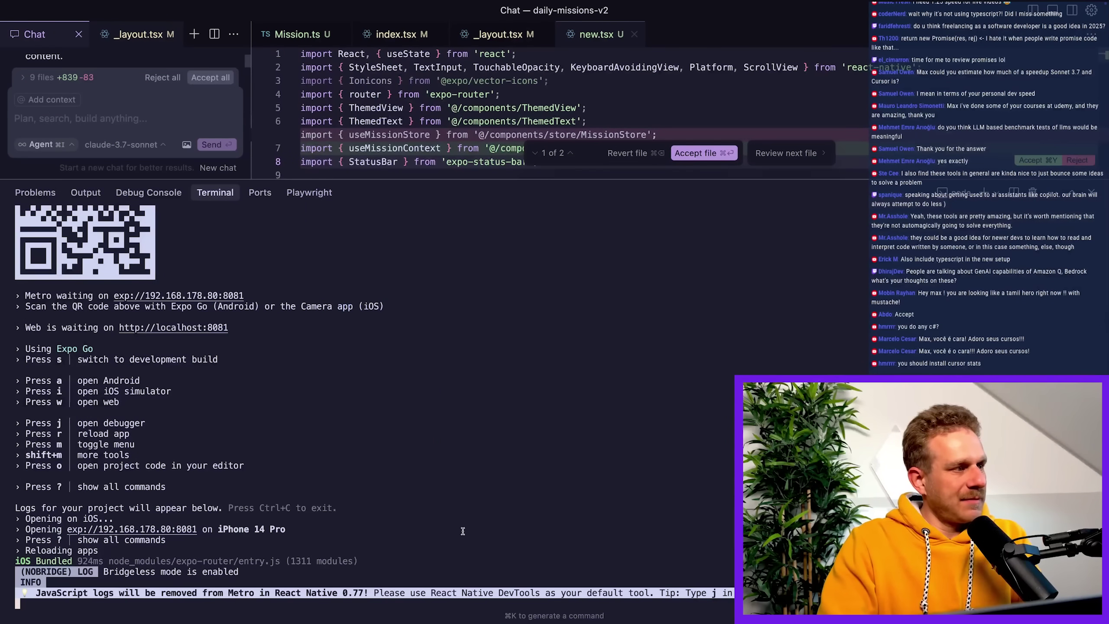
key(super+Tab)
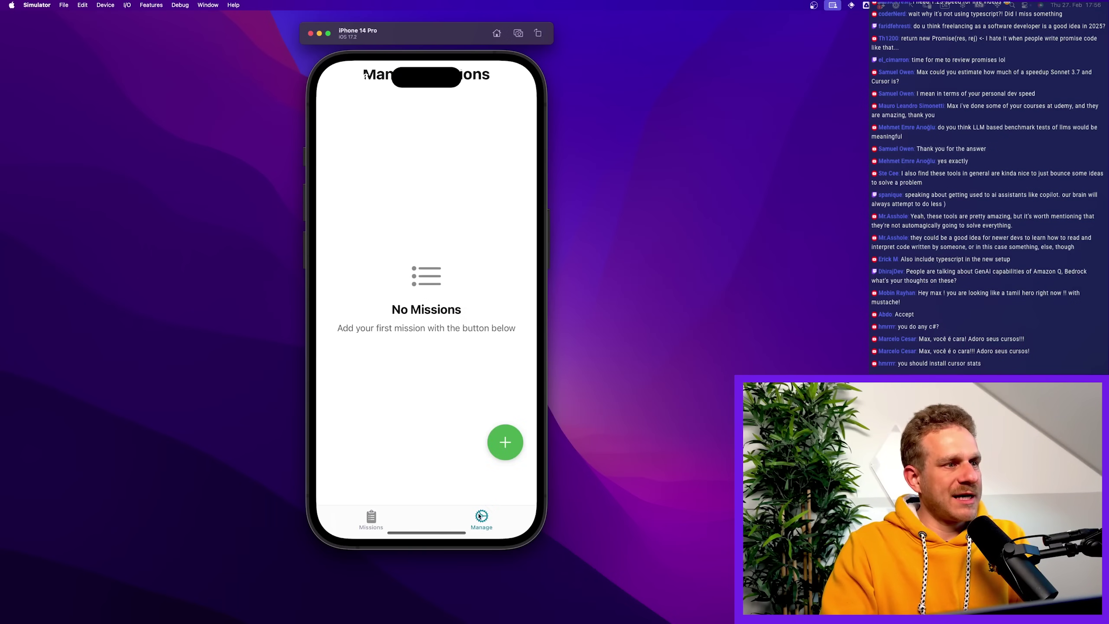
click(371, 520)
click(482, 520)
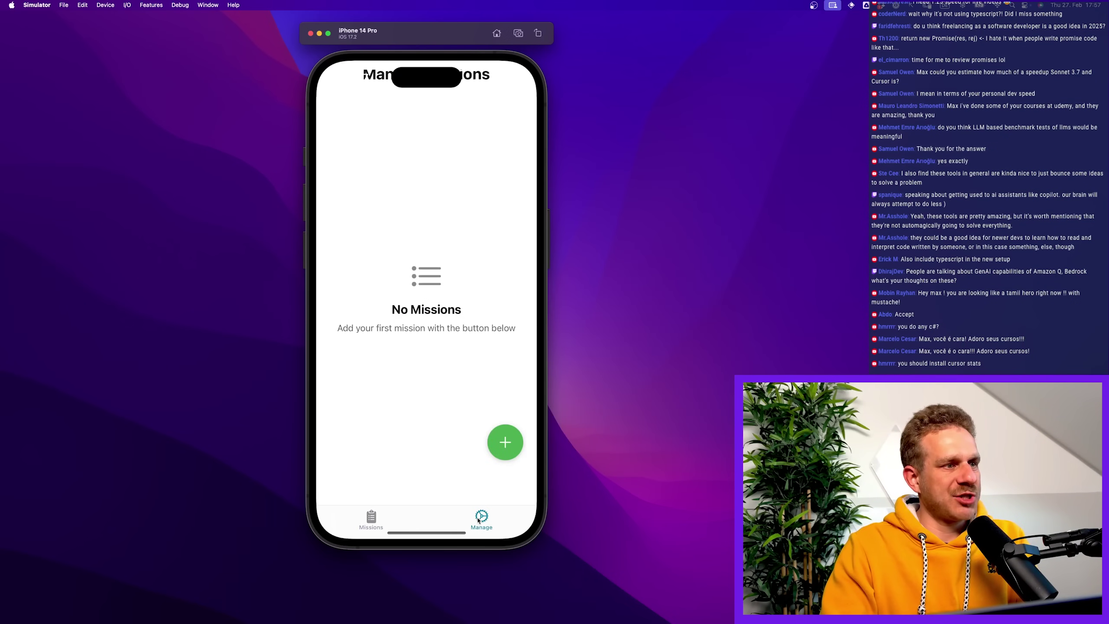
click(505, 444)
click(426, 198)
text(Test)
click(438, 286)
text(Testing)
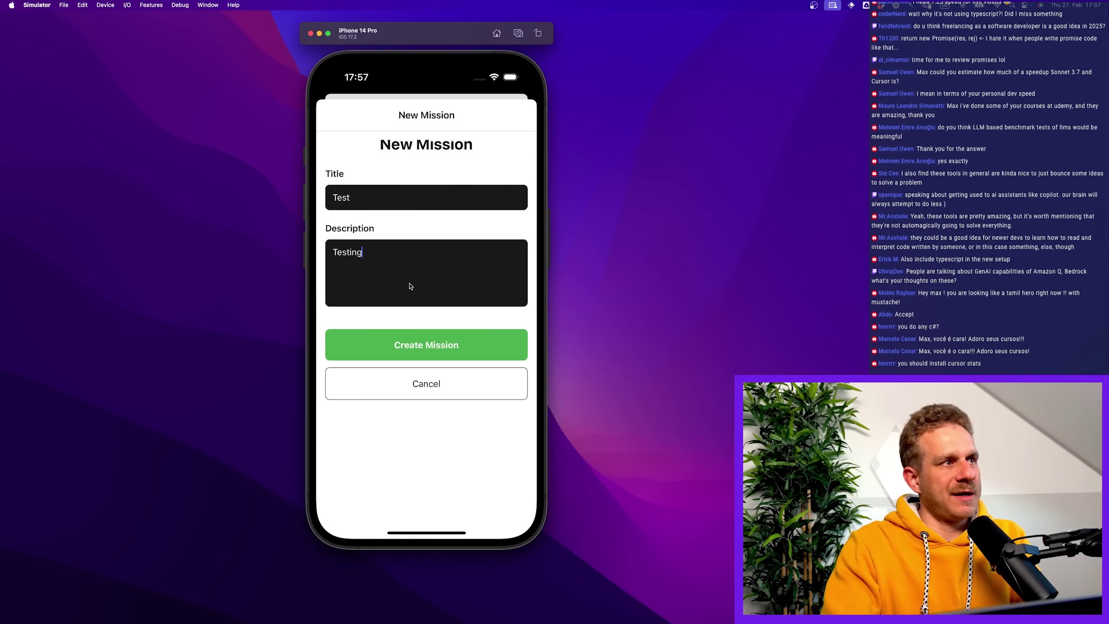
click(404, 338)
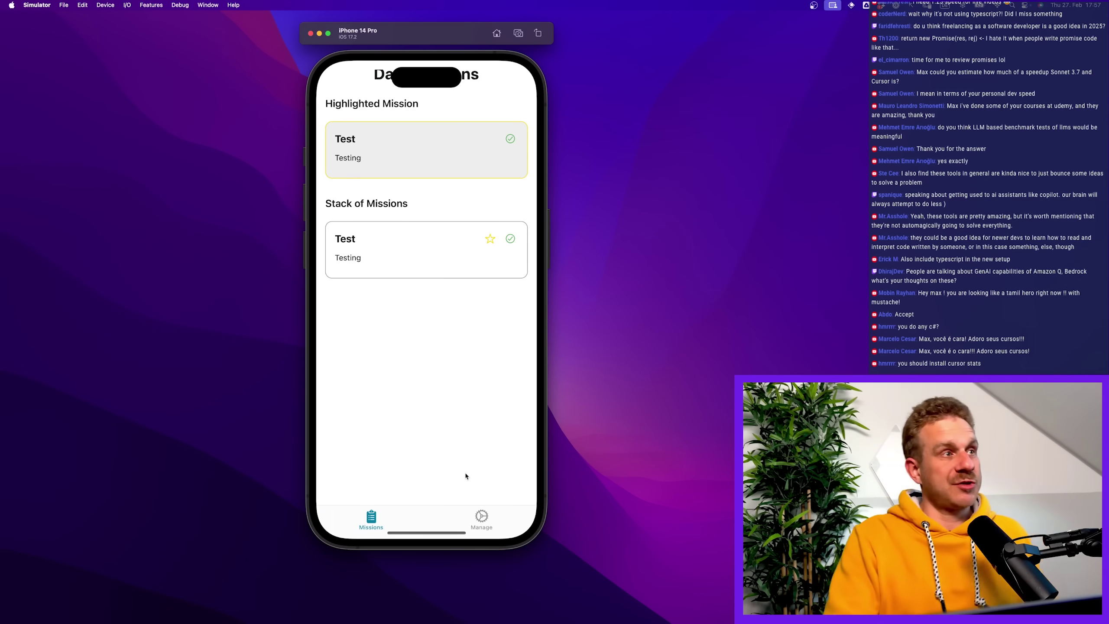
Toggle Test's active status, cancel its deletion, and create a second mission 'Test 2'
mouse_move(365, 69)
mouse_down()
mouse_move(494, 96)
mouse_move(501, 86)
mouse_up()
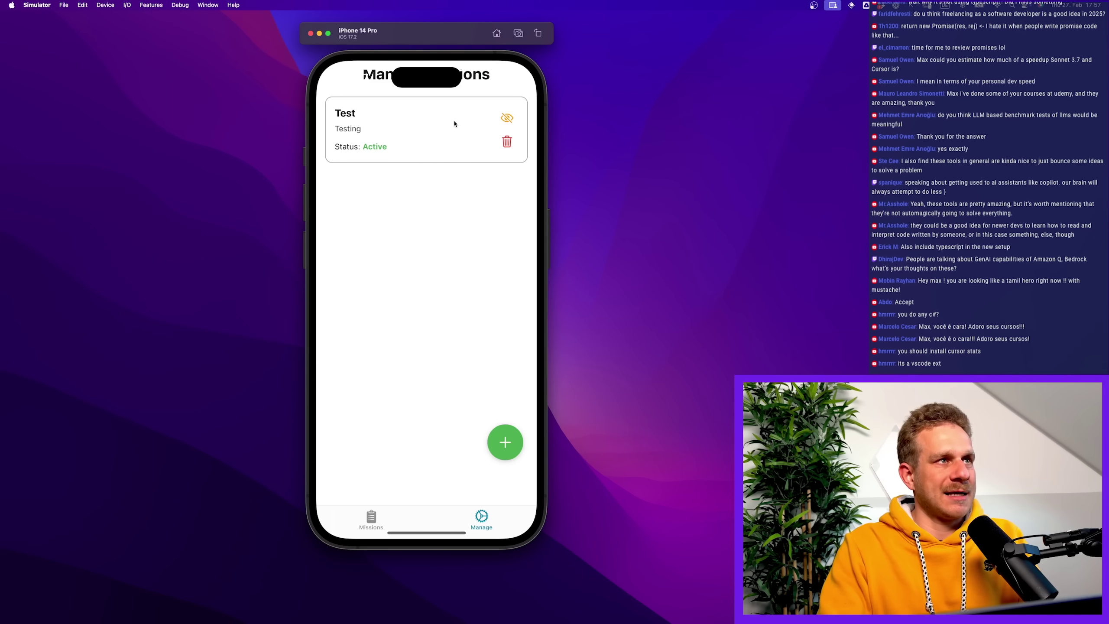
click(508, 118)
click(508, 119)
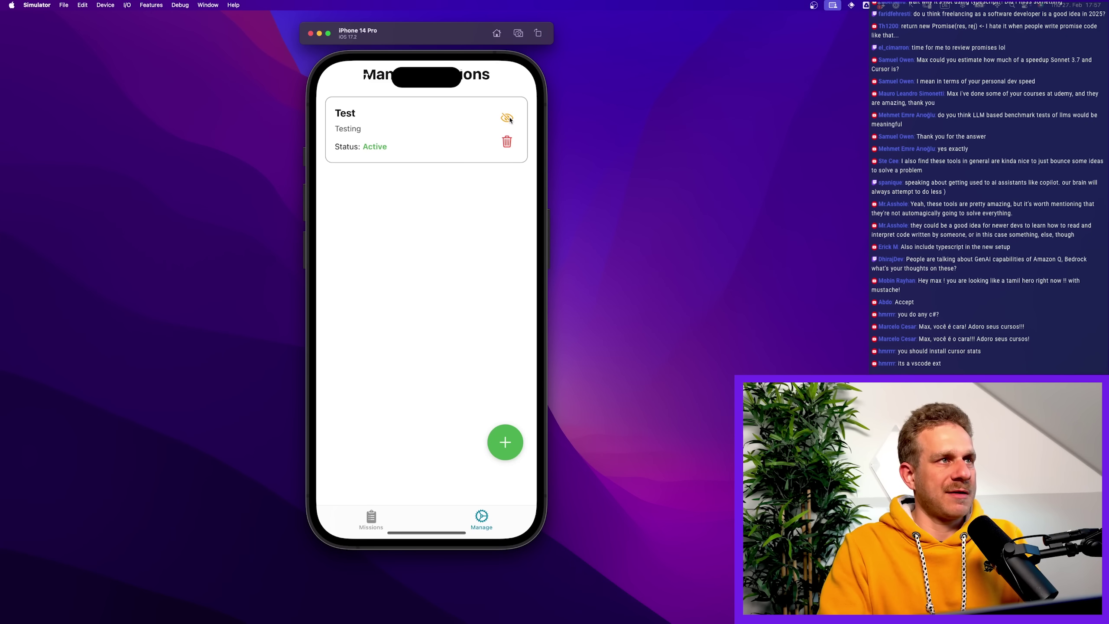
click(507, 119)
click(507, 143)
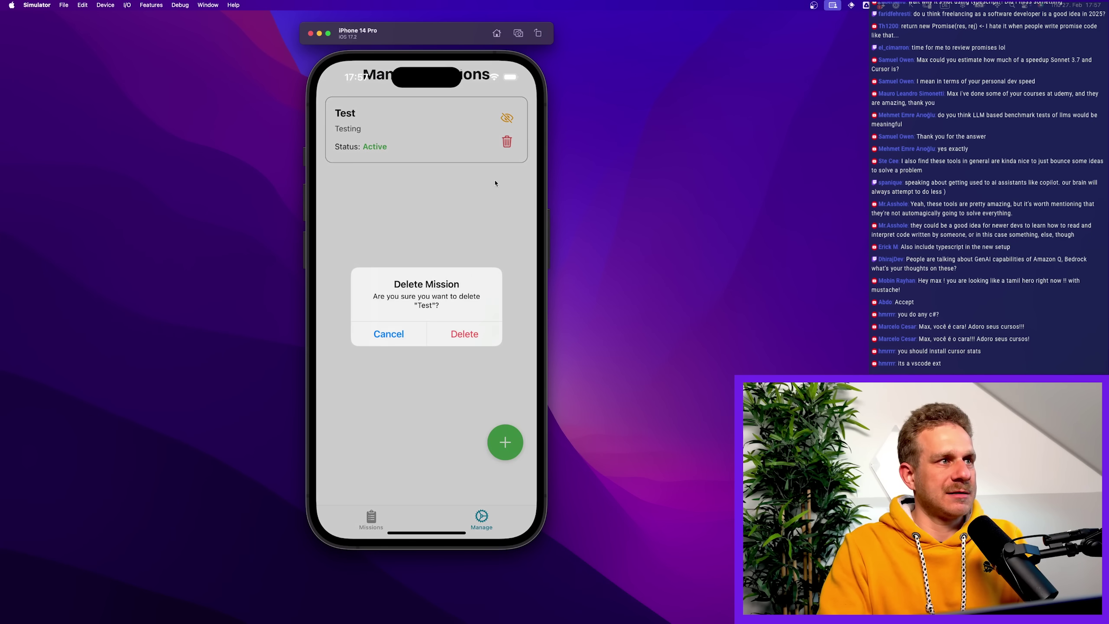
click(471, 339)
text(st)
click(404, 253)
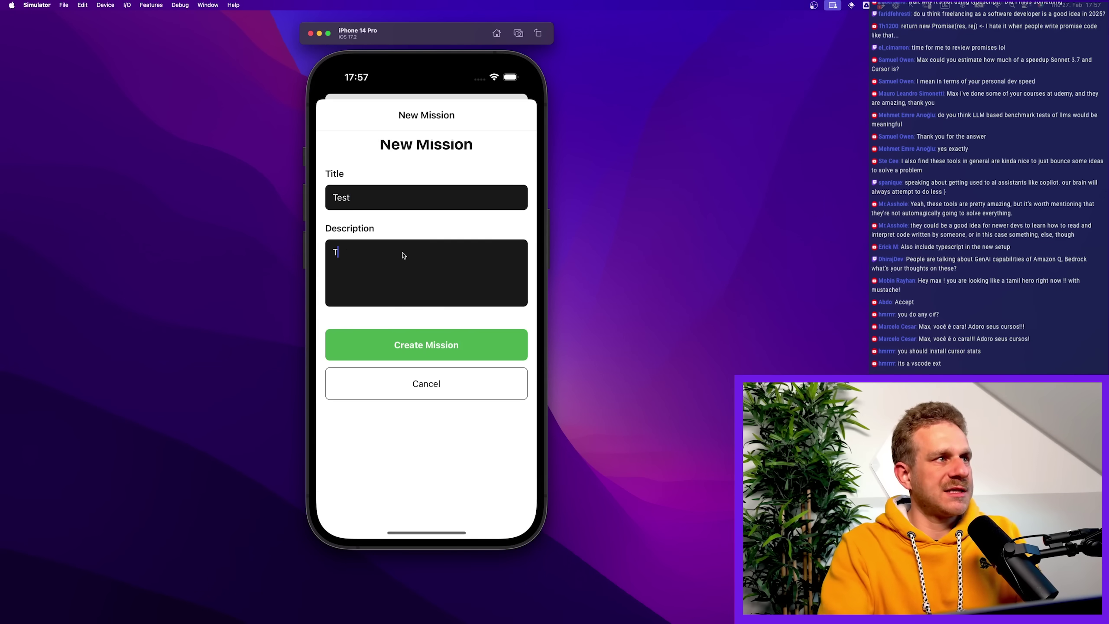
text(Testing)
click(404, 345)
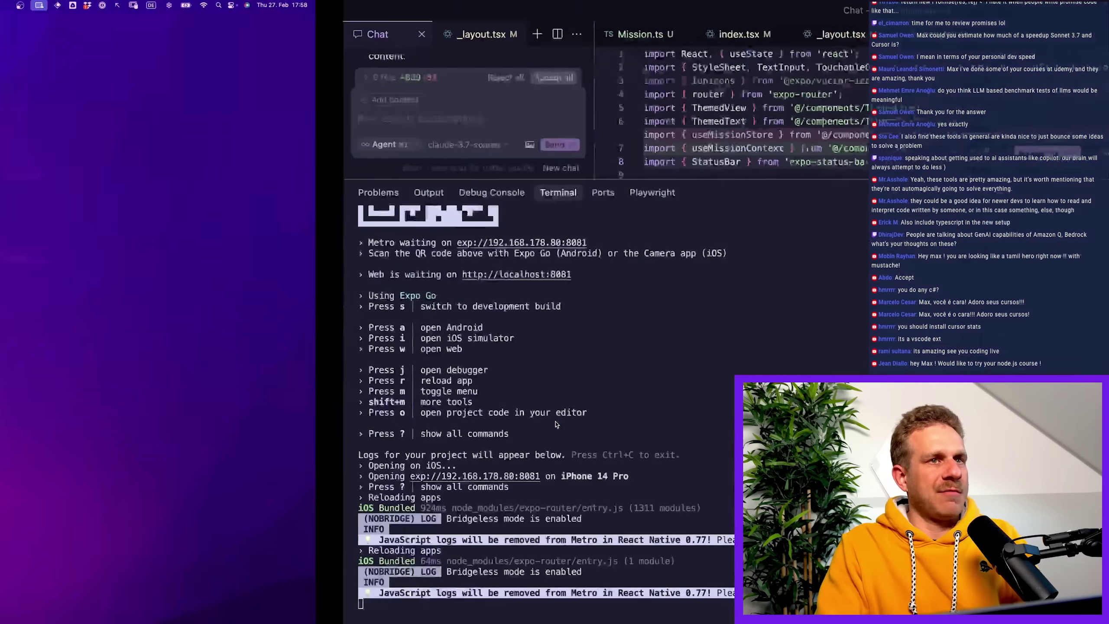
text(The app seems to work as )
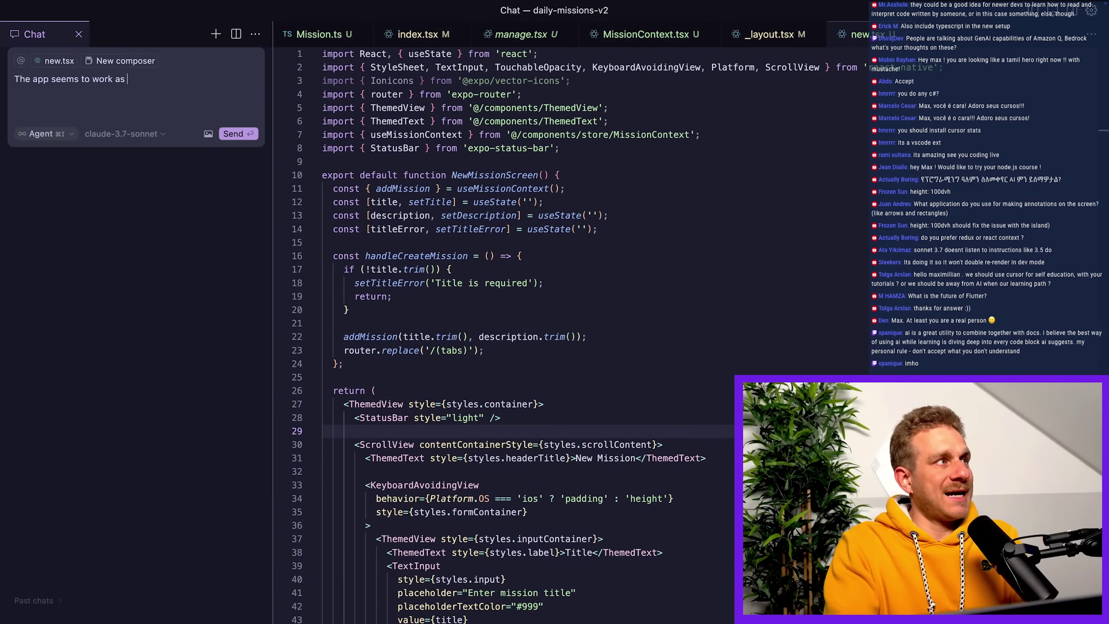
text(intended now. But the )
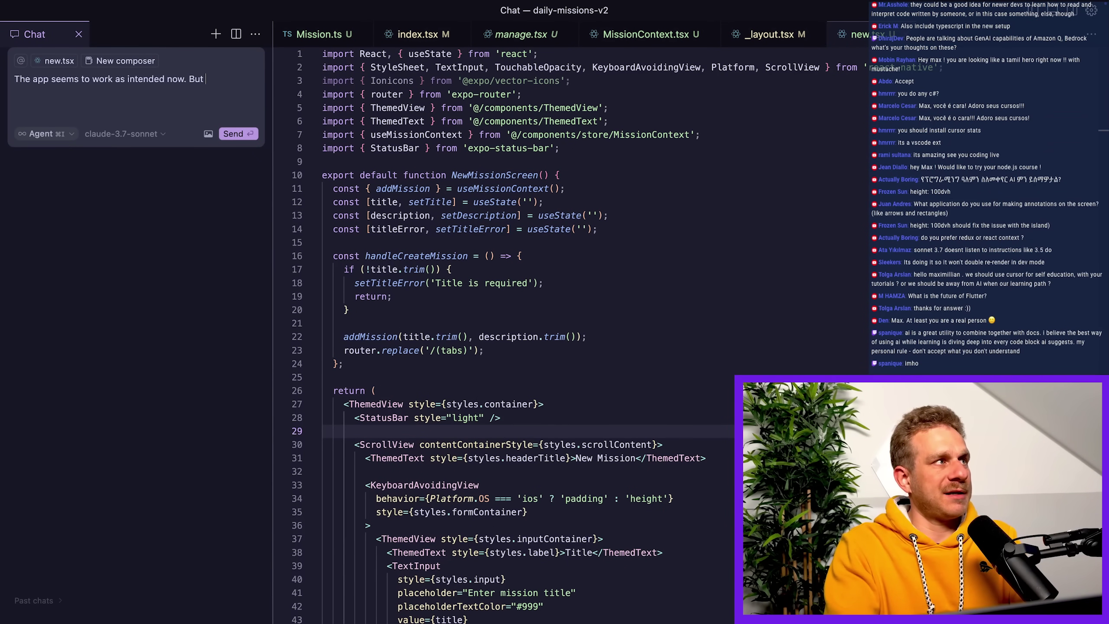
text(UI look)
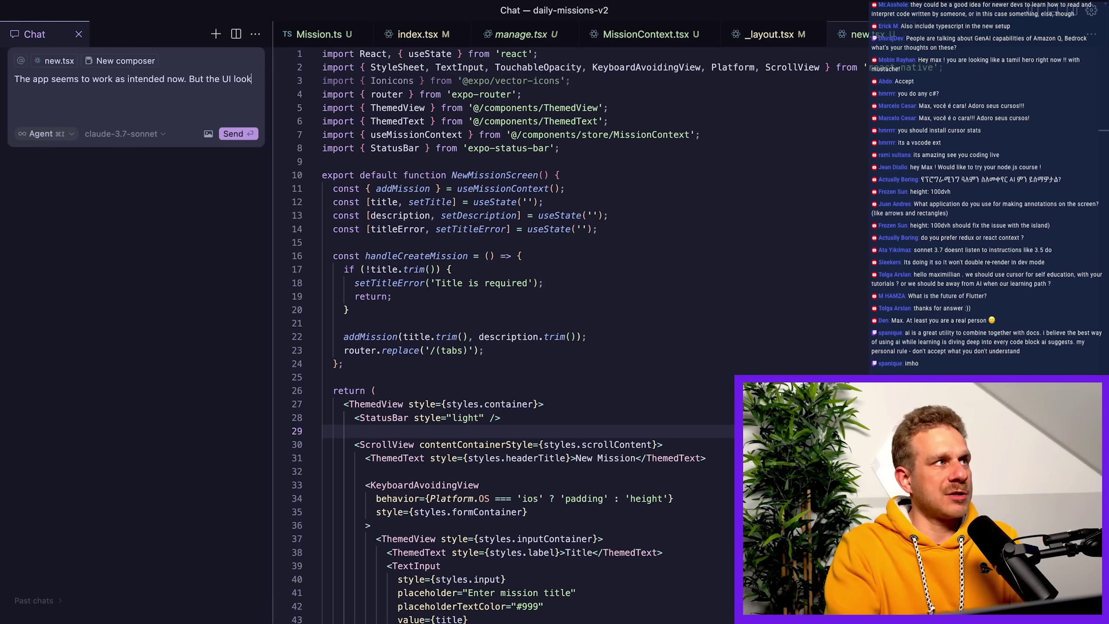
text(s horrible. The title is obscured by the iphone notch / dynamic island and the general styling looks quite old.  Th)
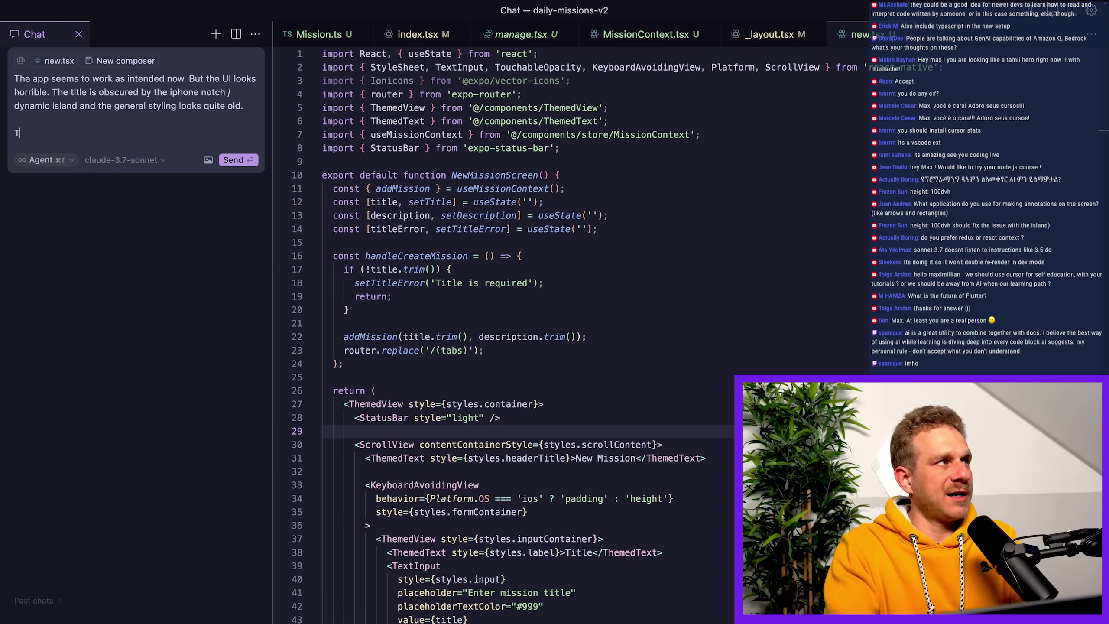
text(e stack of non-h)
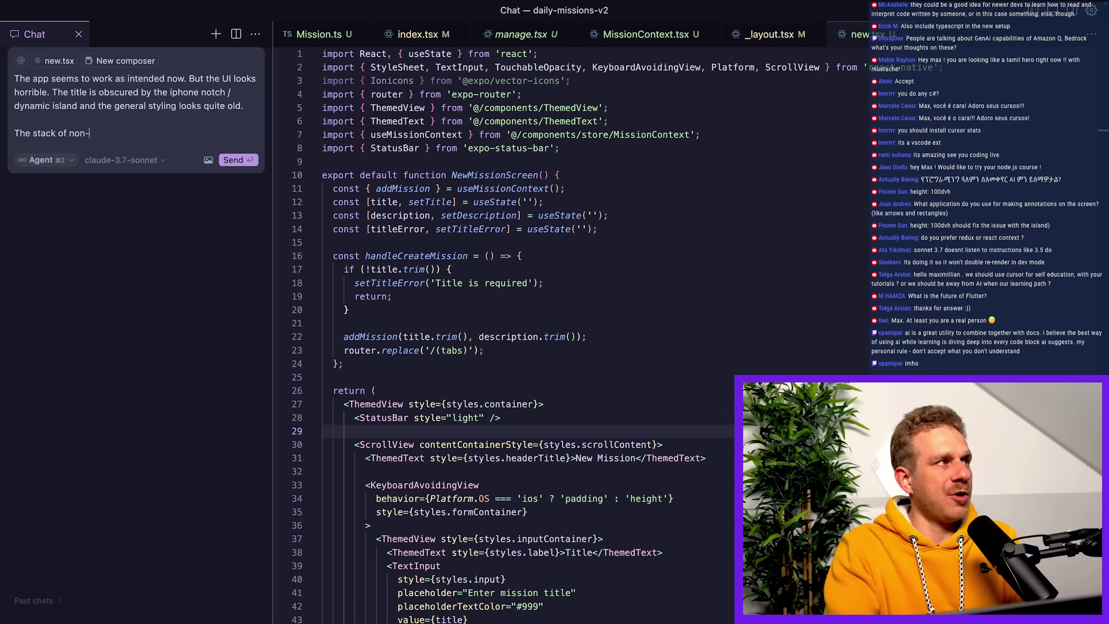
text(ighlighted missions)
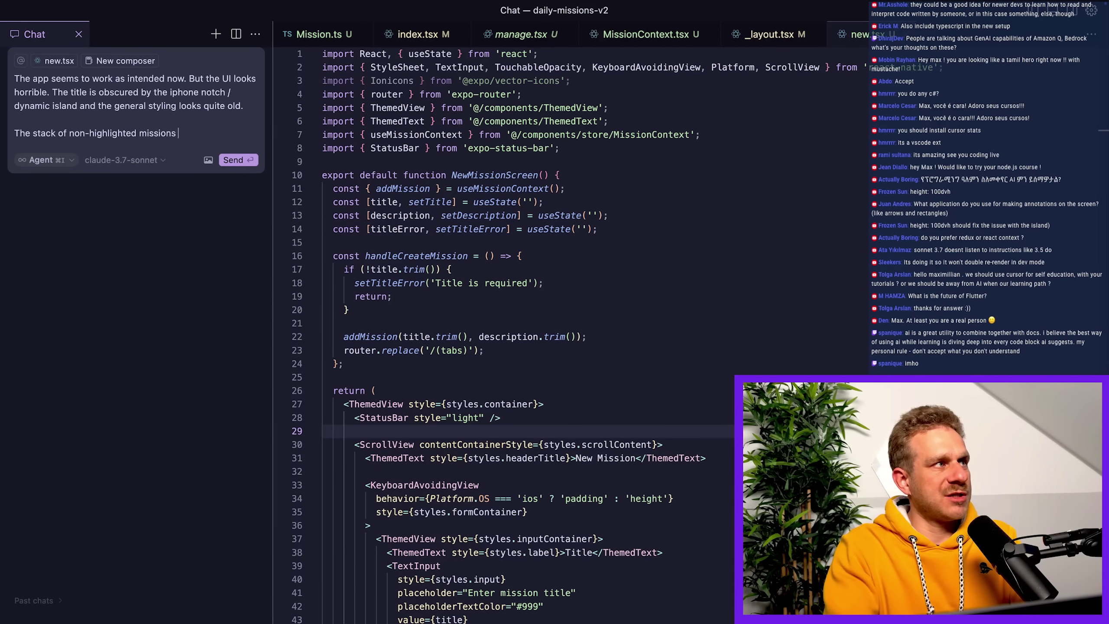
text( also aren')
Request a modern, cool design with the title clear of the notch and stacked missions
key(BackSpace)
text(isn't reall)
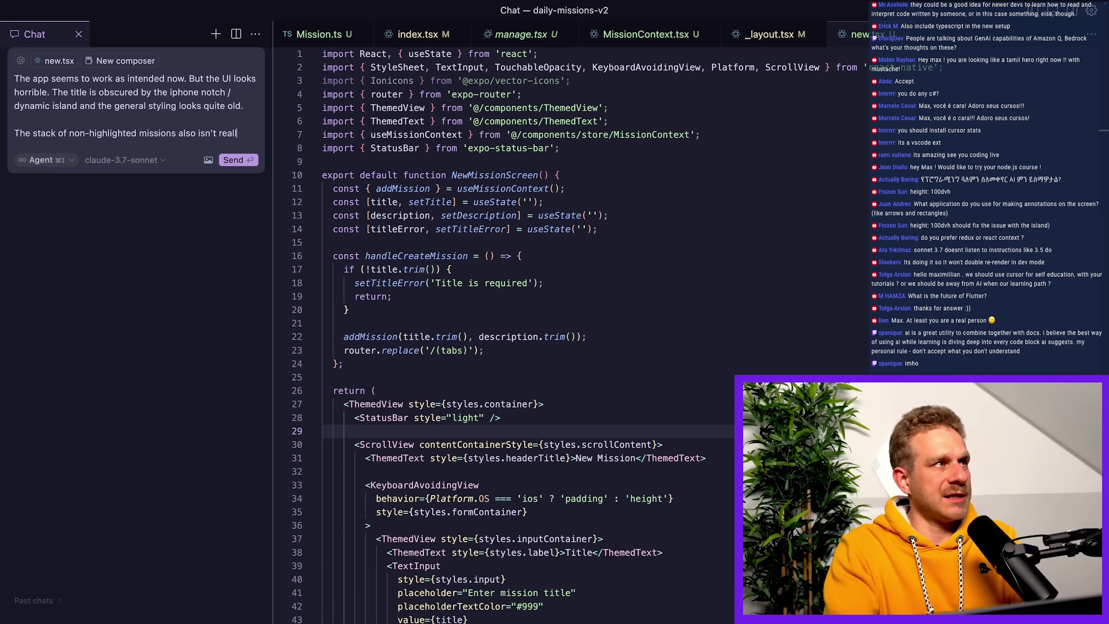
text(y a stack of o)
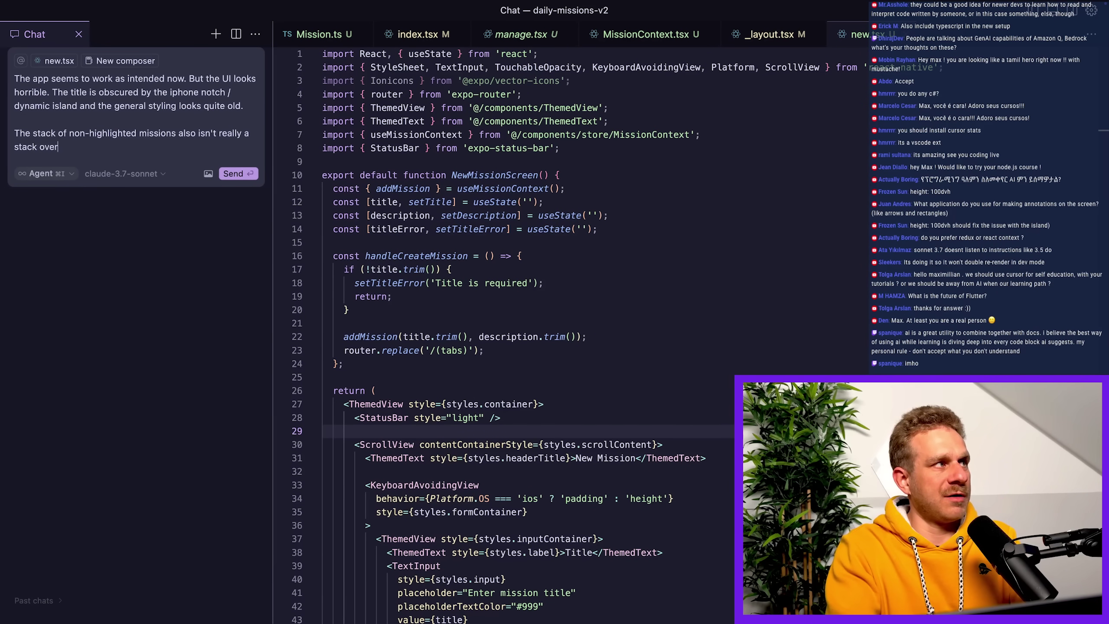
text(verlapping)
key(shift+Return)
key(shift+Return)
text(Make i)
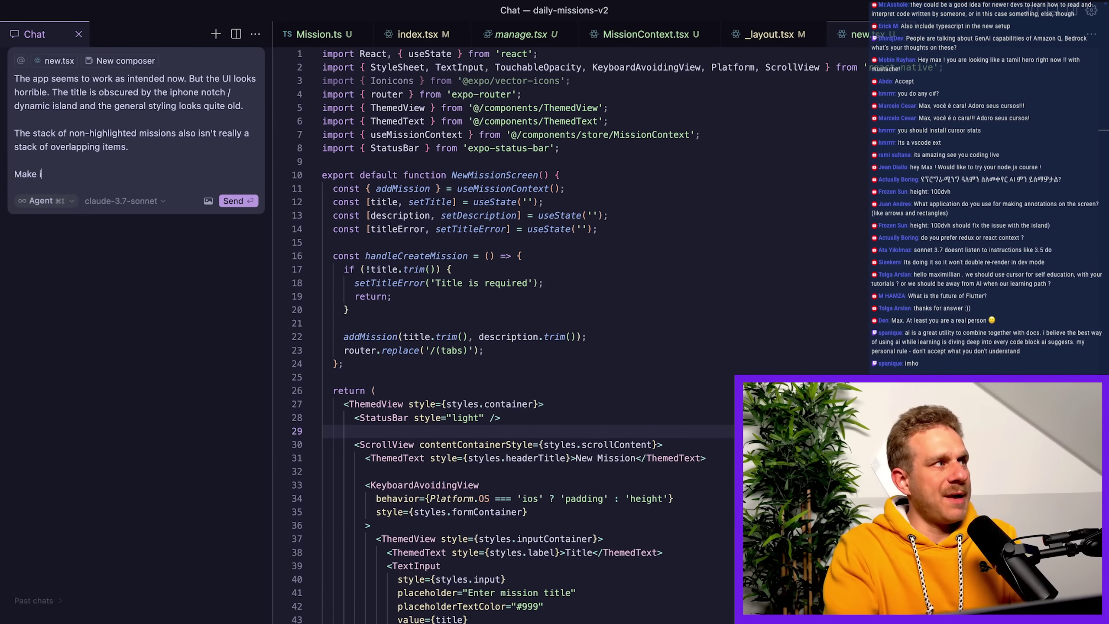
text(t look more modern)
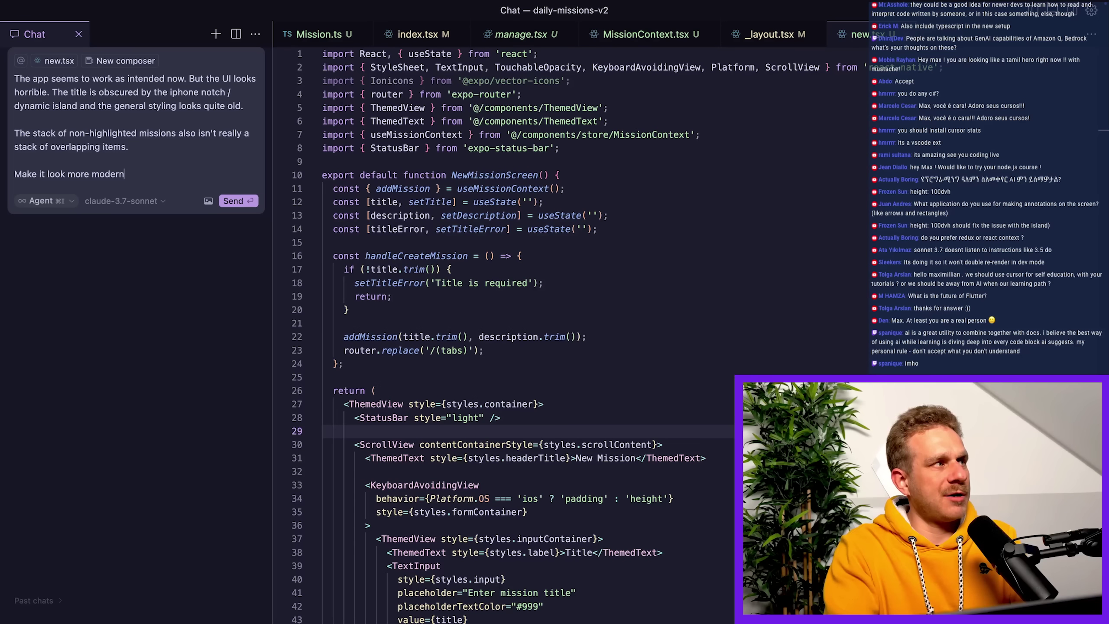
text( & cool.)
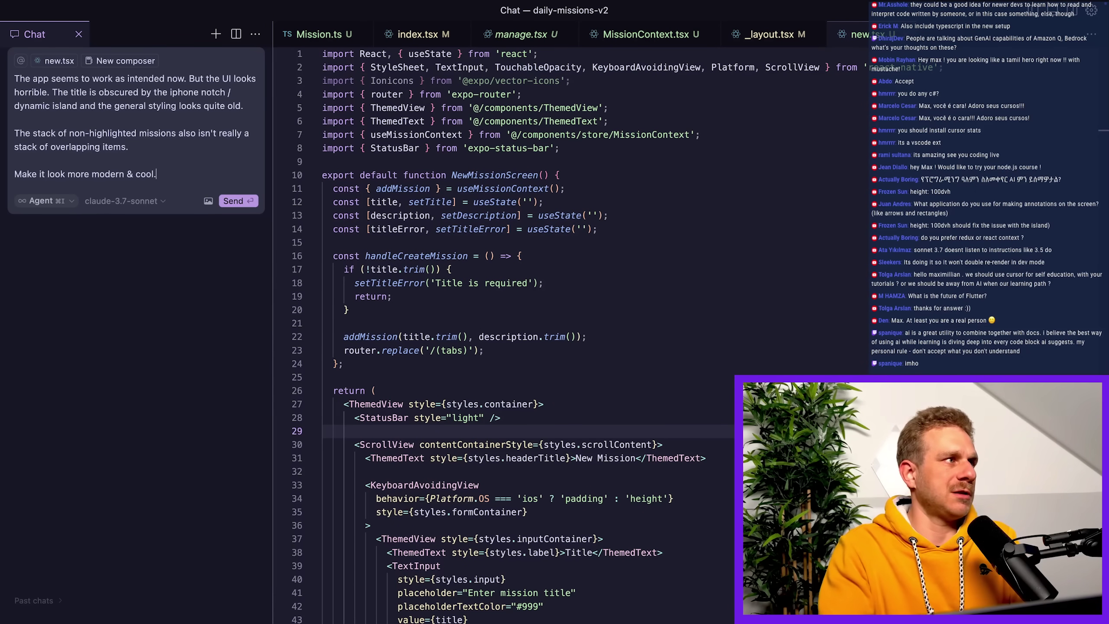
key(Return)
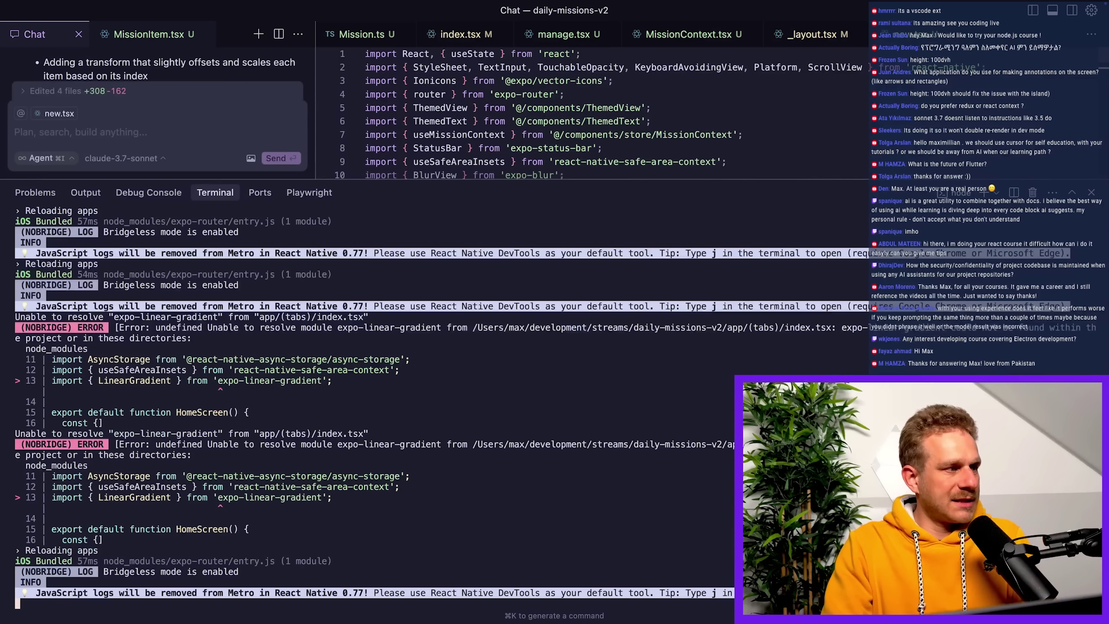
key(ctrl+Left)
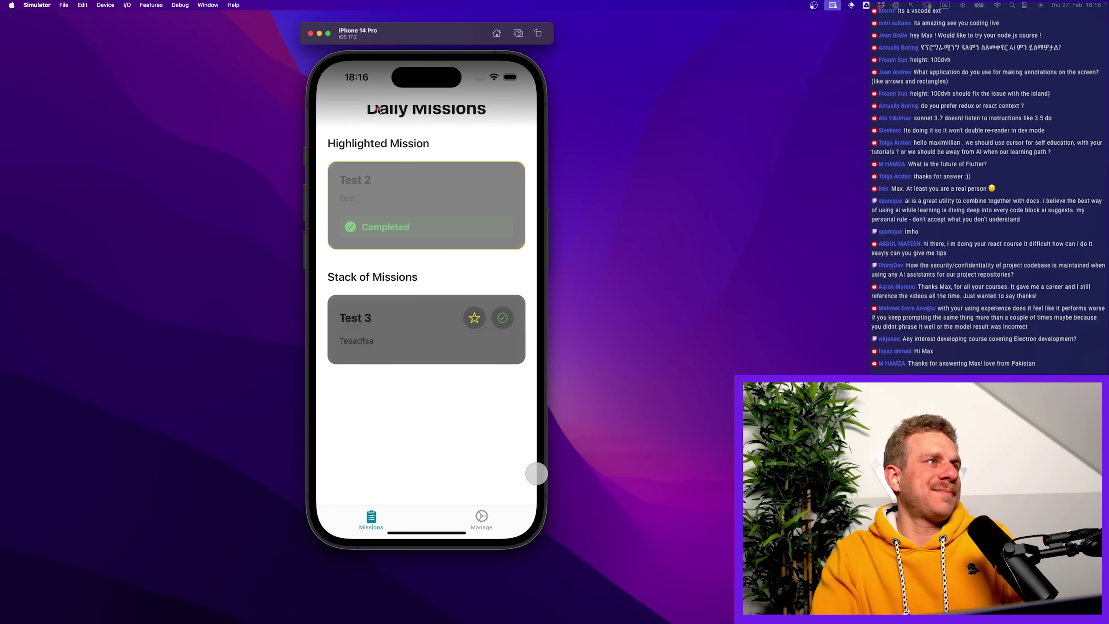
Mark the Daily Missions title under the camera island and compare both tab screens
drag(357, 94, 501, 135)
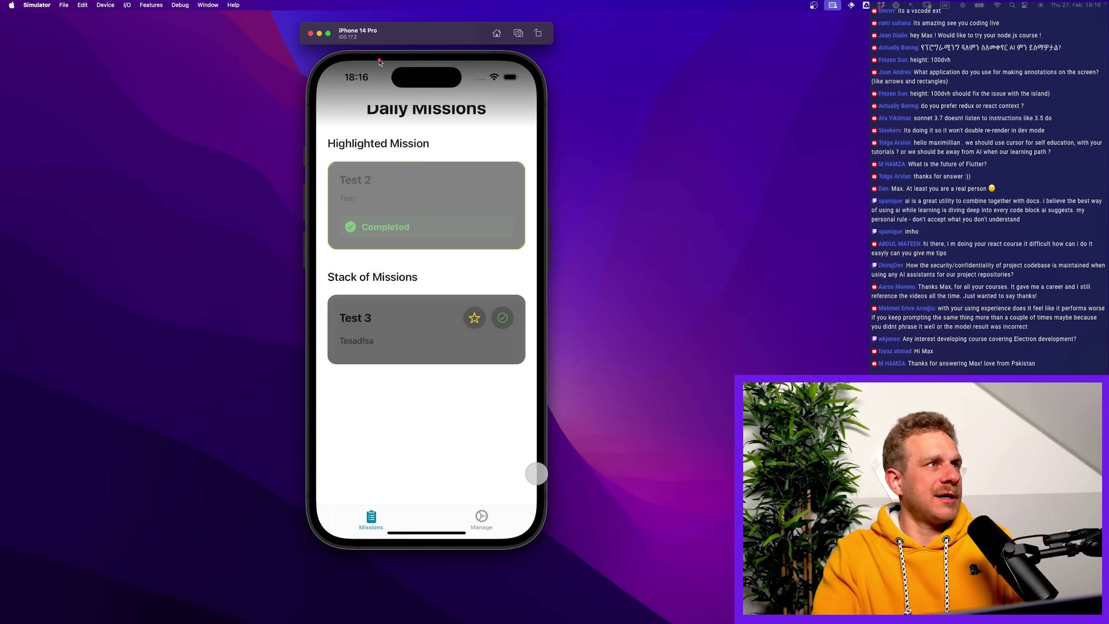
drag(379, 62, 476, 94)
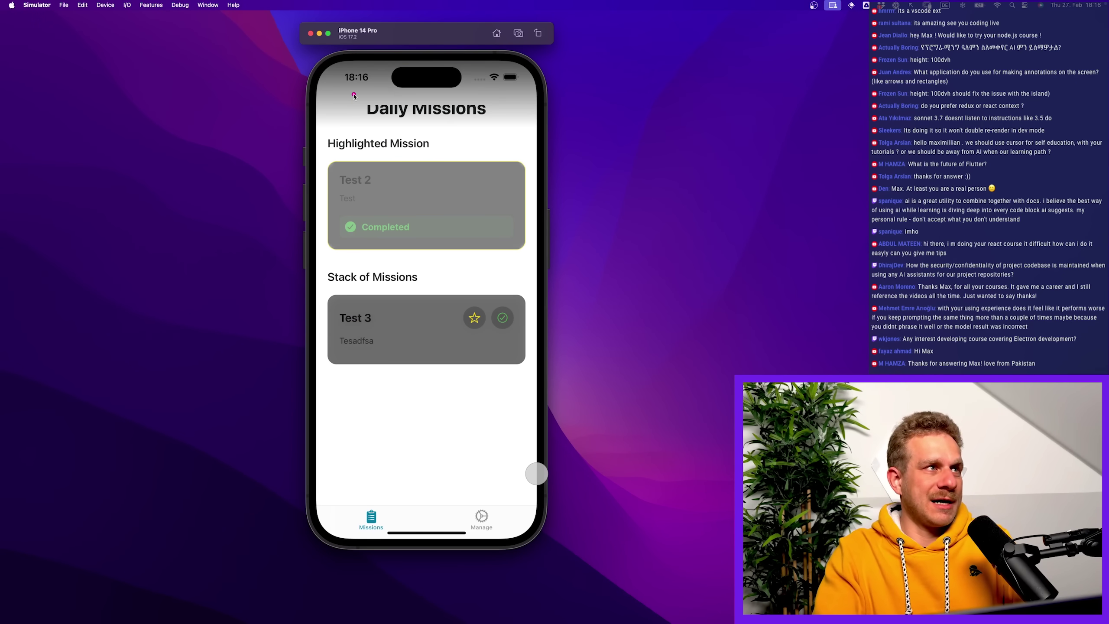
drag(353, 94, 503, 127)
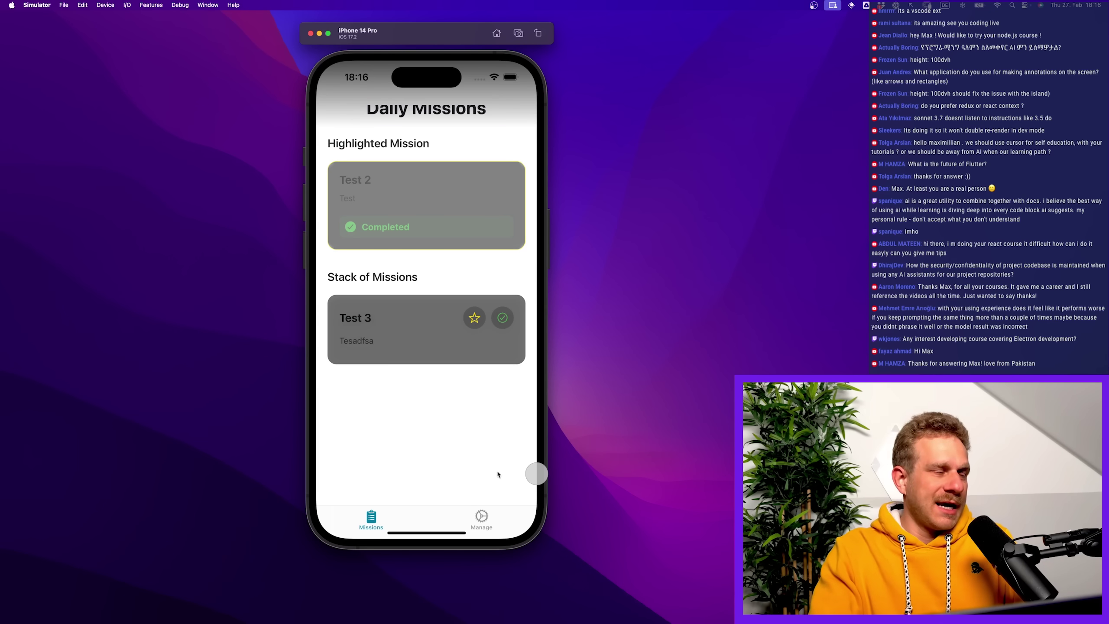
click(481, 518)
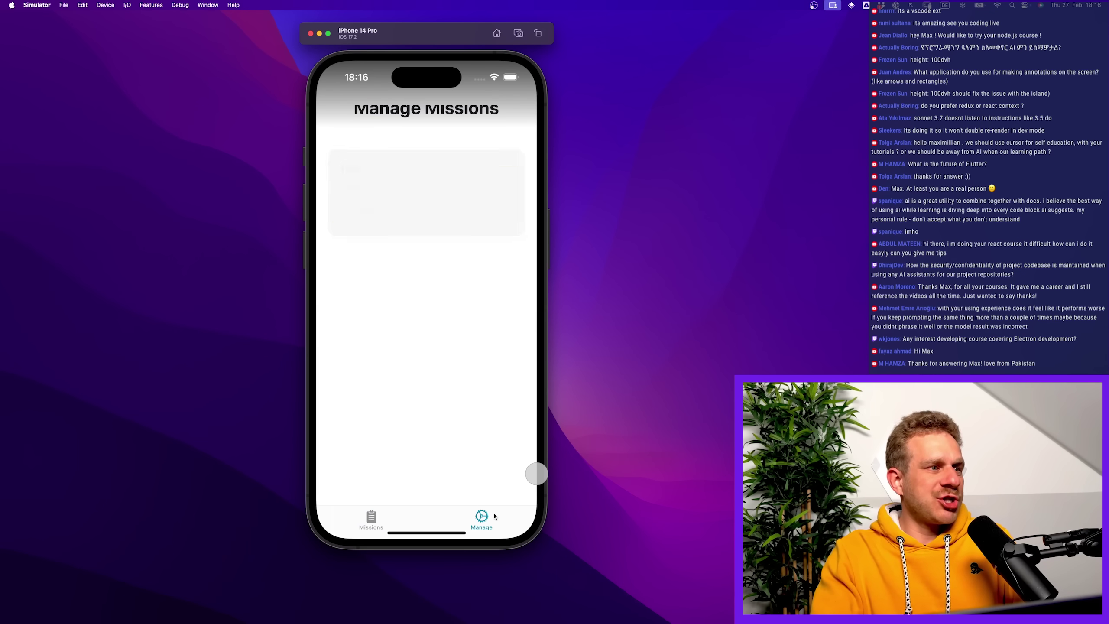
click(366, 522)
click(473, 520)
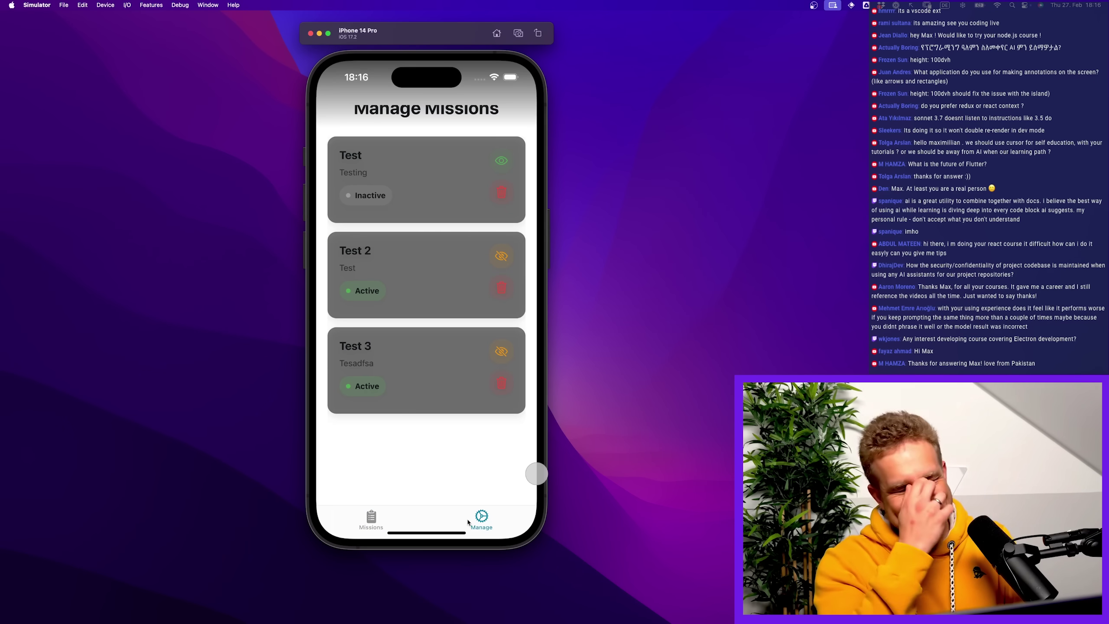
click(371, 520)
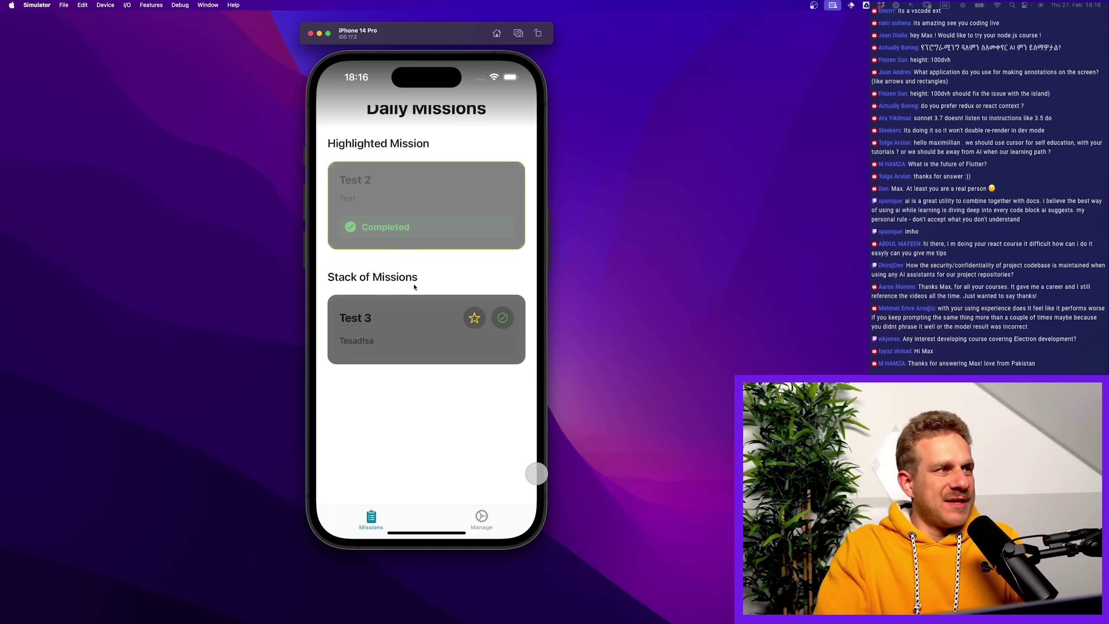
click(481, 515)
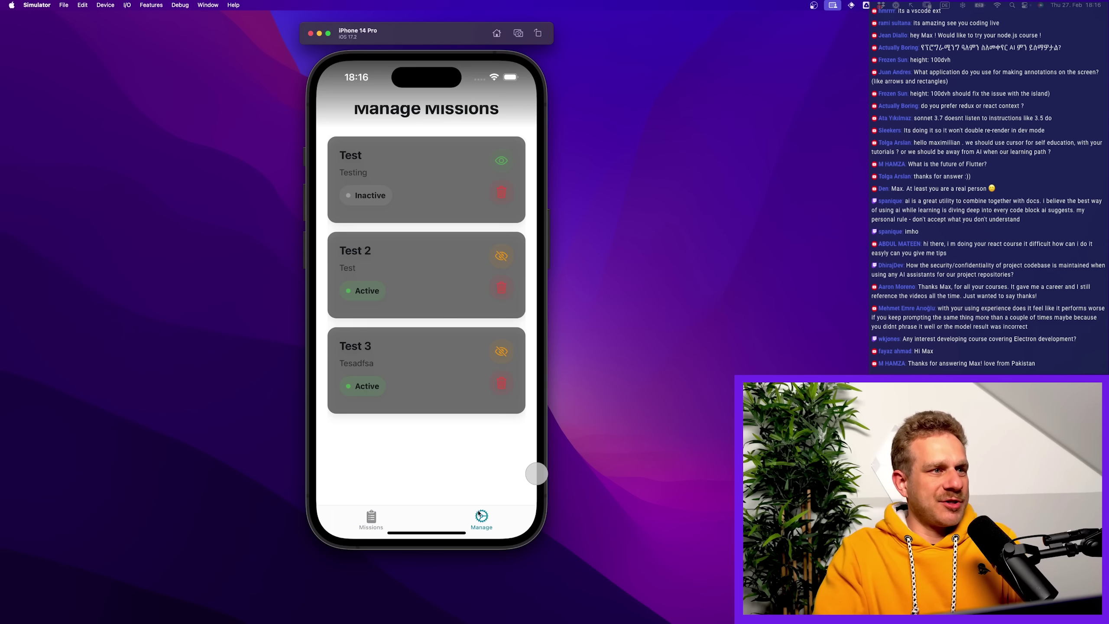
Open the New Mission form, then swipe it down and cancel it
click(502, 483)
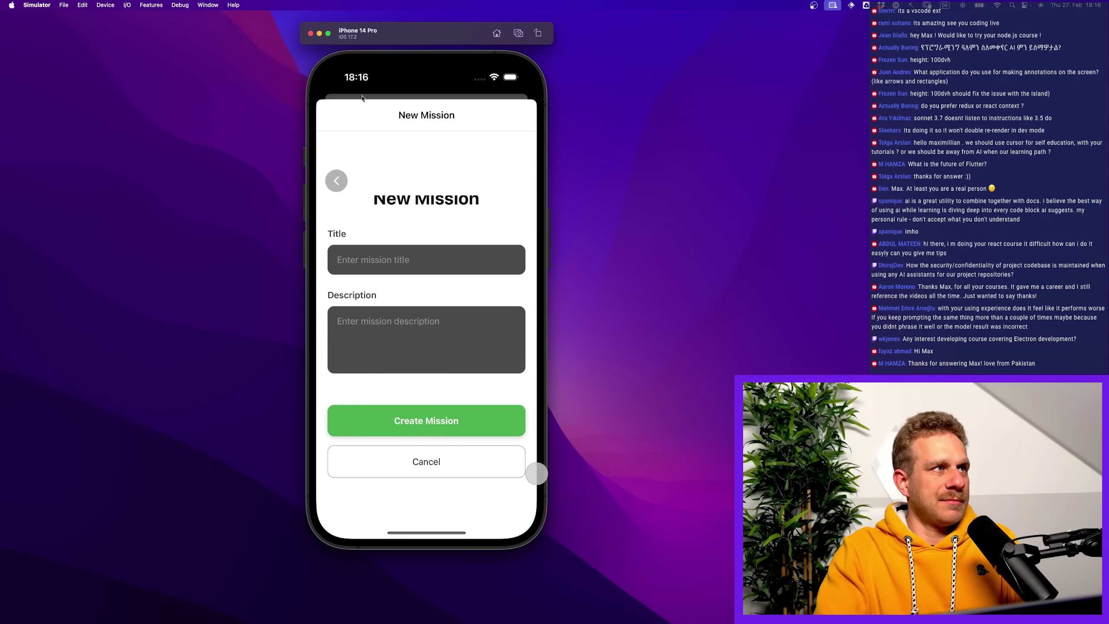
drag(361, 103, 381, 226)
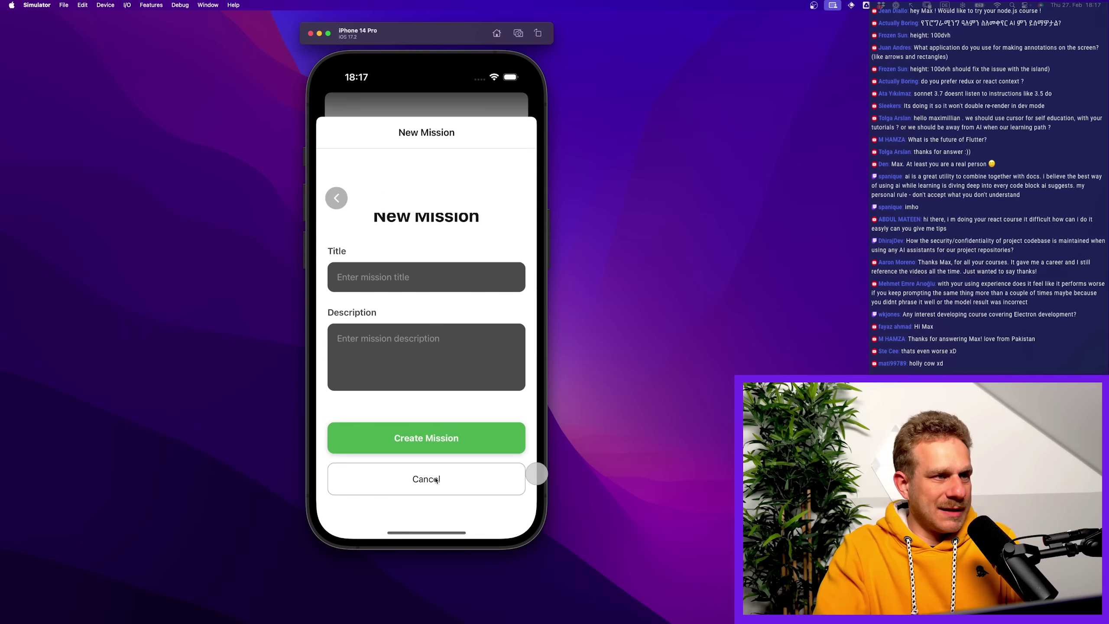
click(442, 475)
click(446, 464)
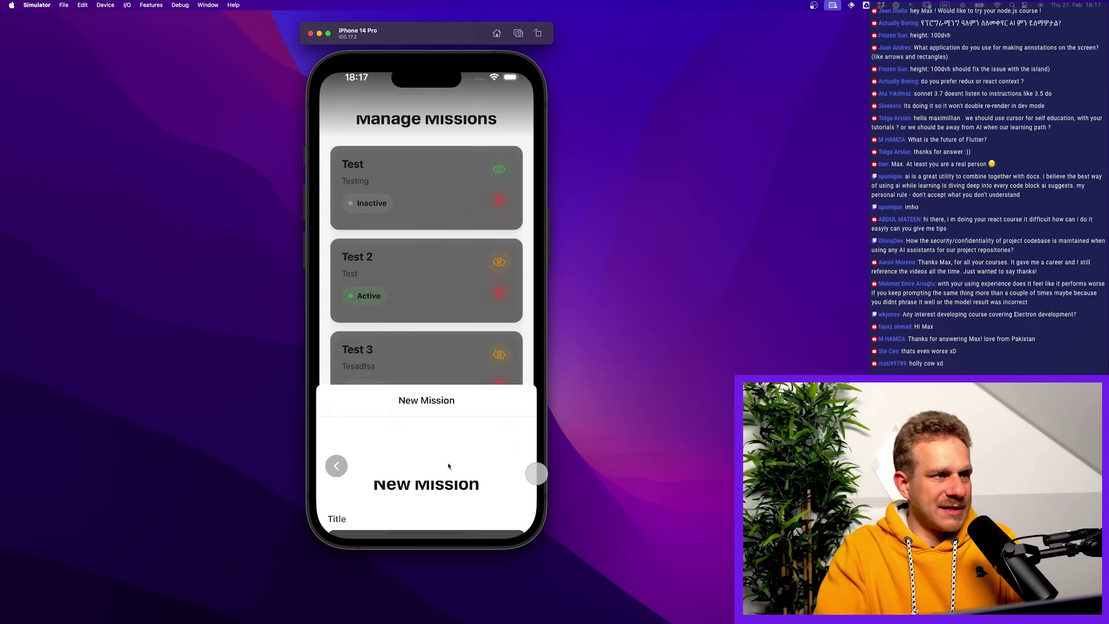
click(453, 468)
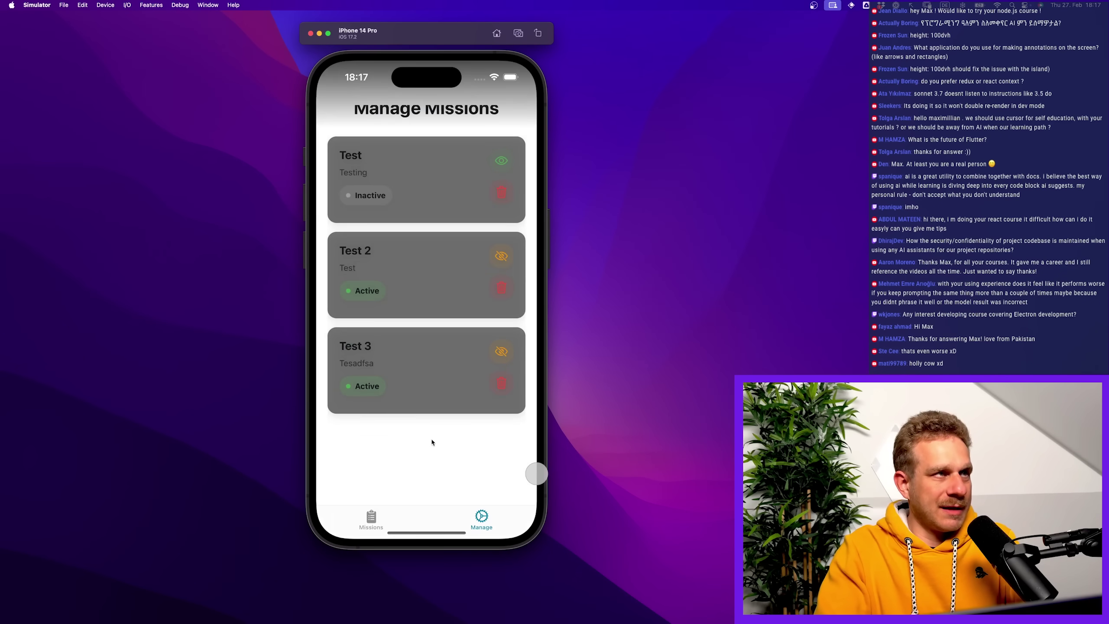
Draft feedback in Cursor's chat calling the restyled design awful and not modern
key(super+Tab)
text(ooks)
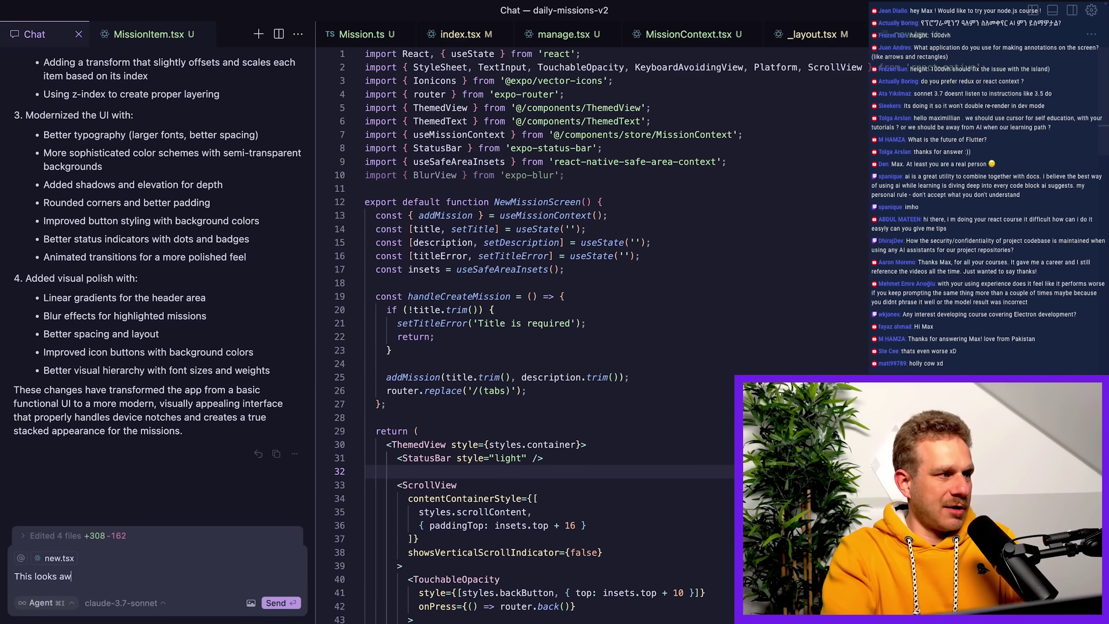
key(BackSpace)
key(BackSpace)
text(ful. Not modern at all. And the "+)
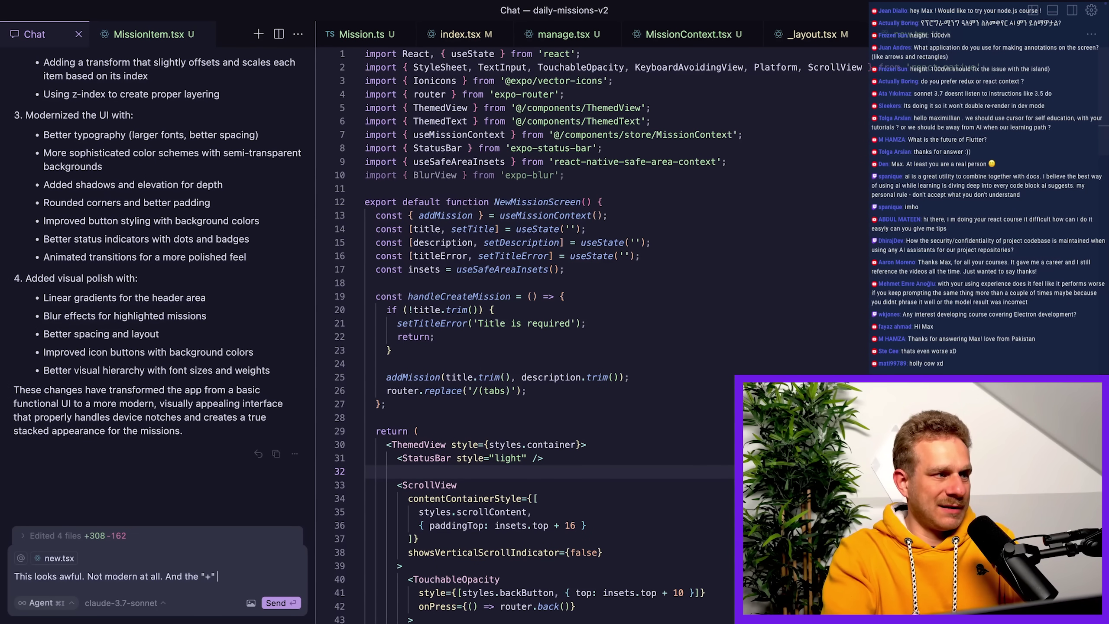
text( button on the "Man)
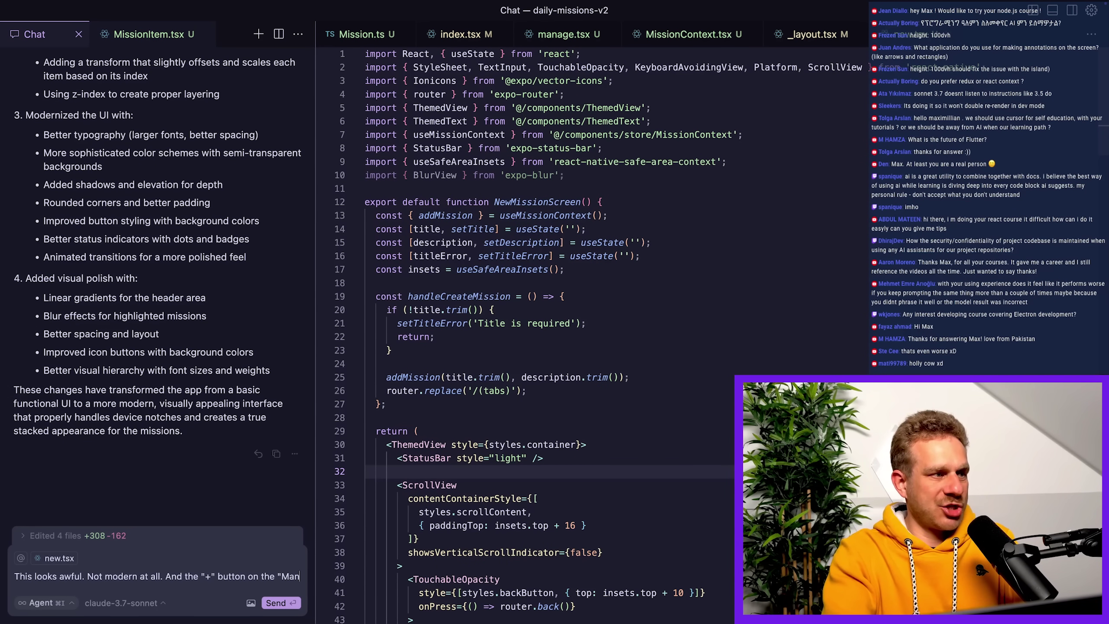
text(age" screen seems to be)
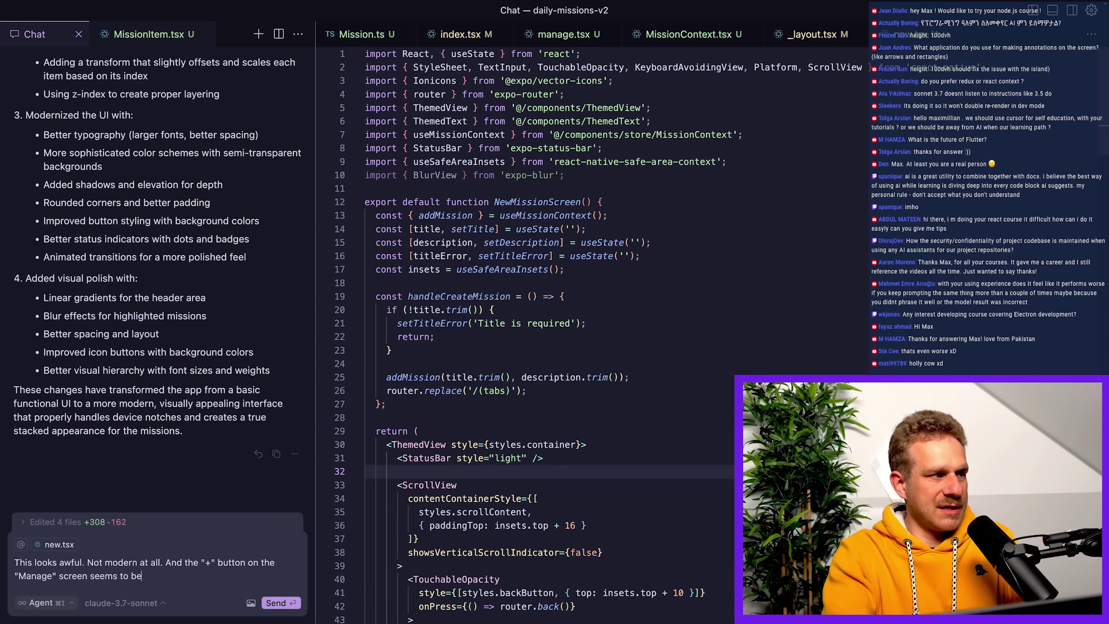
text(sible.)
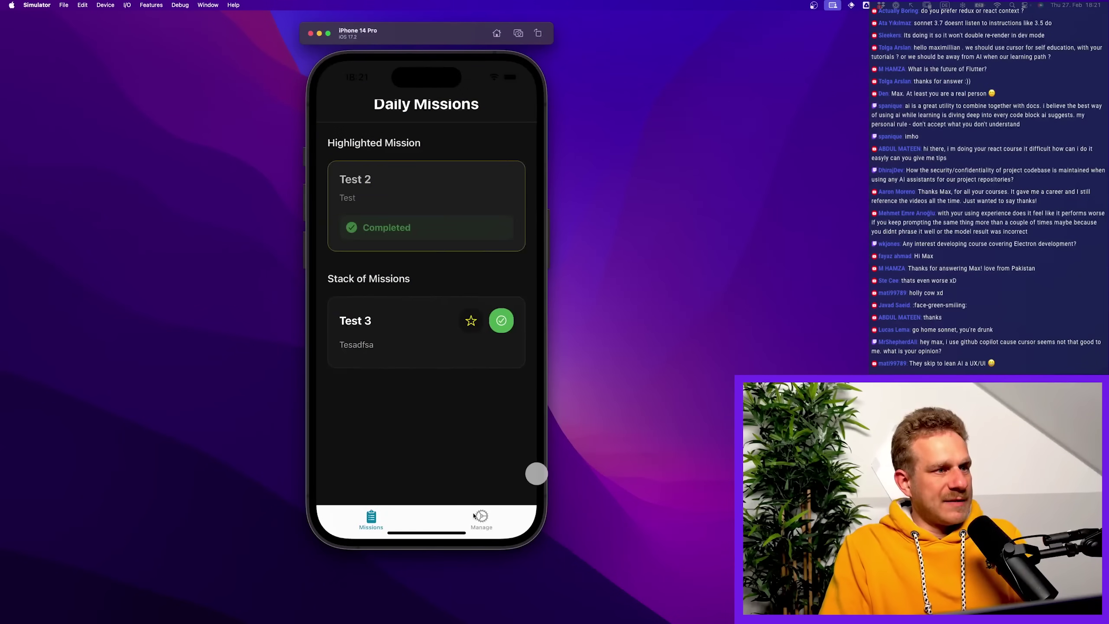
Open the New Mission form from the Manage tab of the restyled dark app
click(476, 519)
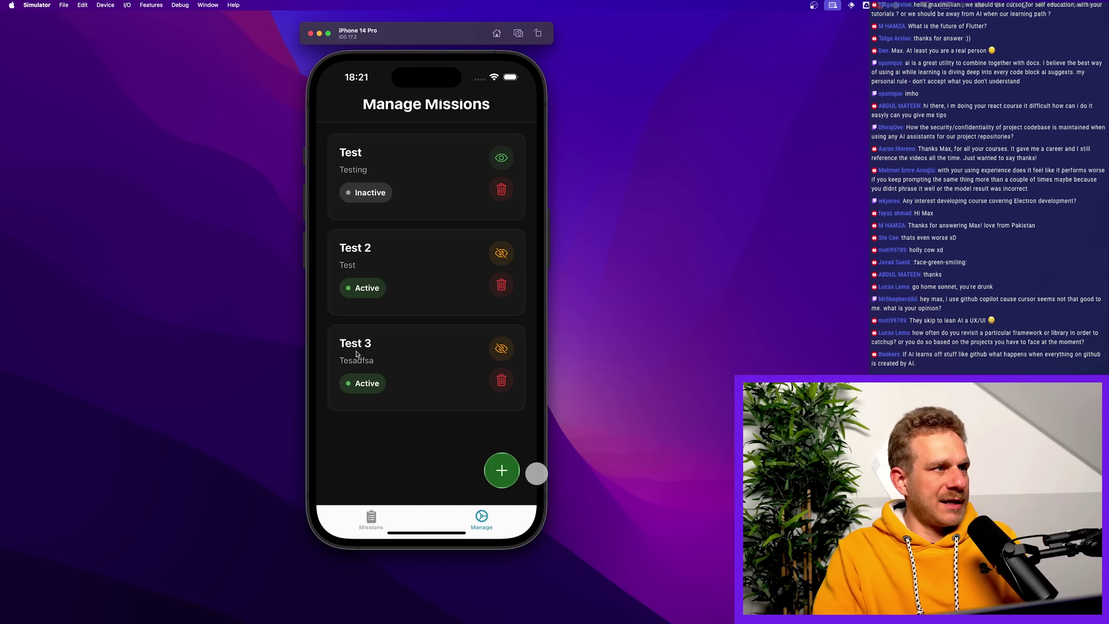
click(498, 470)
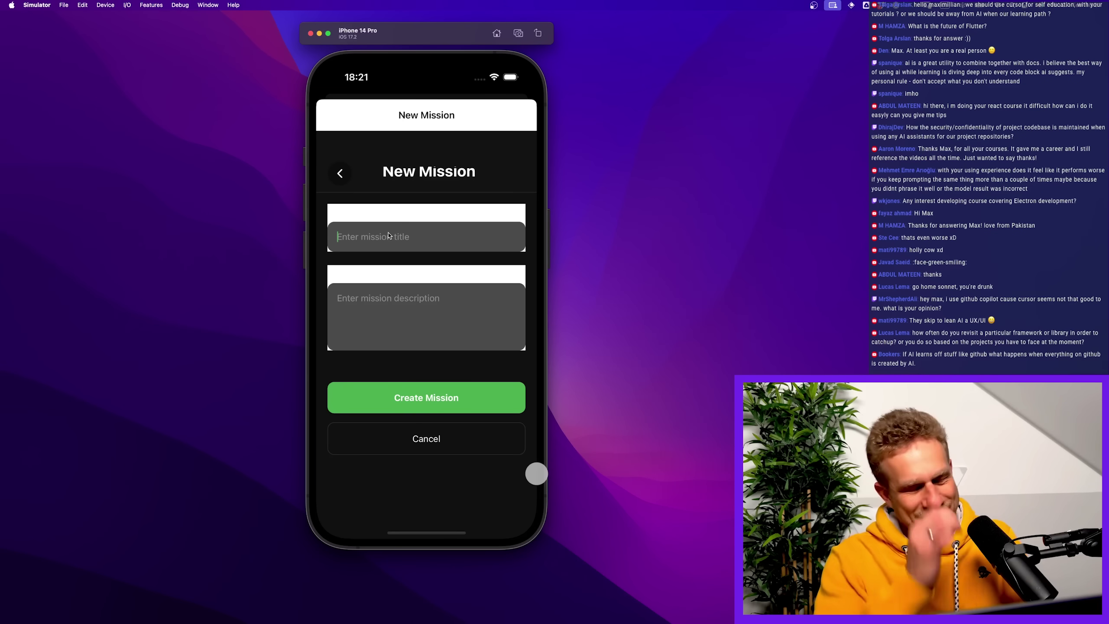
Send the agent feedback on the tab bar, white inputs, plus button, contrast, stack and cut-off title
key(super+Tab)
text(It lo)
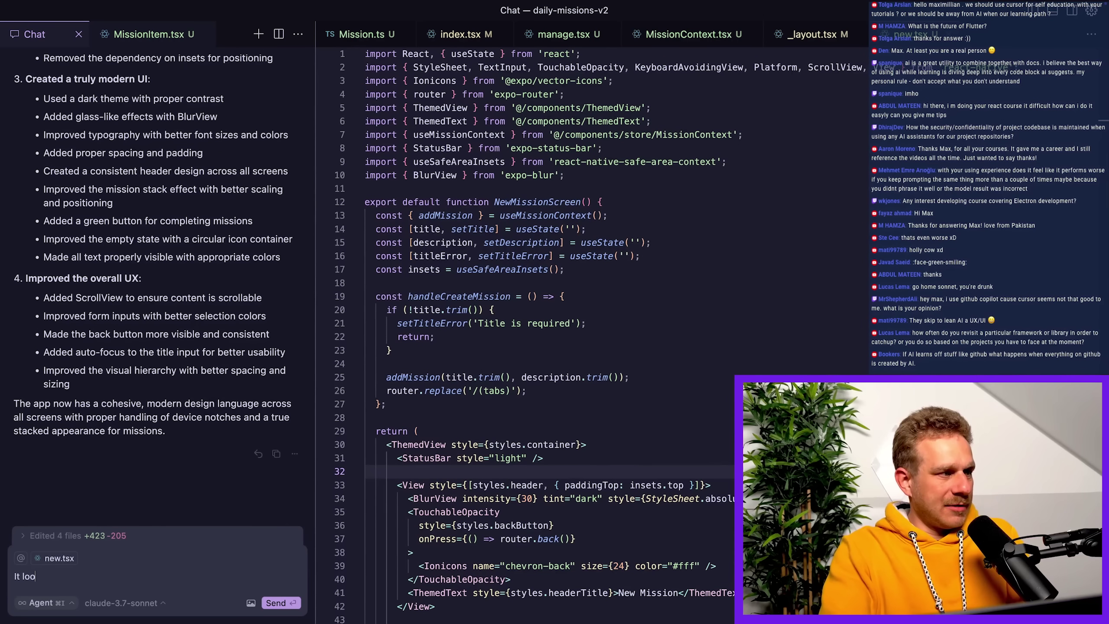
text(oks a bit better but ma)
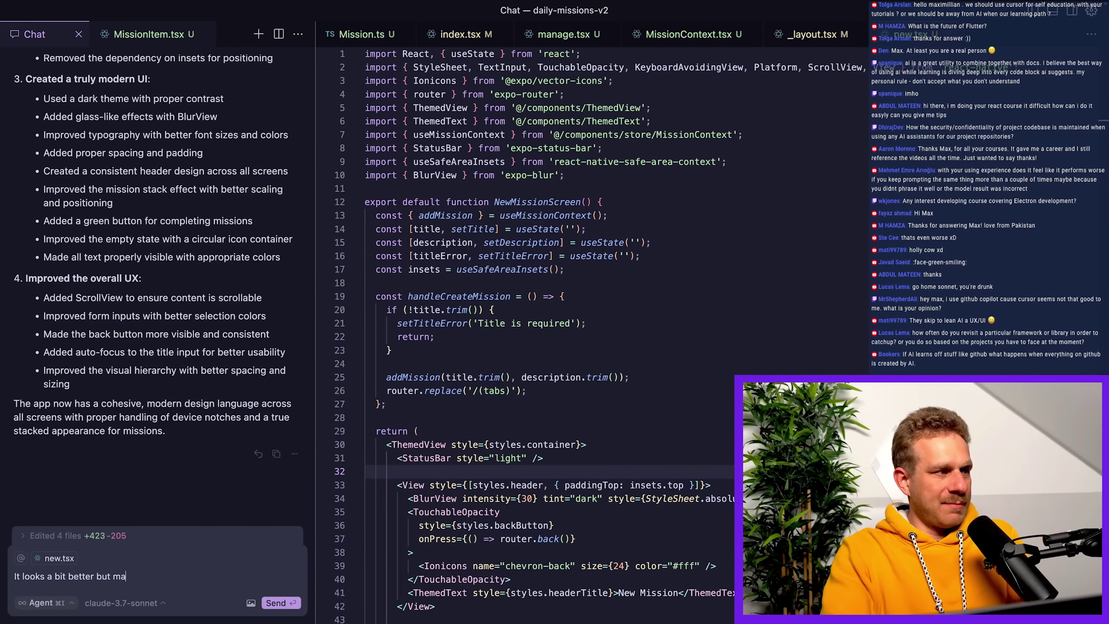
text(ny things are still broken / do look ba)
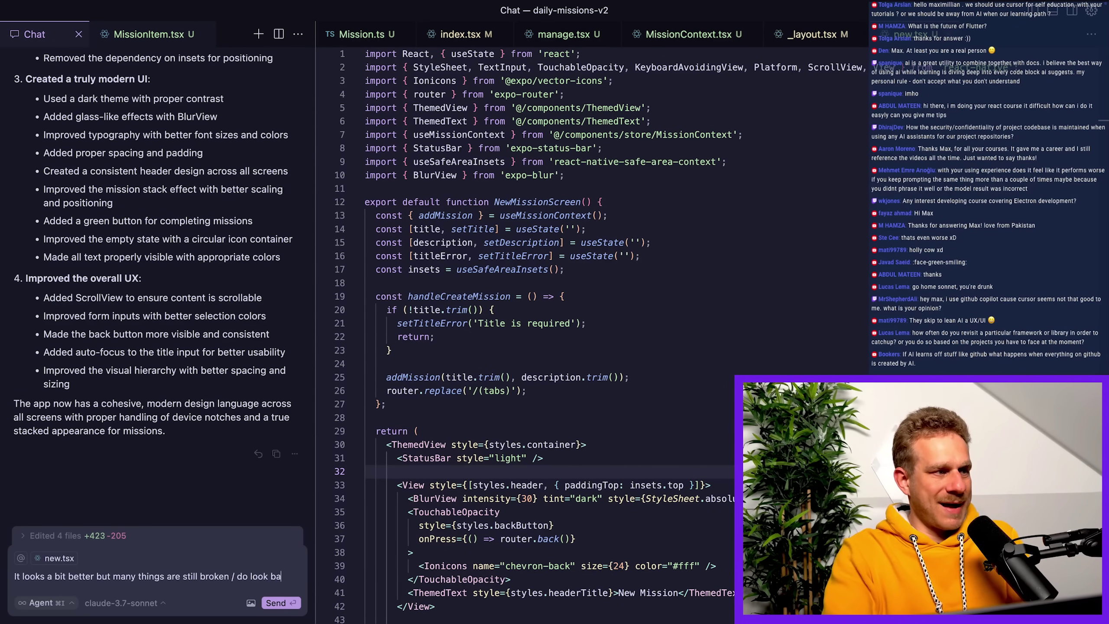
key(shift+Return)
key(shift+Return)
text(The tab bar is not)
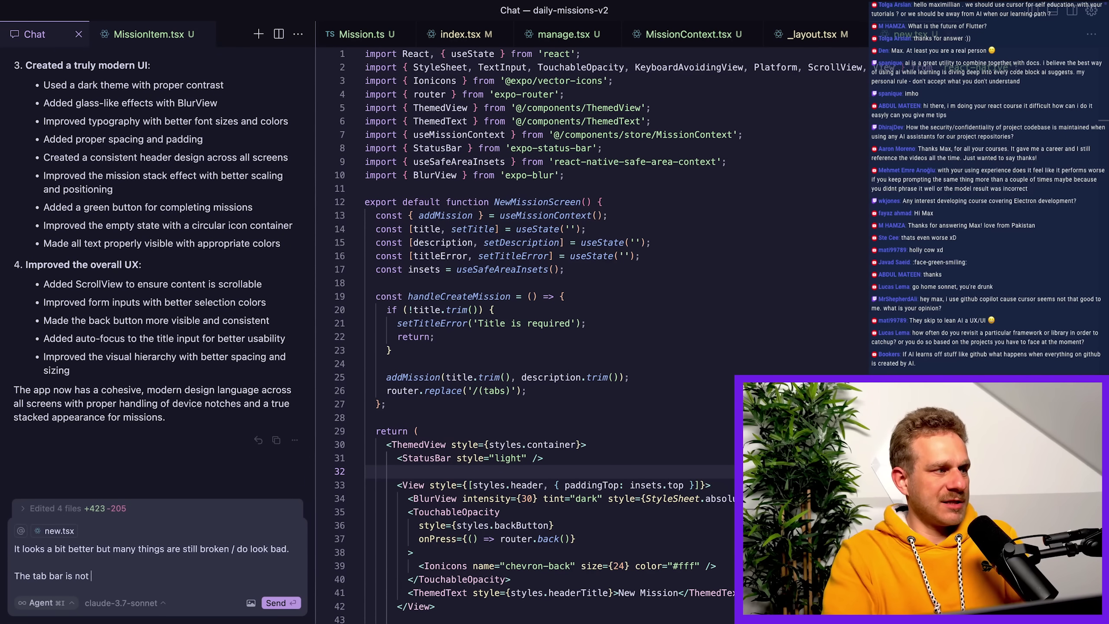
text(dark as the rest of t)
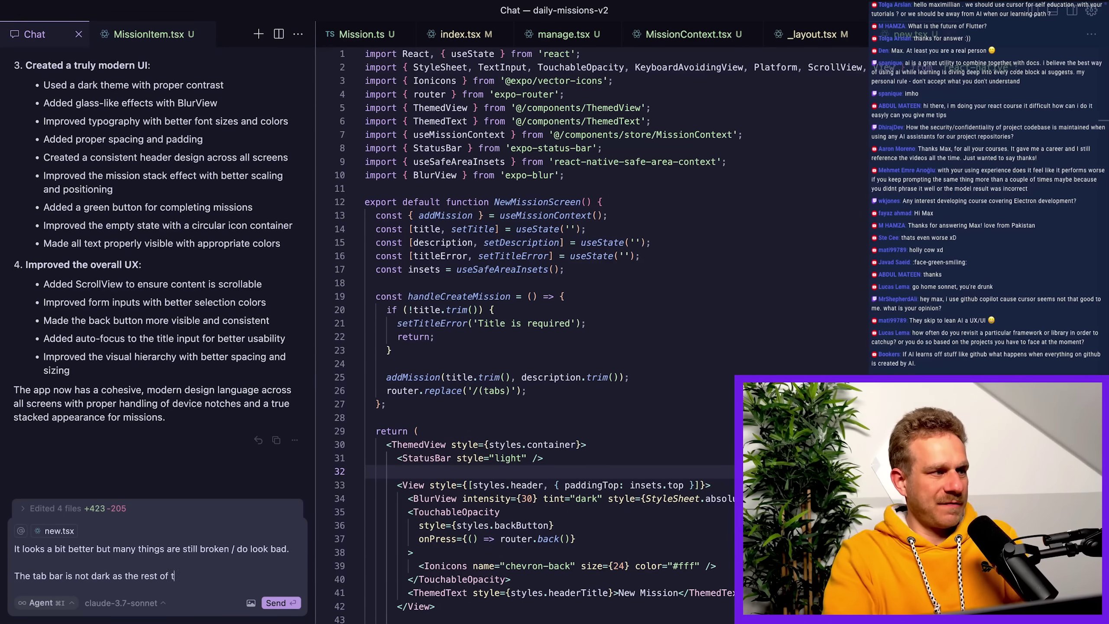
text(he app. On the "New" s)
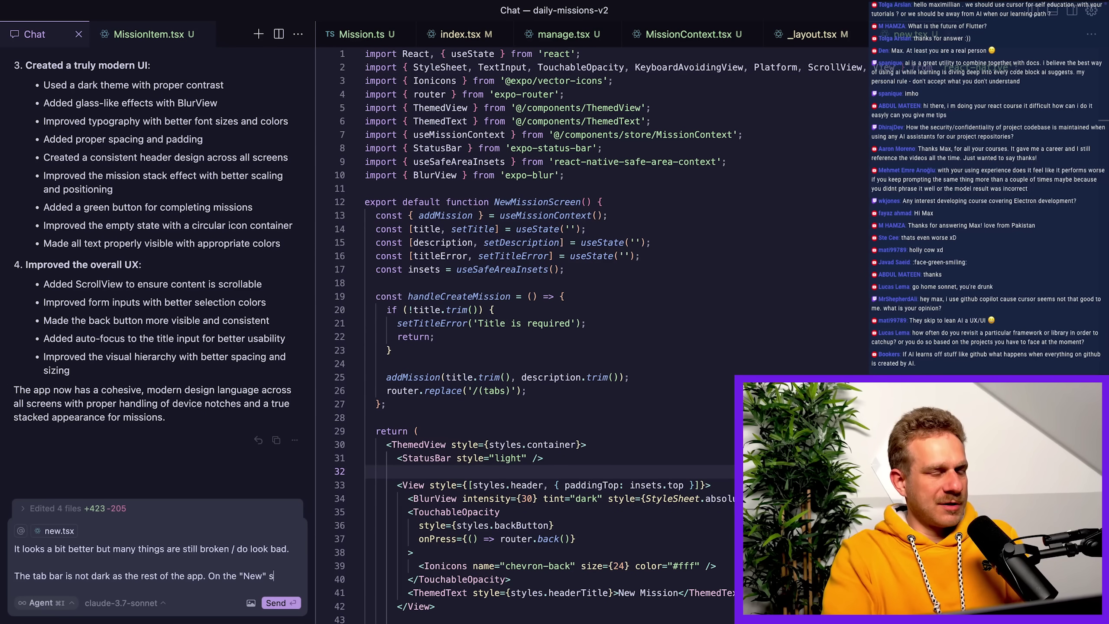
text(creen, the input ele)
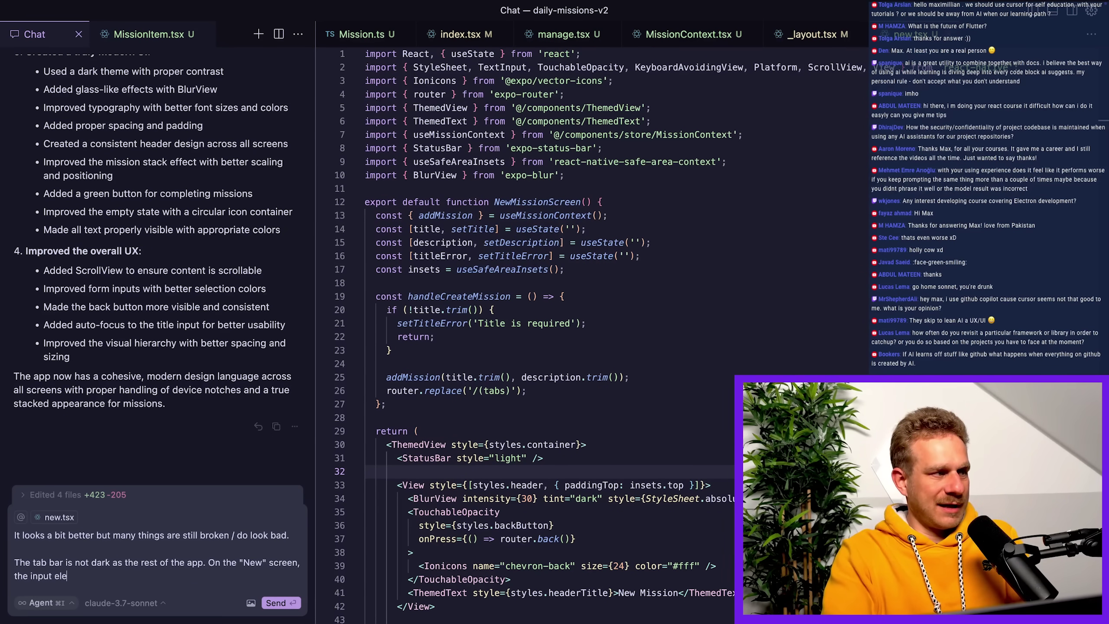
text(seem )
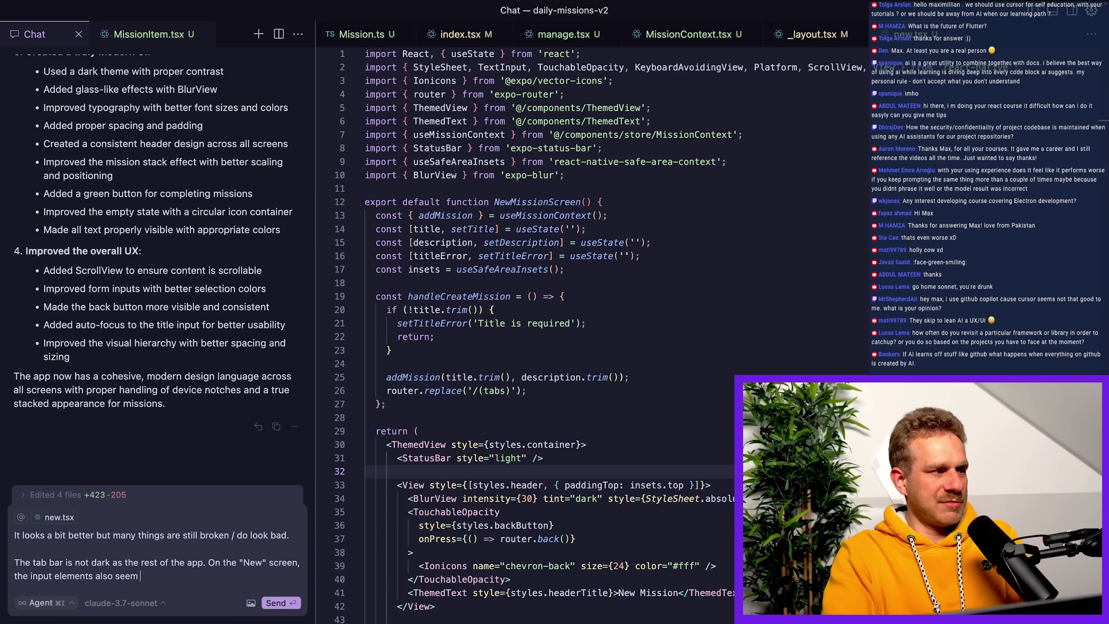
text(to have a white backgrou)
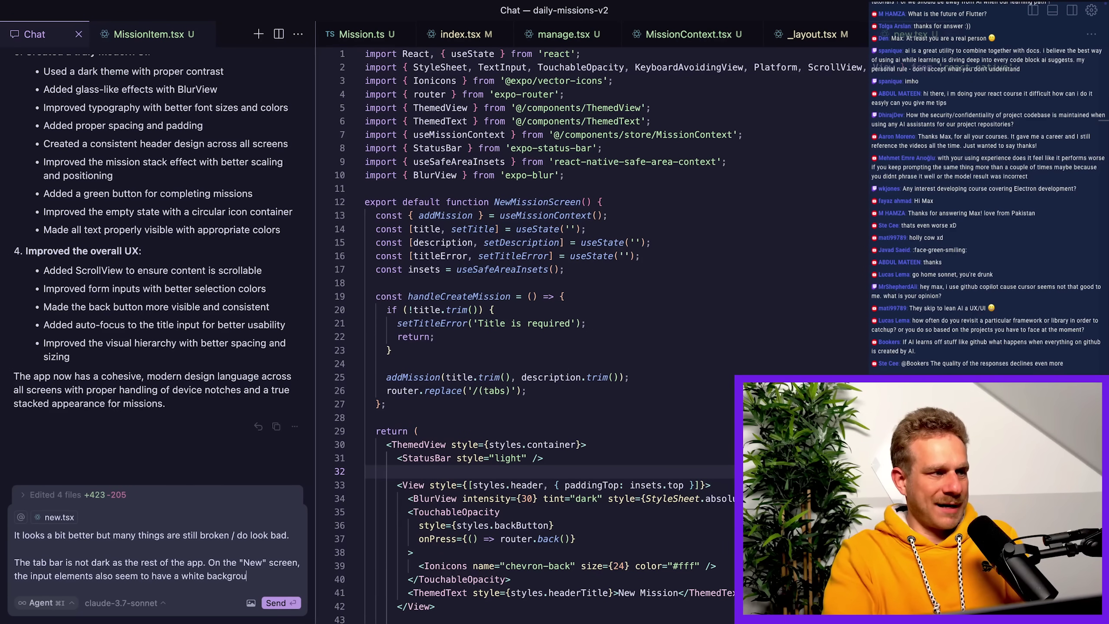
text(hing like tha)
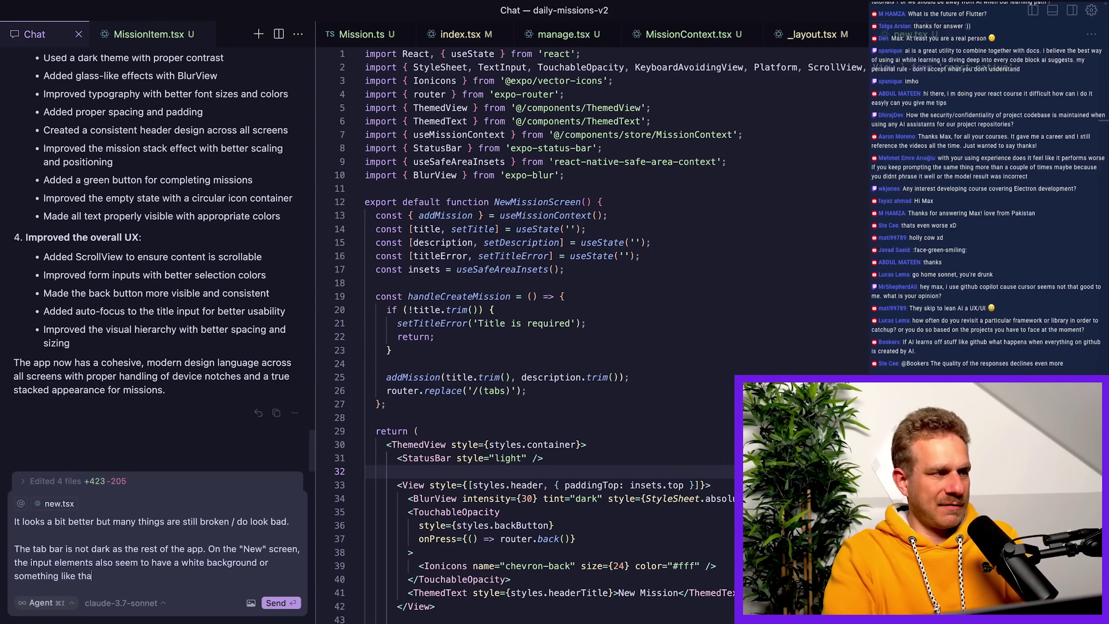
text(title also still)
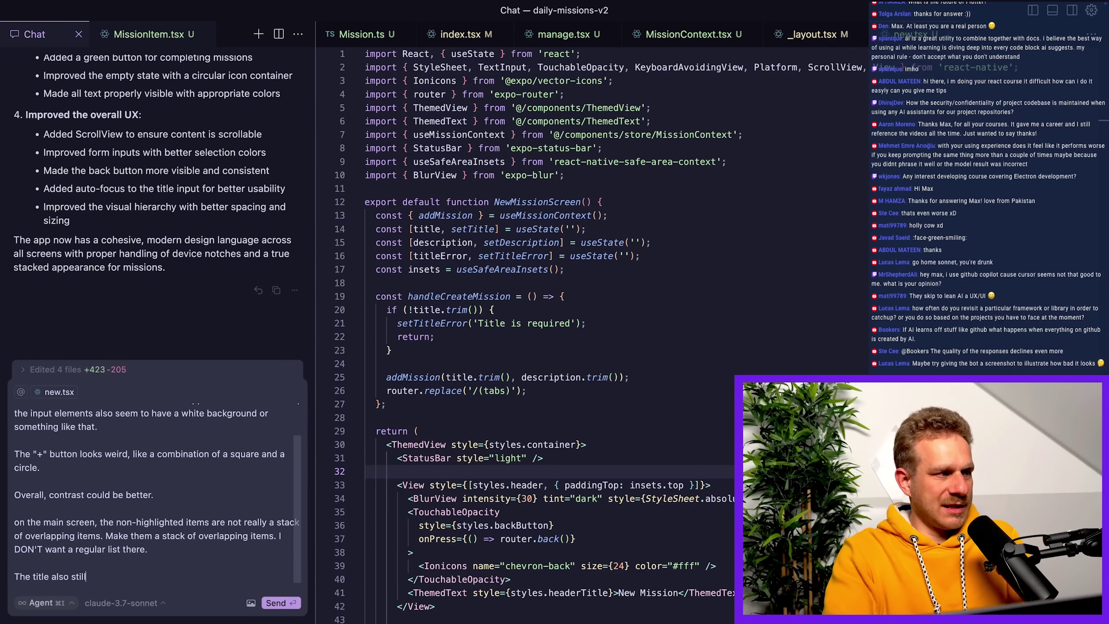
text( is a bit cut off)
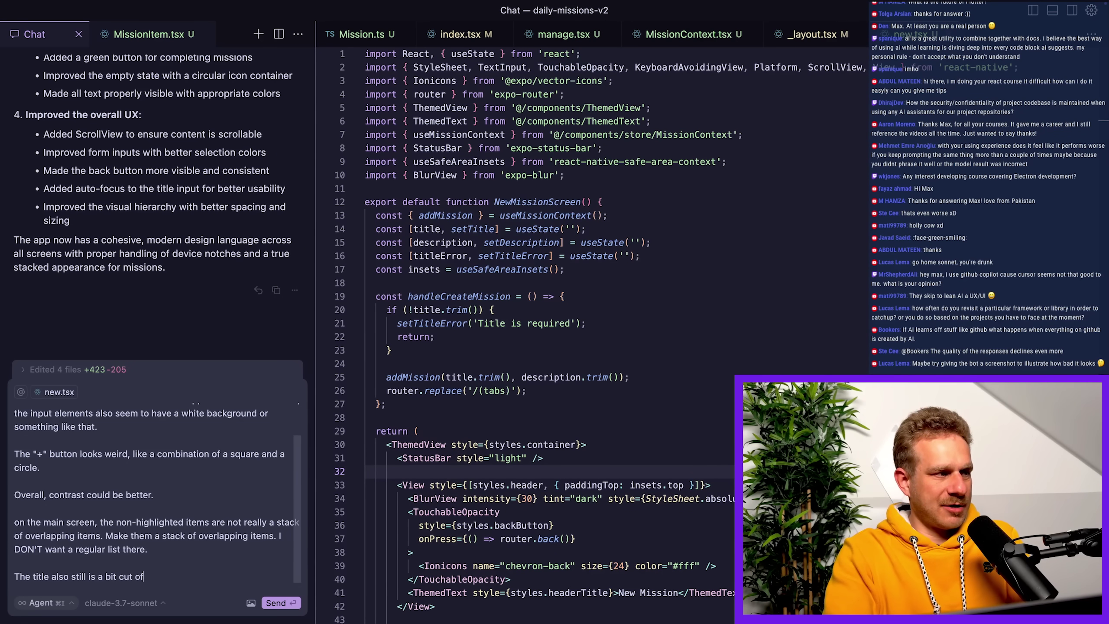
text( at)
text(p)
key(Return)
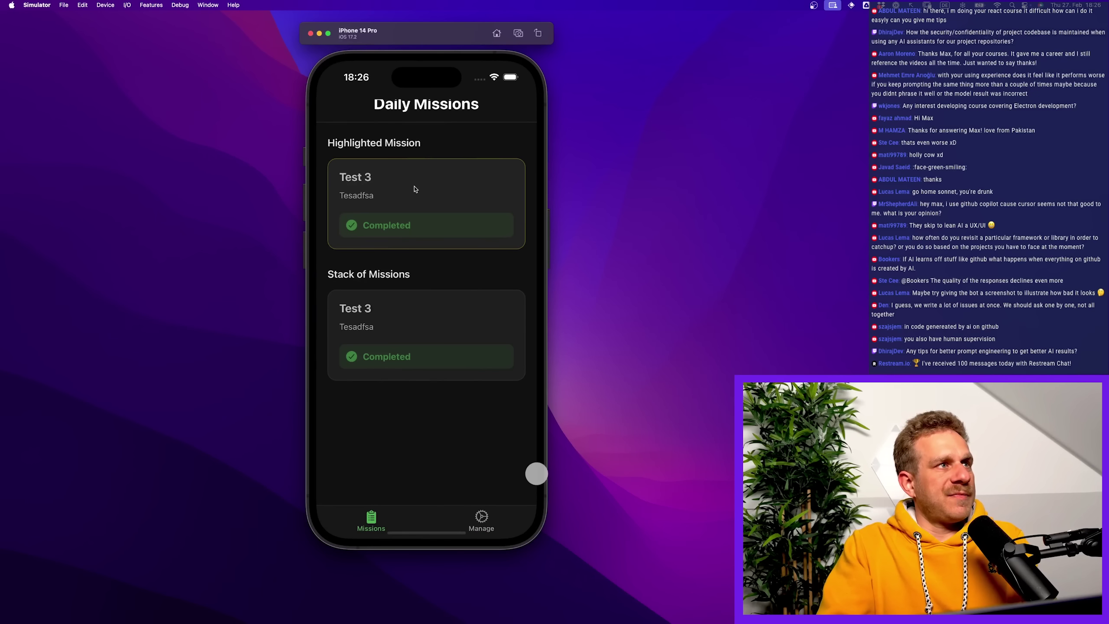
scroll(414, 120, down, 2)
scroll(411, 123, up, 3)
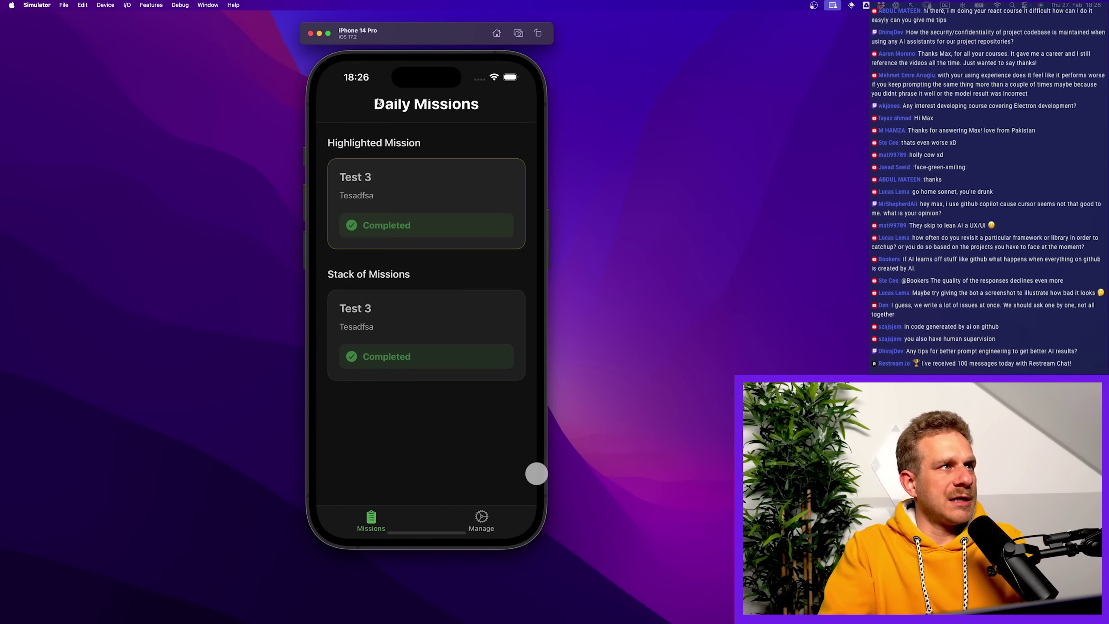
Check the Manage and Daily Missions screens, the New Mission form, and the Stack of Missions card
click(482, 518)
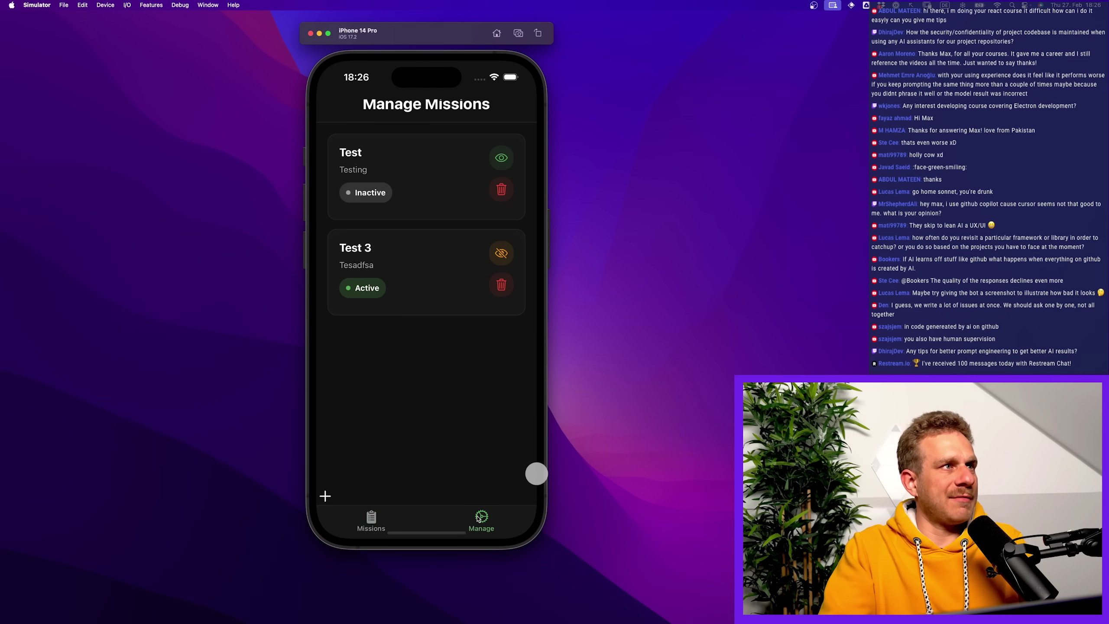
click(373, 518)
click(481, 518)
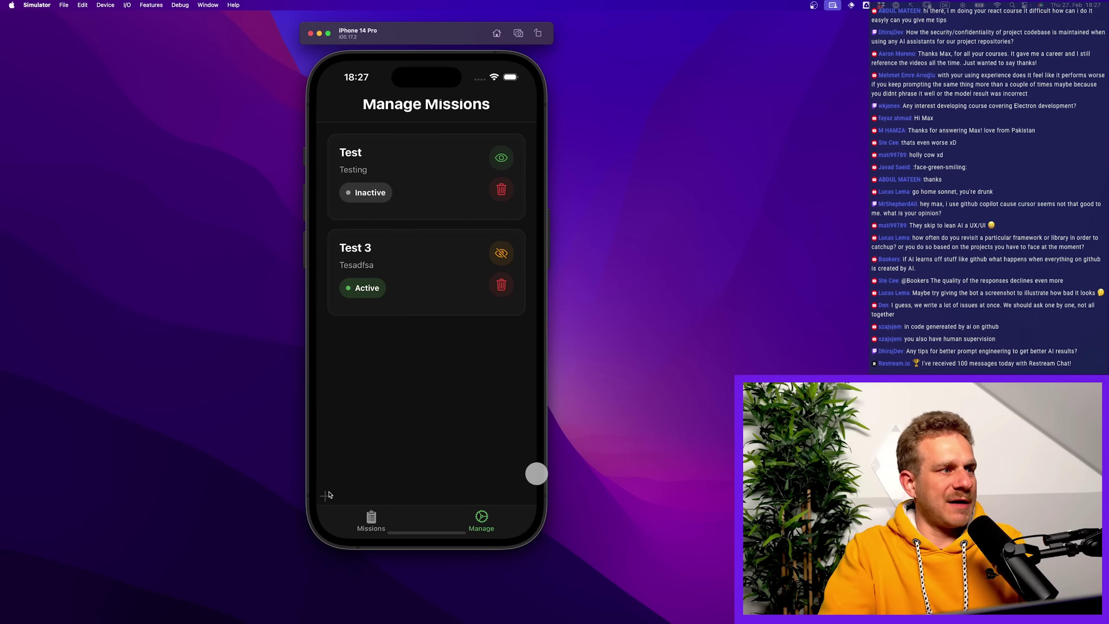
click(328, 495)
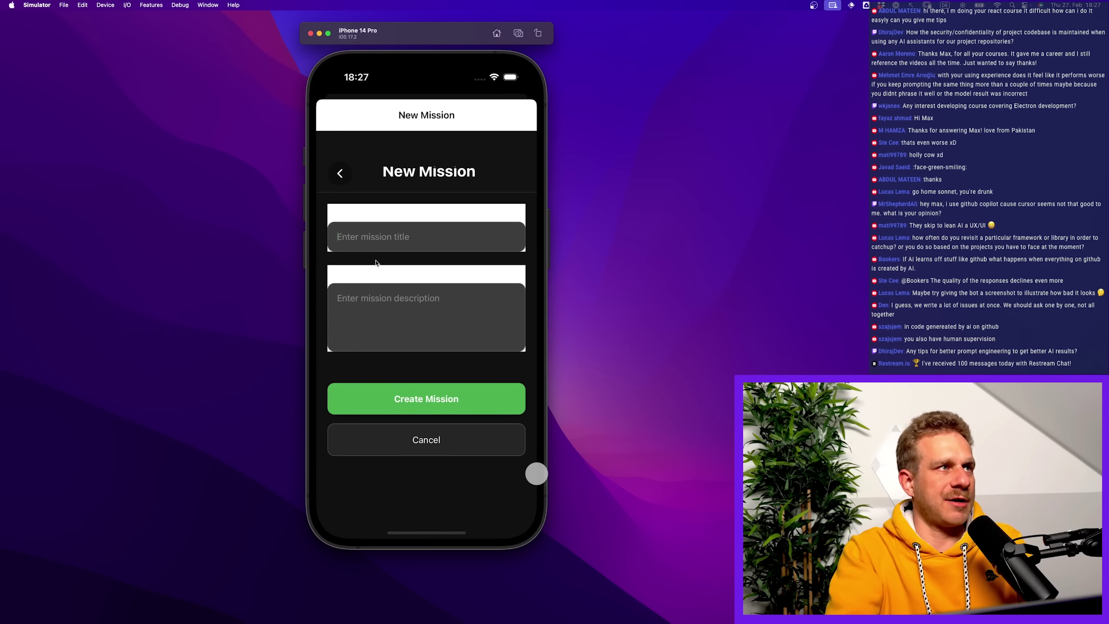
click(411, 399)
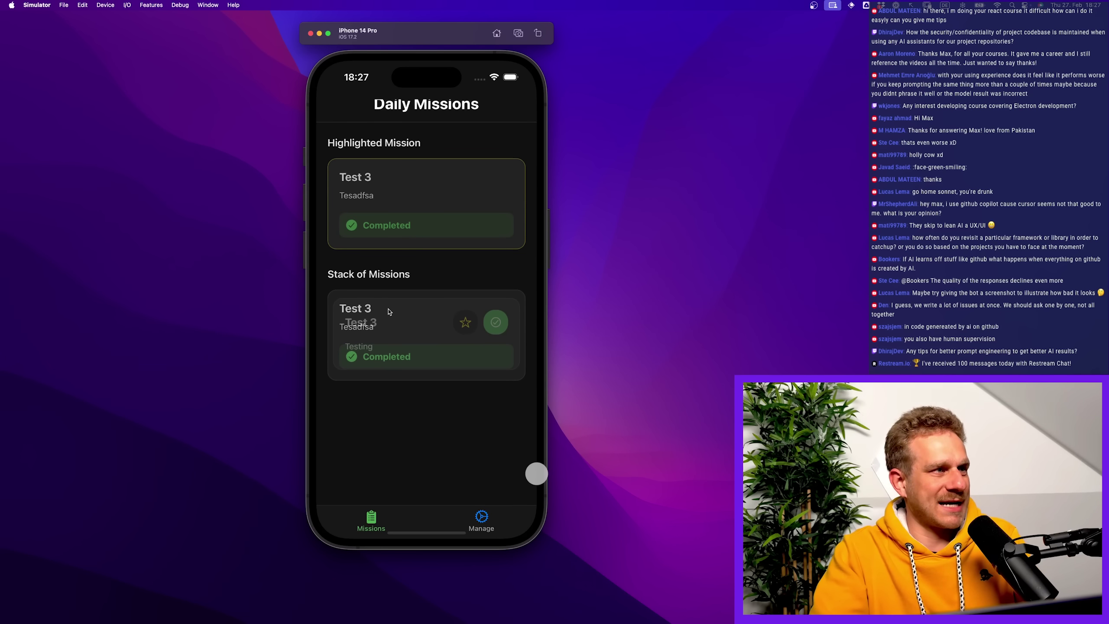
drag(329, 297, 525, 380)
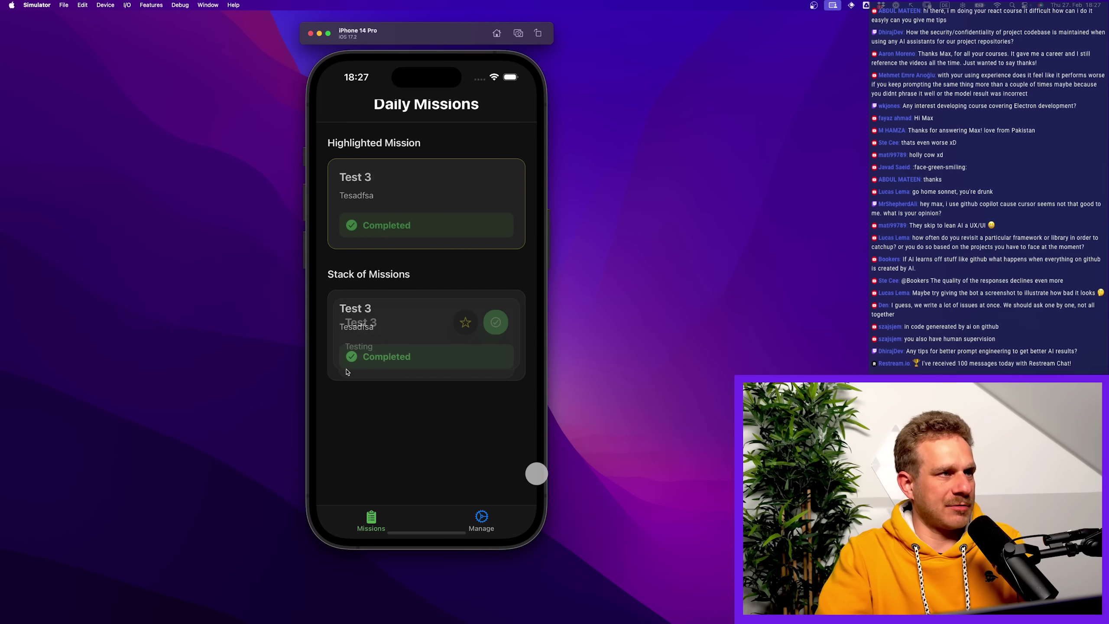
Toggle between the two screens, then ask the agent to fix the add button's position
click(482, 520)
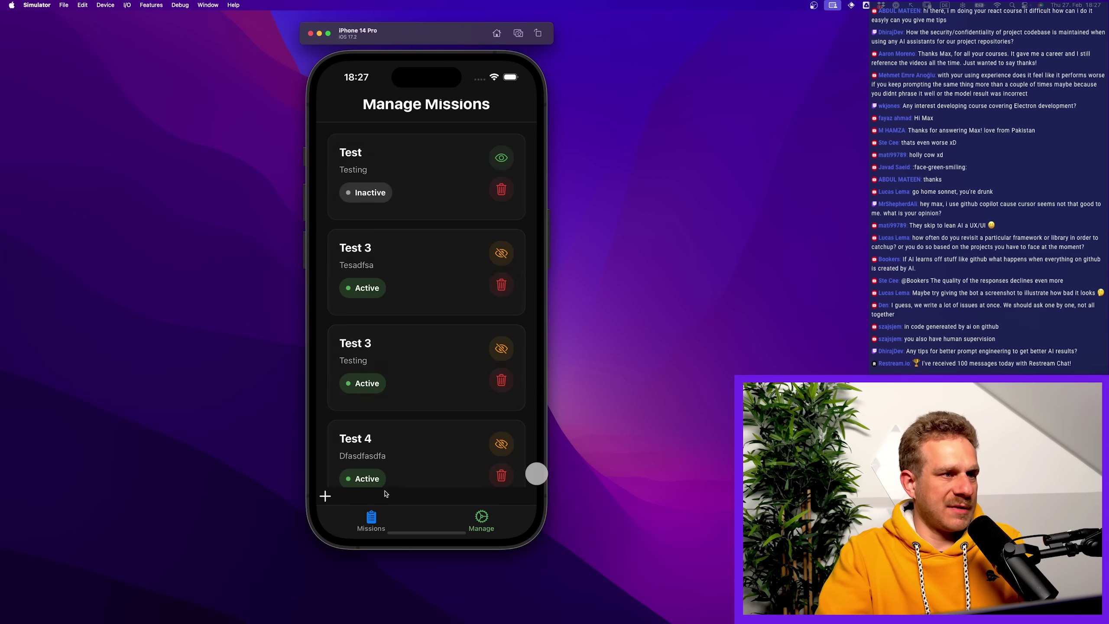
click(381, 522)
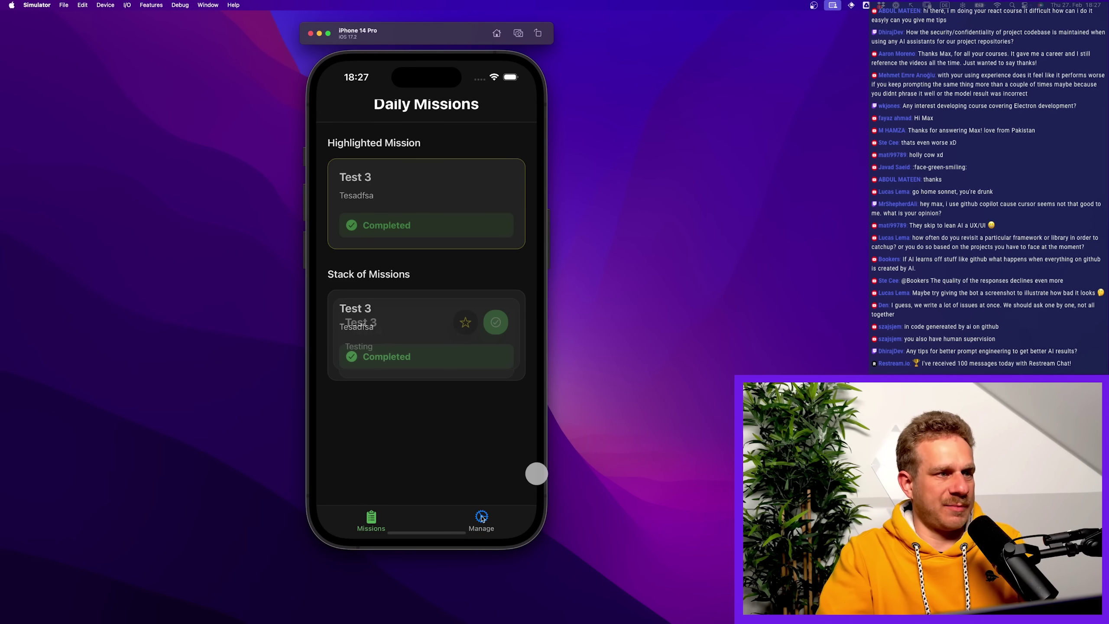
drag(486, 517, 495, 529)
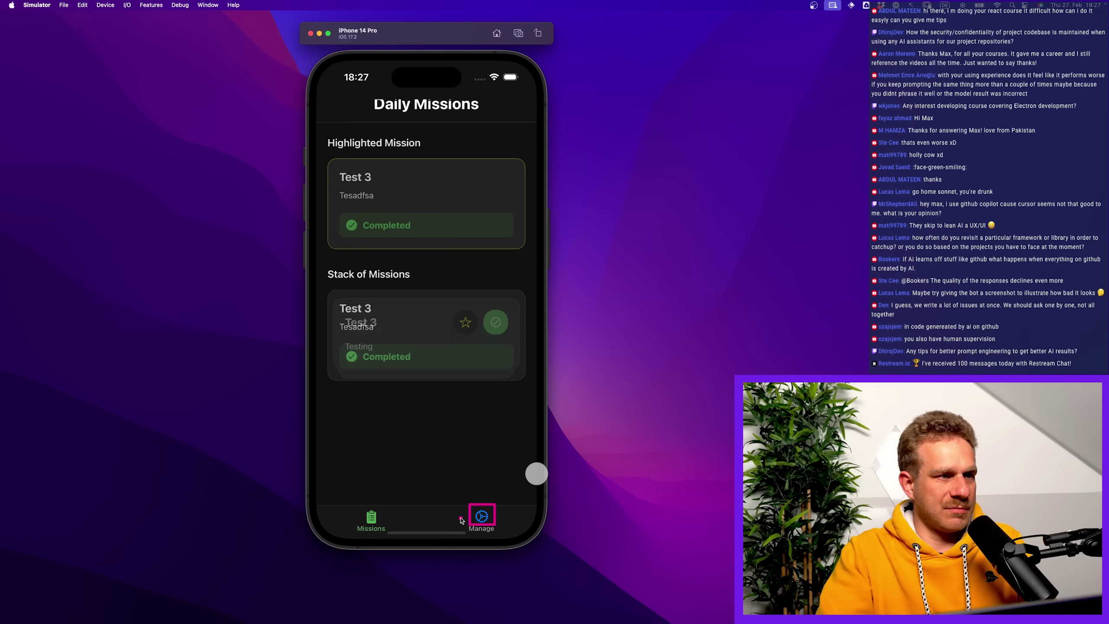
click(504, 536)
click(375, 519)
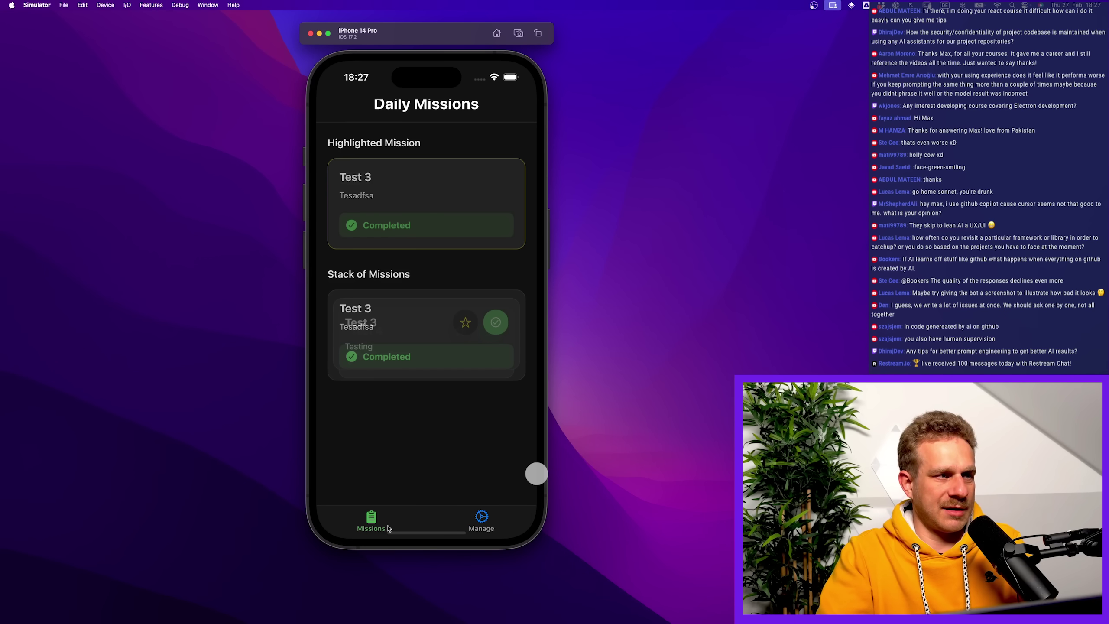
drag(465, 505, 496, 537)
key(super+Tab)
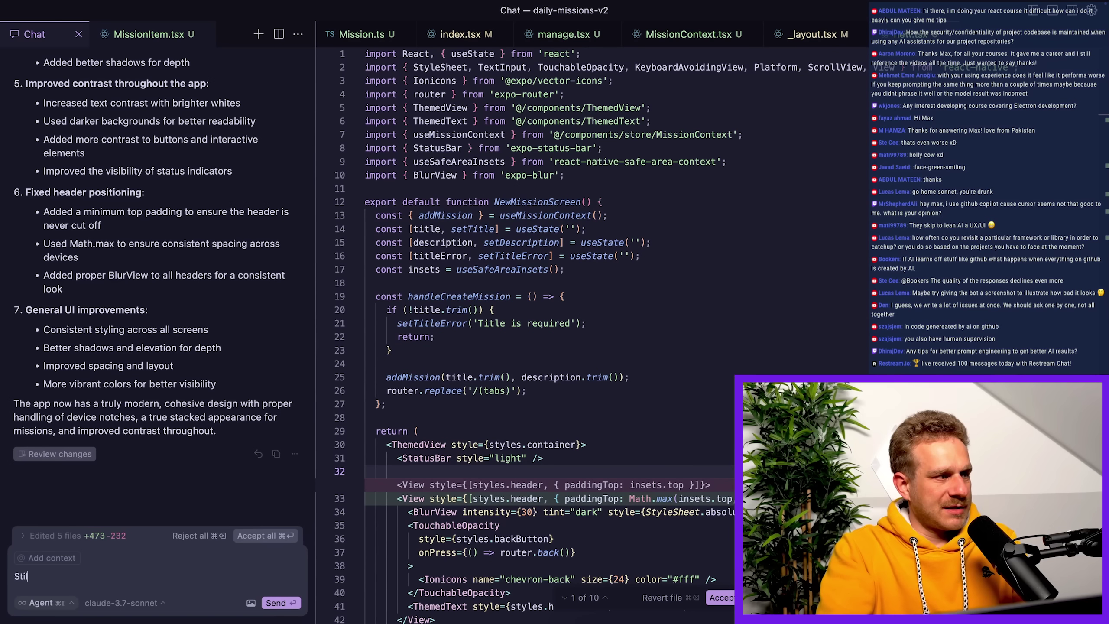
text(k gre)
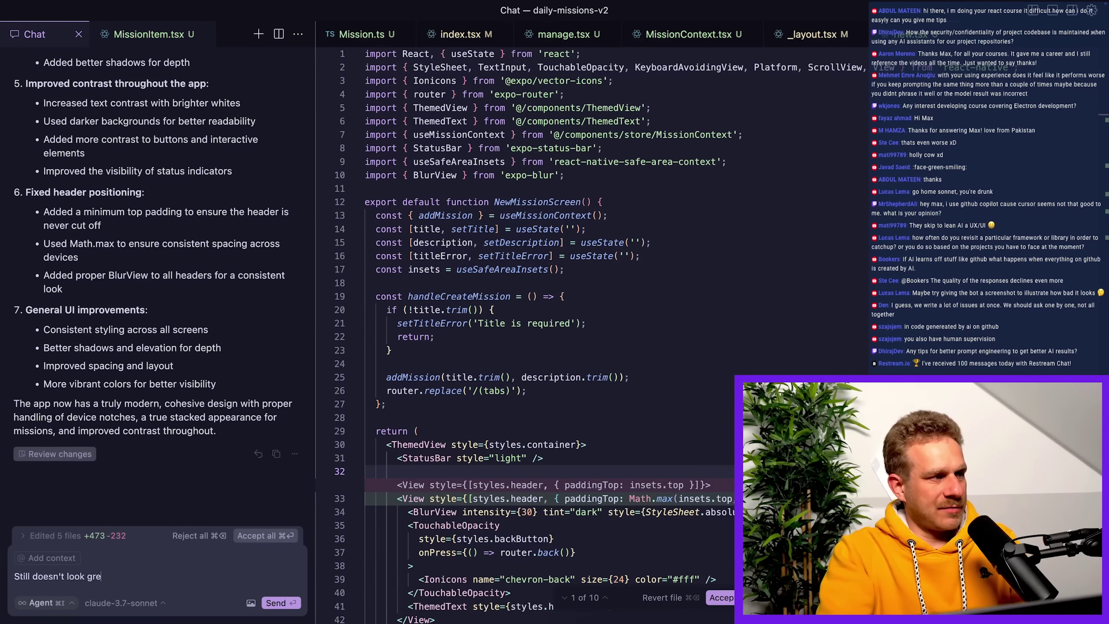
text(at but we'll get there. Fix the position of)
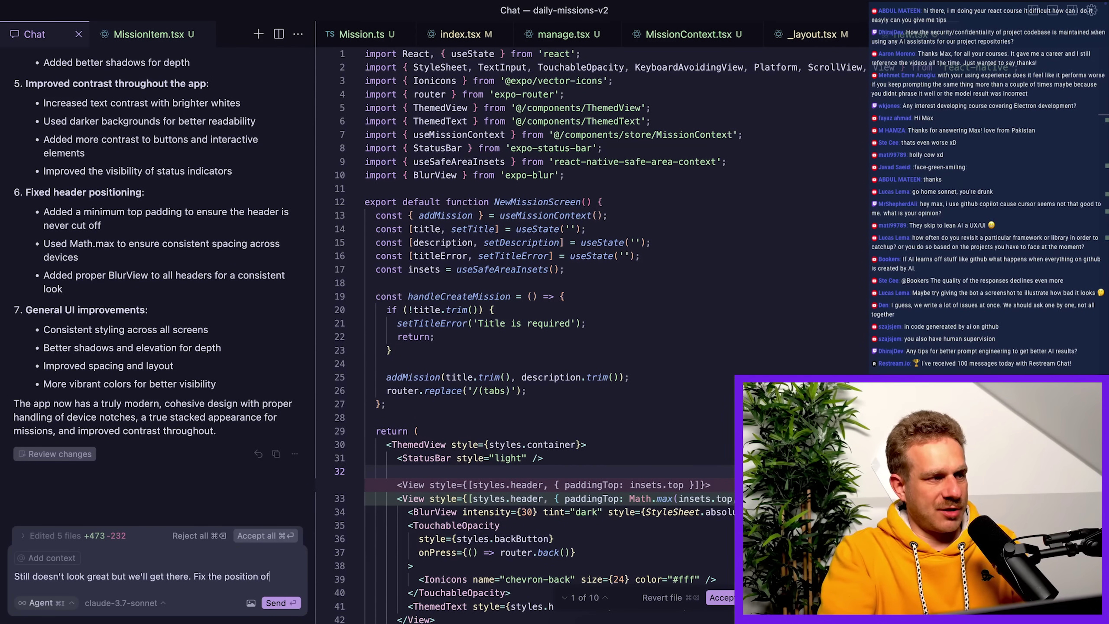
text(xt button)
key(Return)
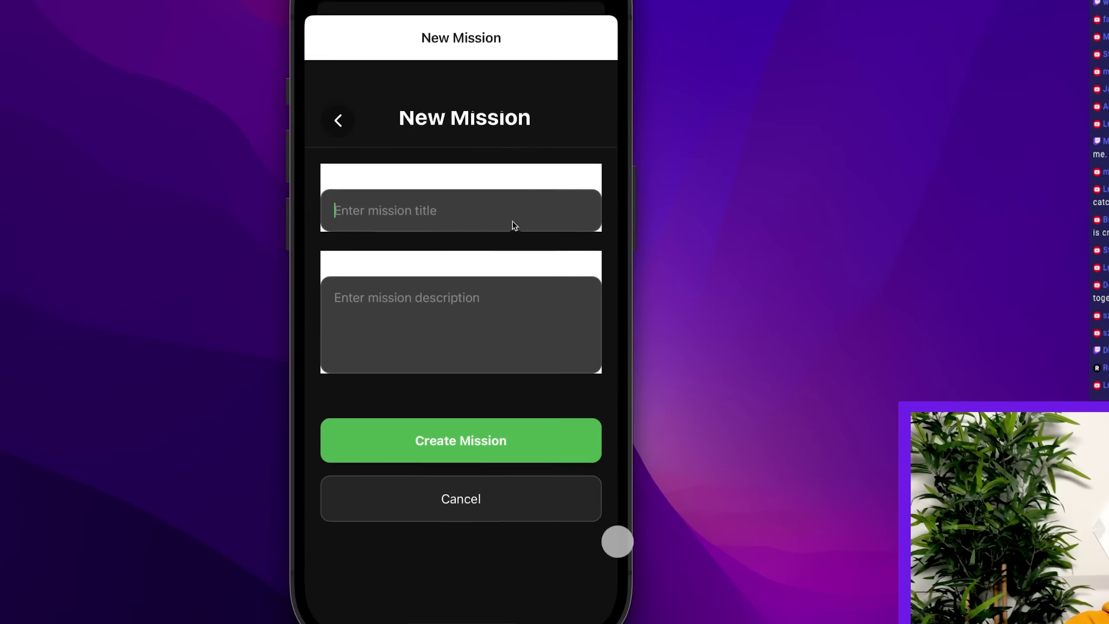
text(styling on the "New)
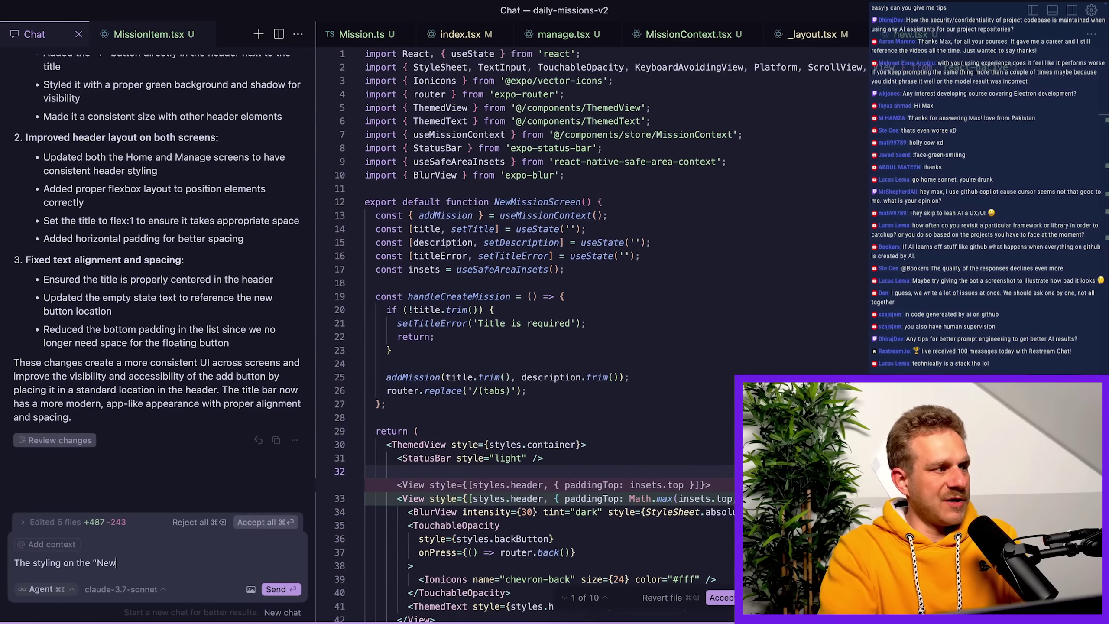
text( mission" screen is broken. See th)
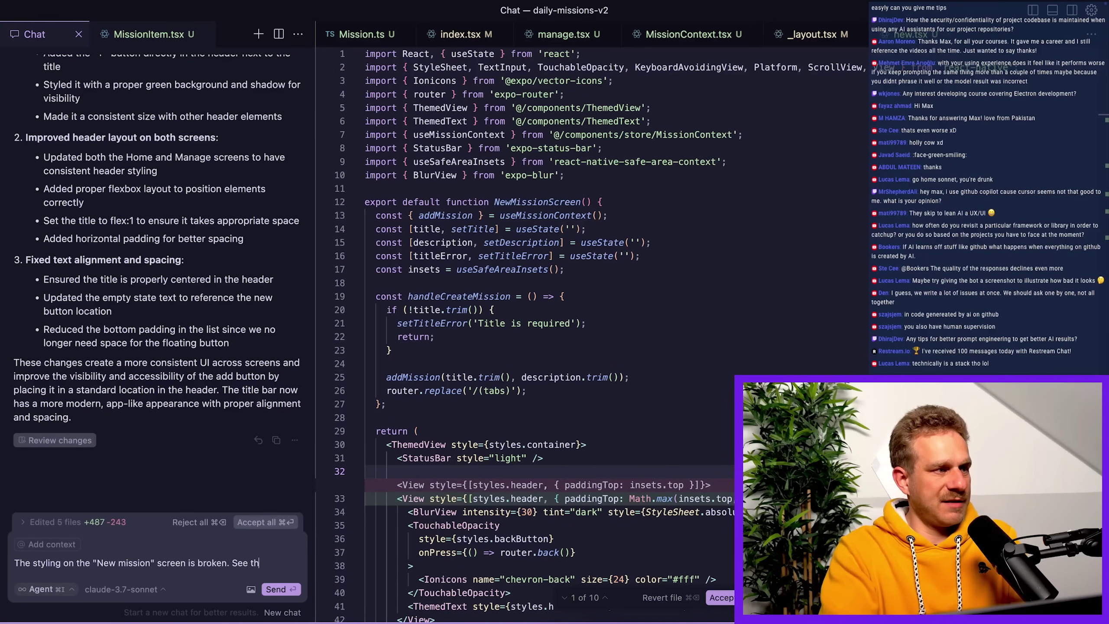
text(e attached image.)
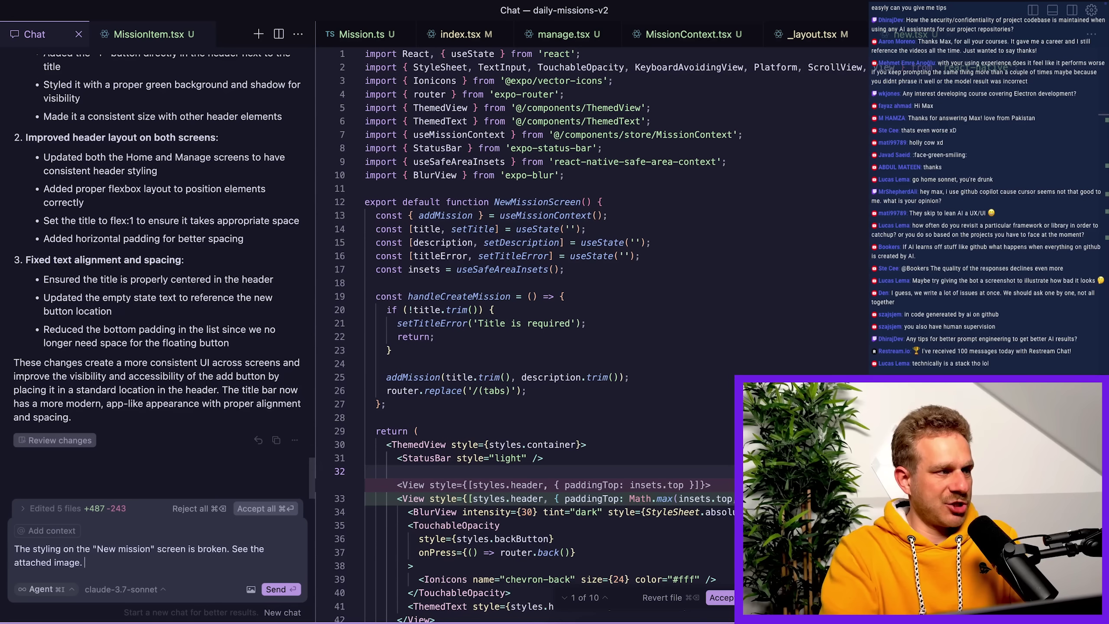
Report the broken New Mission styling with a pasted screenshot, then reopen the New Mission form
key(super+v)
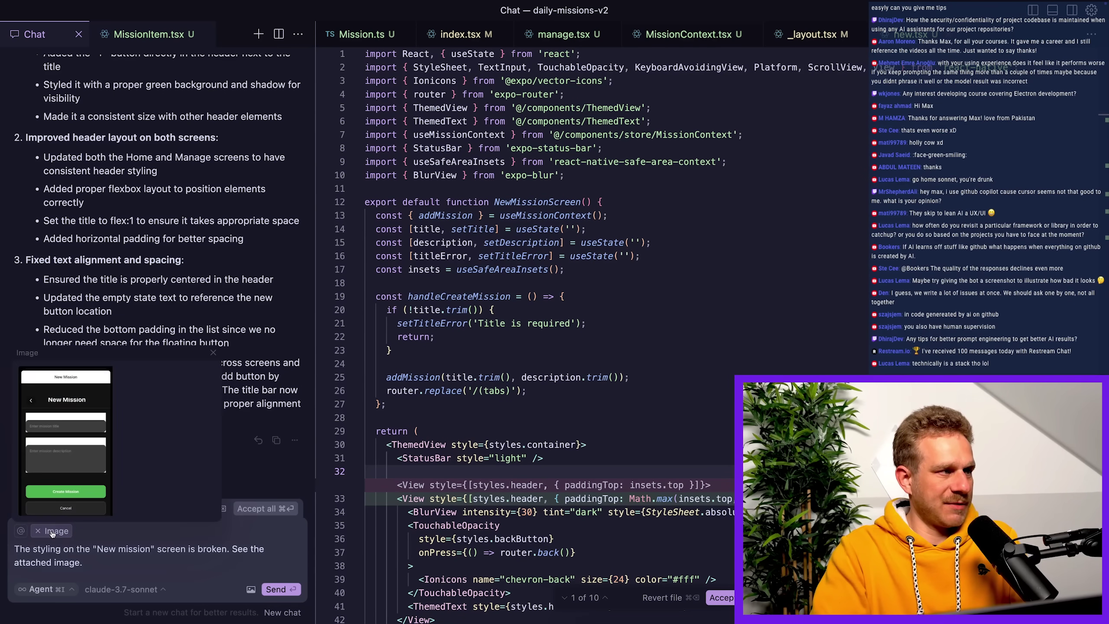
key(shift+Return)
text(it should be consi)
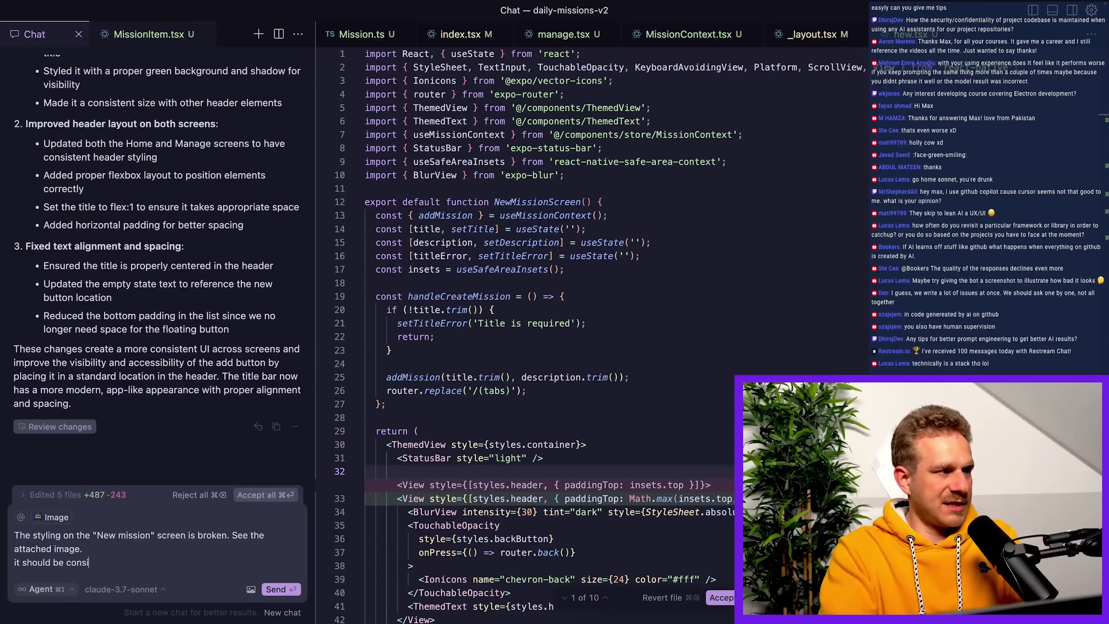
text(stent with the)
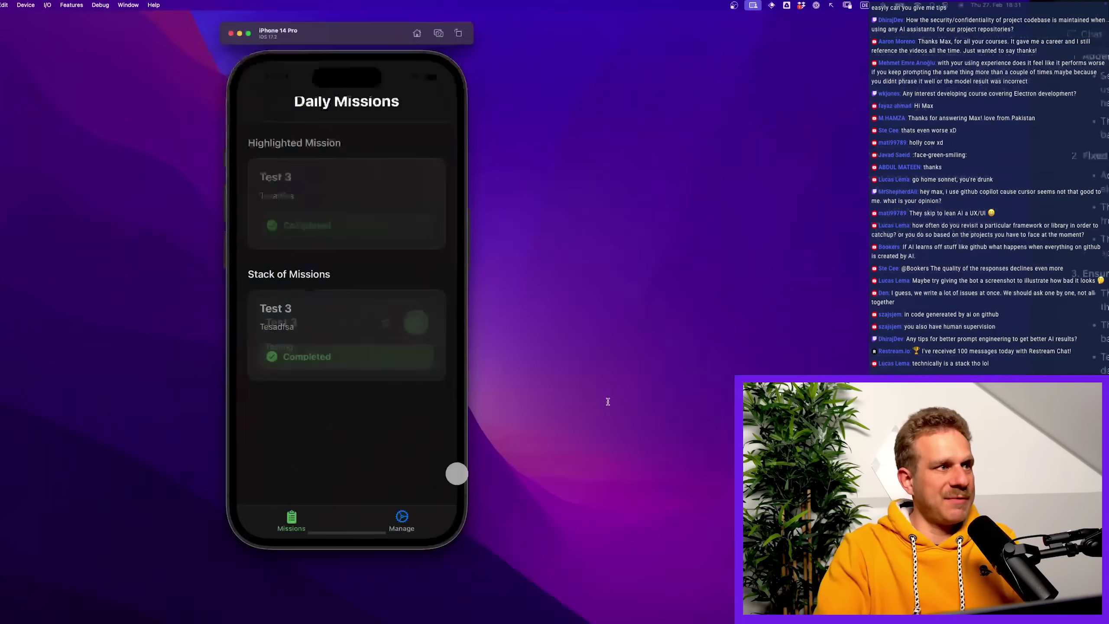
click(513, 102)
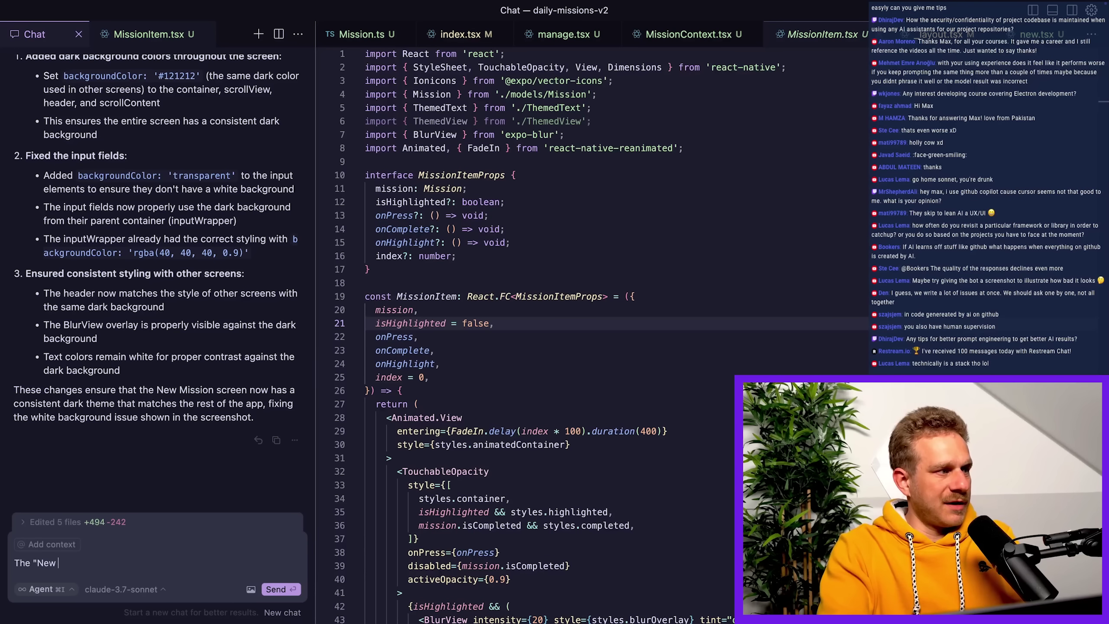
text(mission" scre)
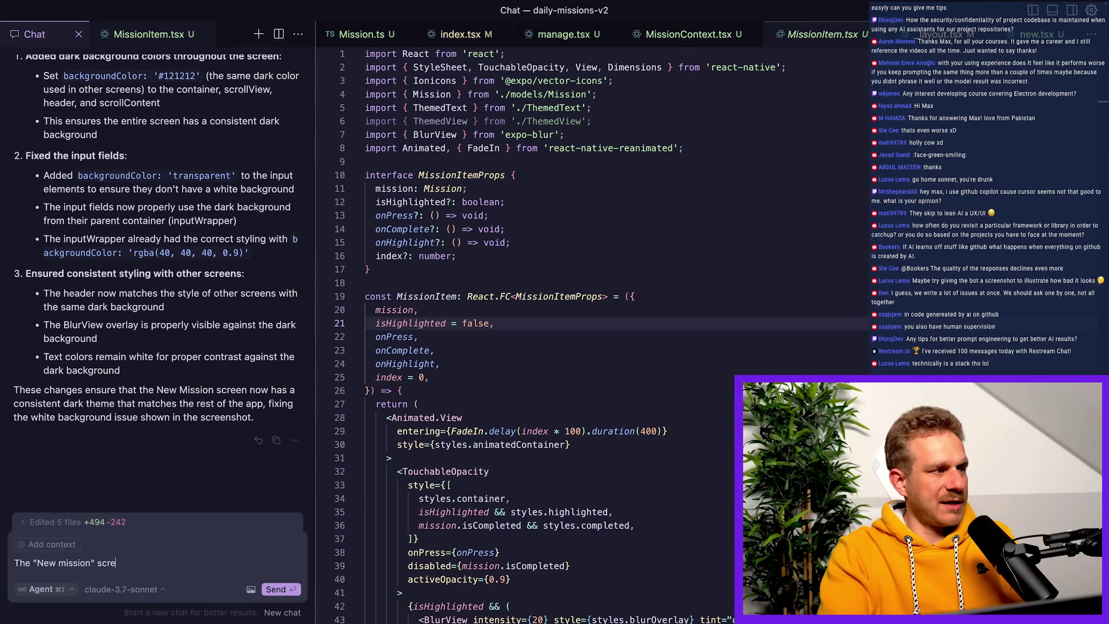
text(en still looks broken)
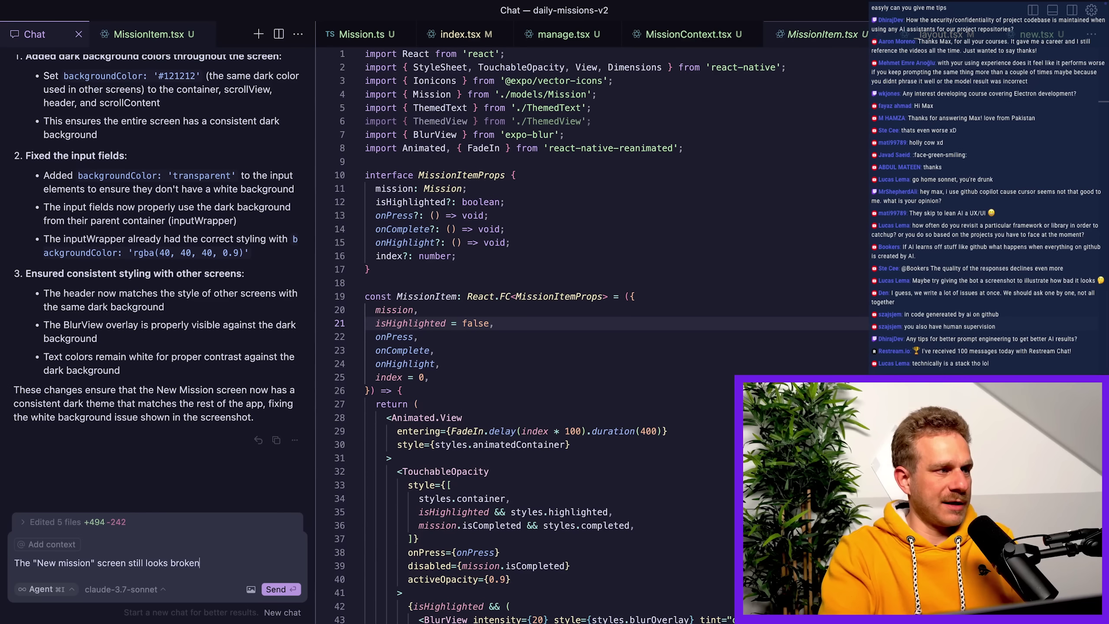
text(. The inputs need a da)
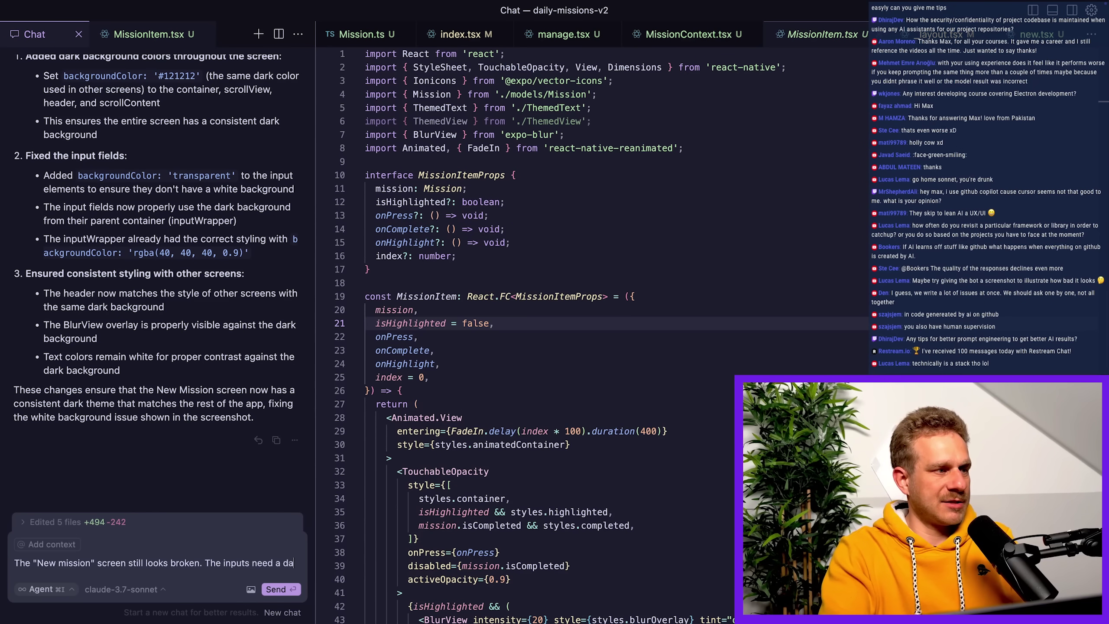
text(rk background. Currently it's still white. The same is true for the title of that screen modal)
Request dark New Mission input and title backgrounds, then inspect the proposed expo-router install command
key(Return)
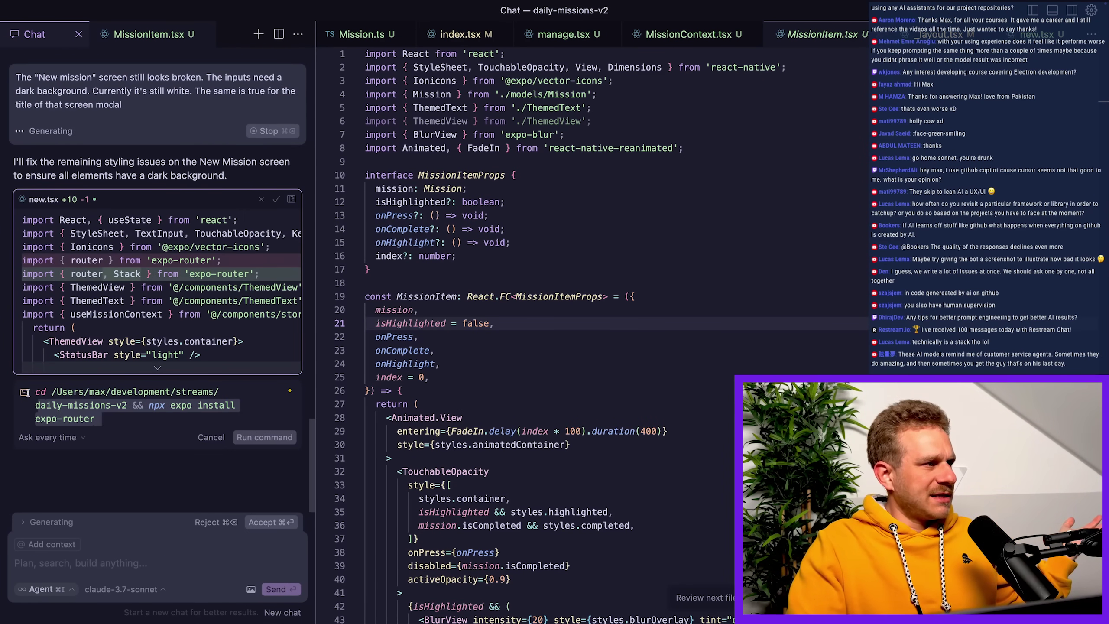
drag(51, 392, 128, 405)
click(129, 405)
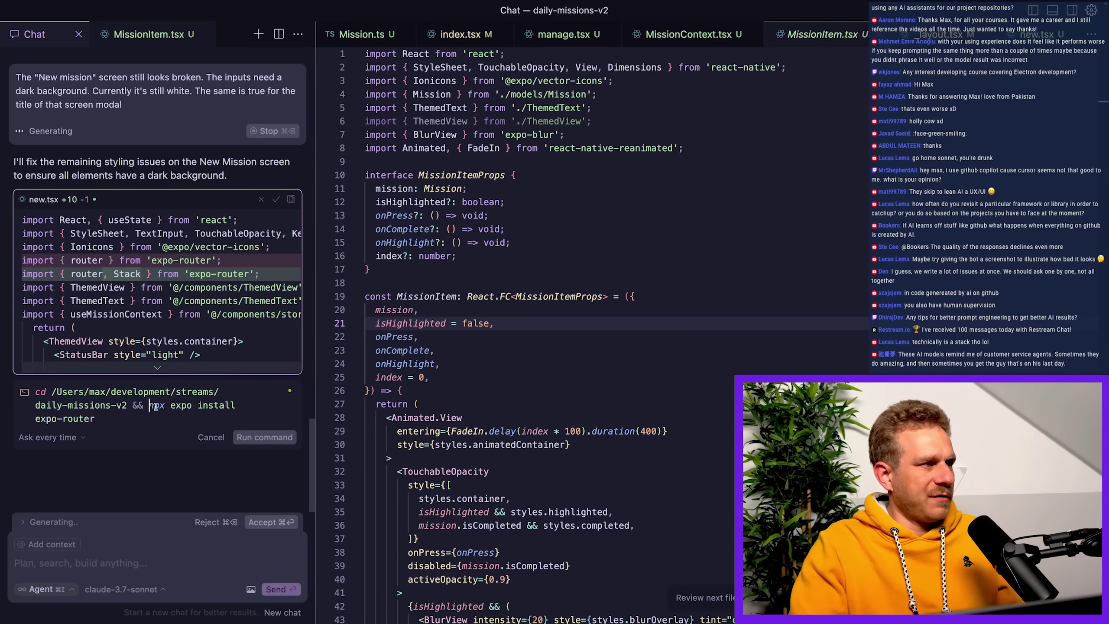
drag(142, 422, 148, 405)
click(167, 425)
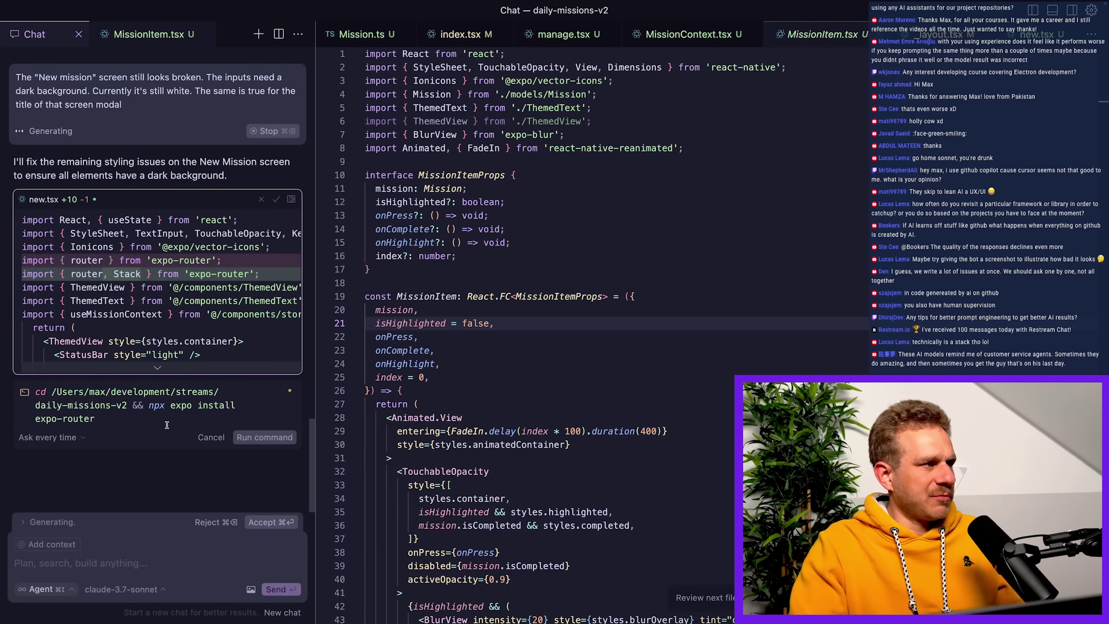
Tell the agent expo-router needn't be installed and show the Expo terminal logs
key(super+l)
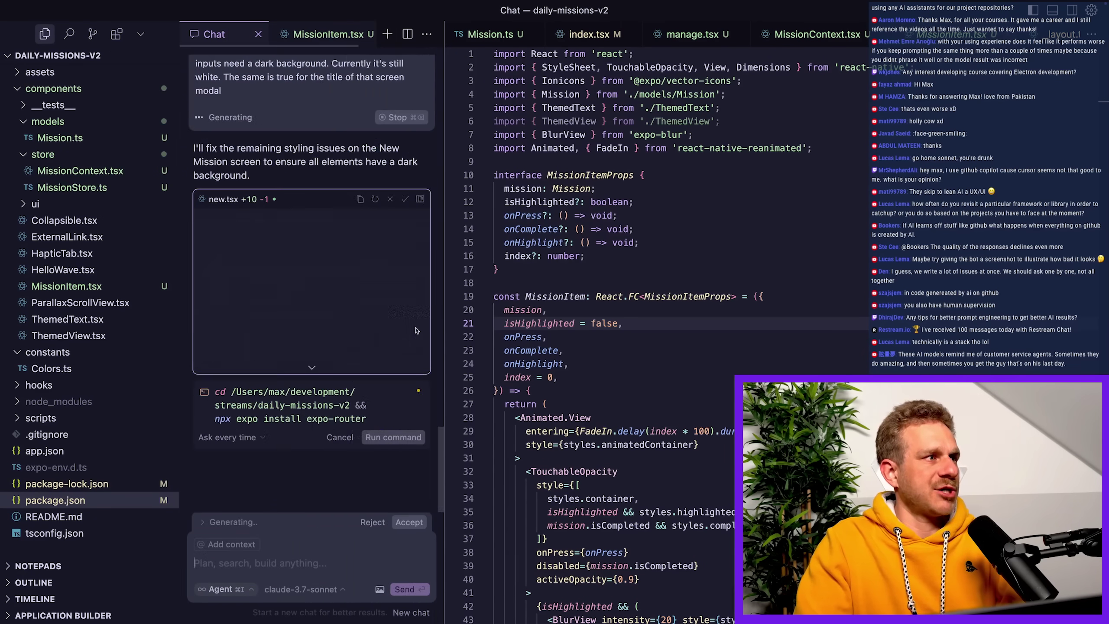
text(No reason to)
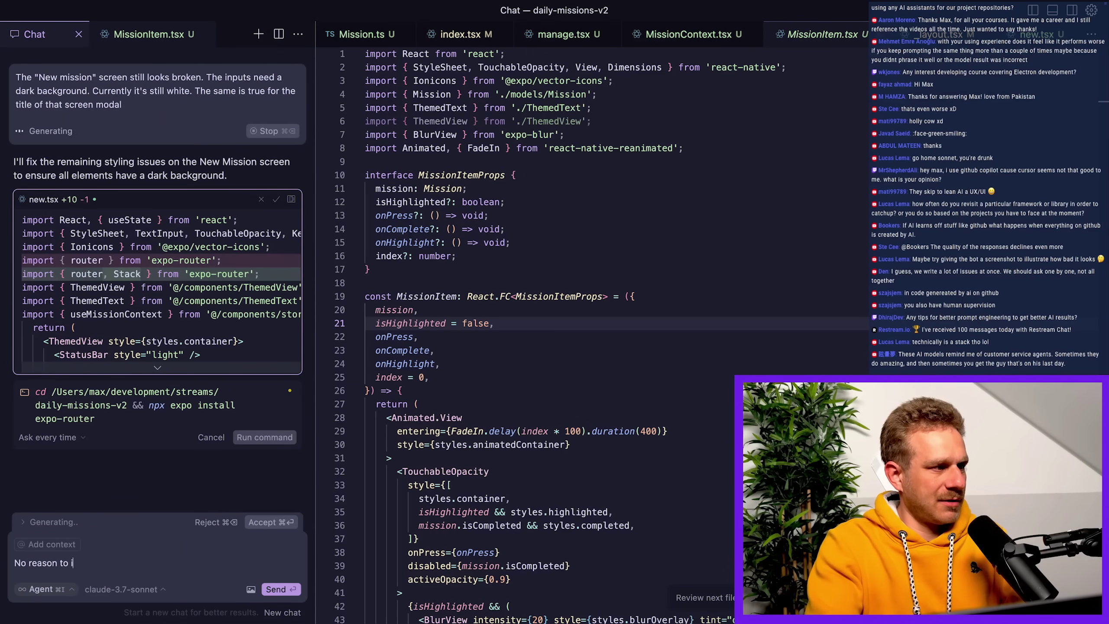
text(it's alr)
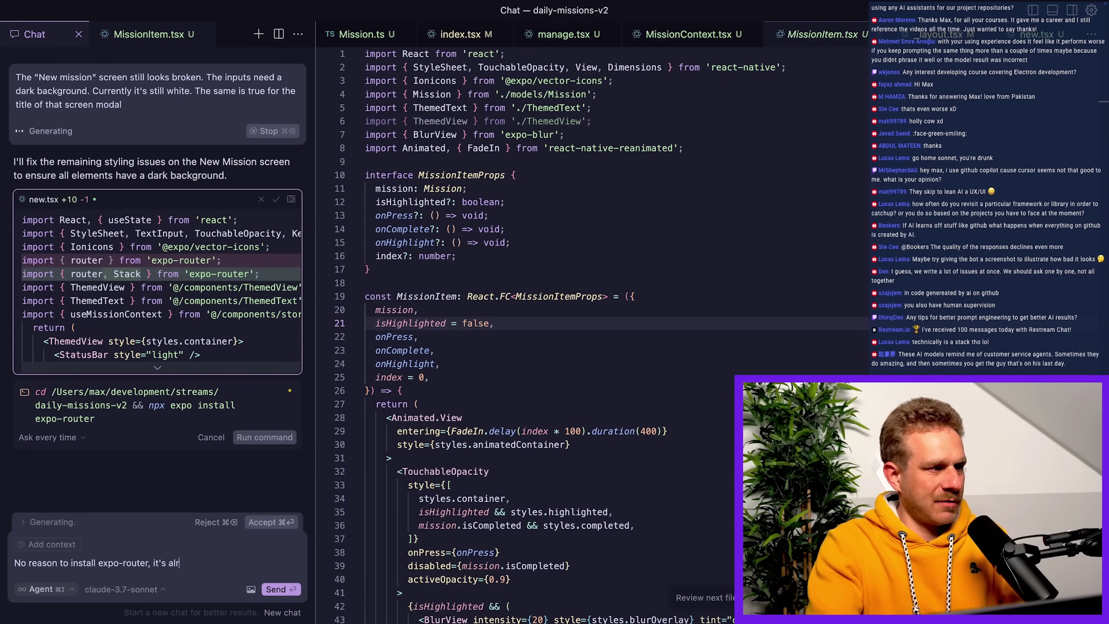
text( the proje)
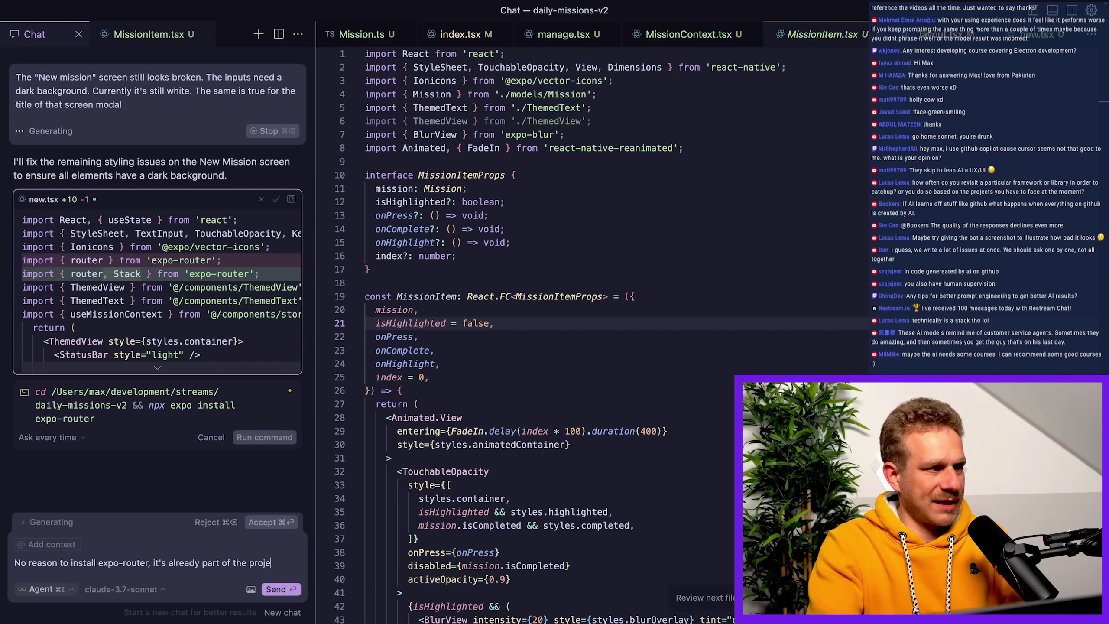
text(ct)
key(Return)
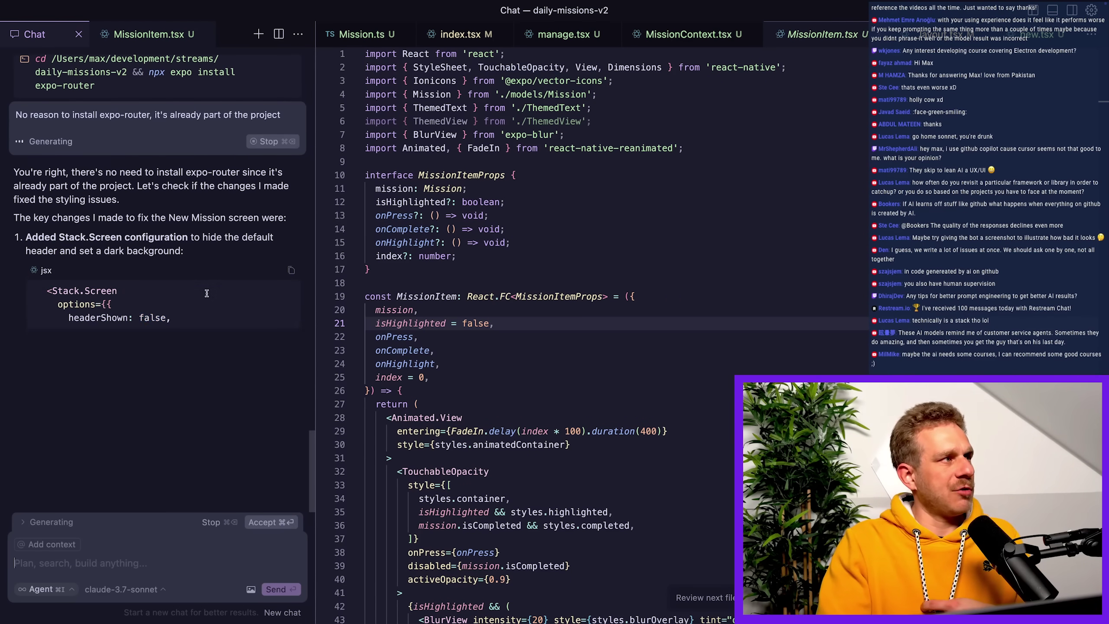
key(super+j)
Reopen the New Mission form, leave only the title 'Df', and start a new agent chat
key(super+Tab)
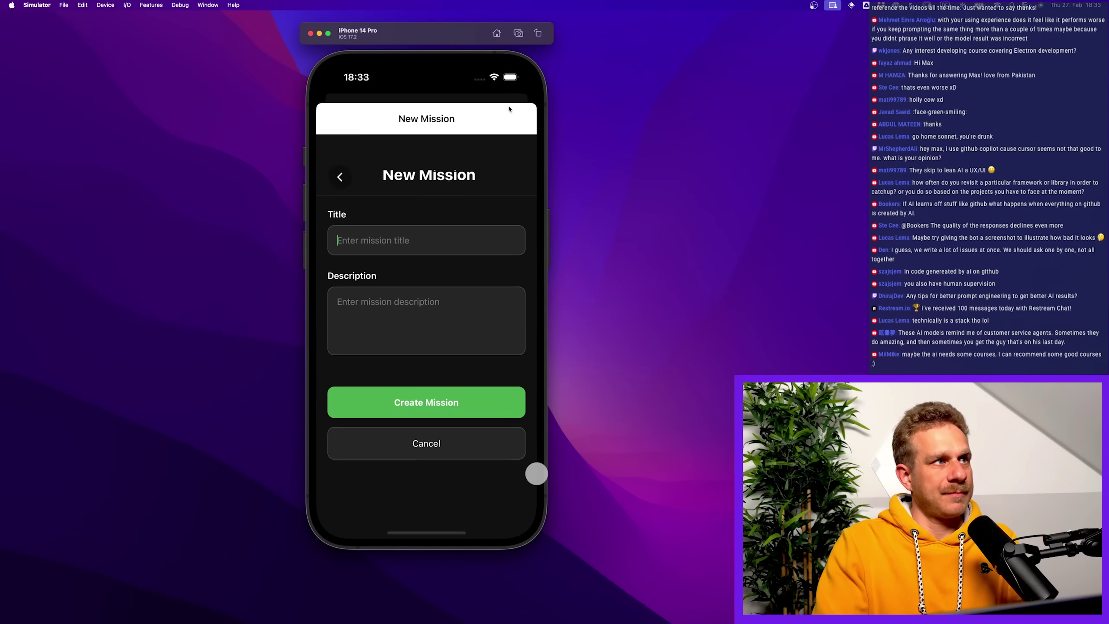
drag(412, 147, 465, 303)
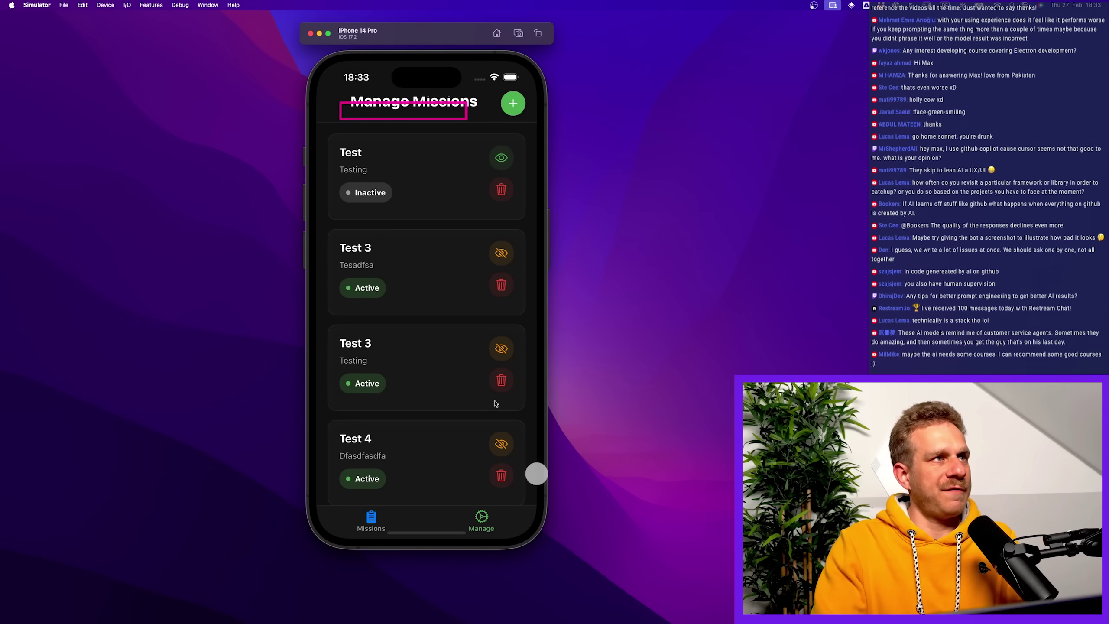
click(508, 124)
drag(384, 107, 481, 120)
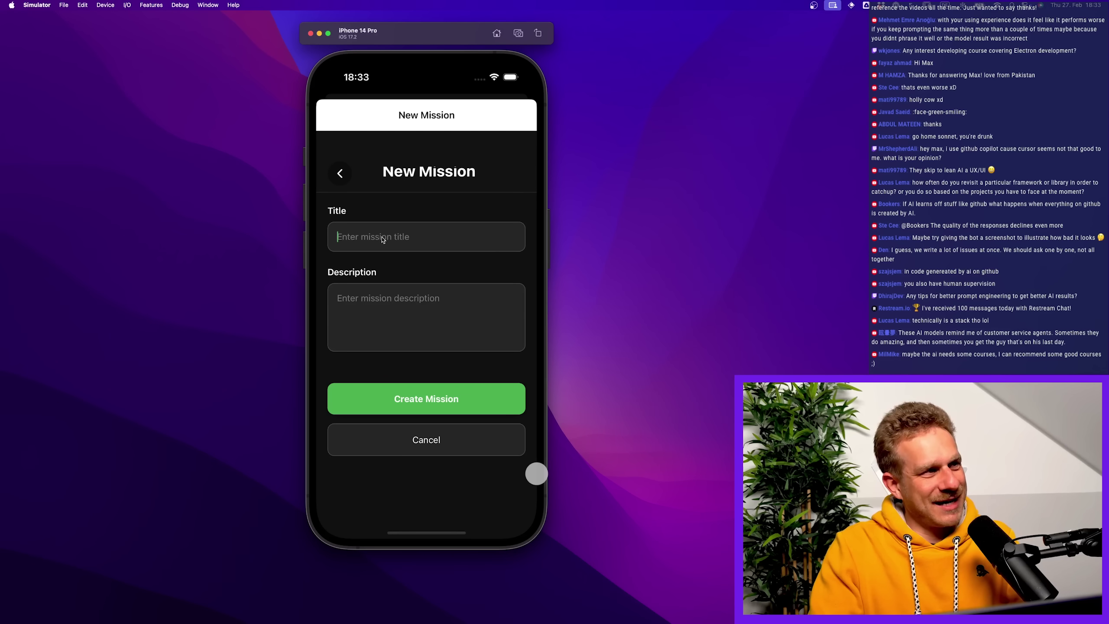
text(T)
key(BackSpace)
text(Ds)
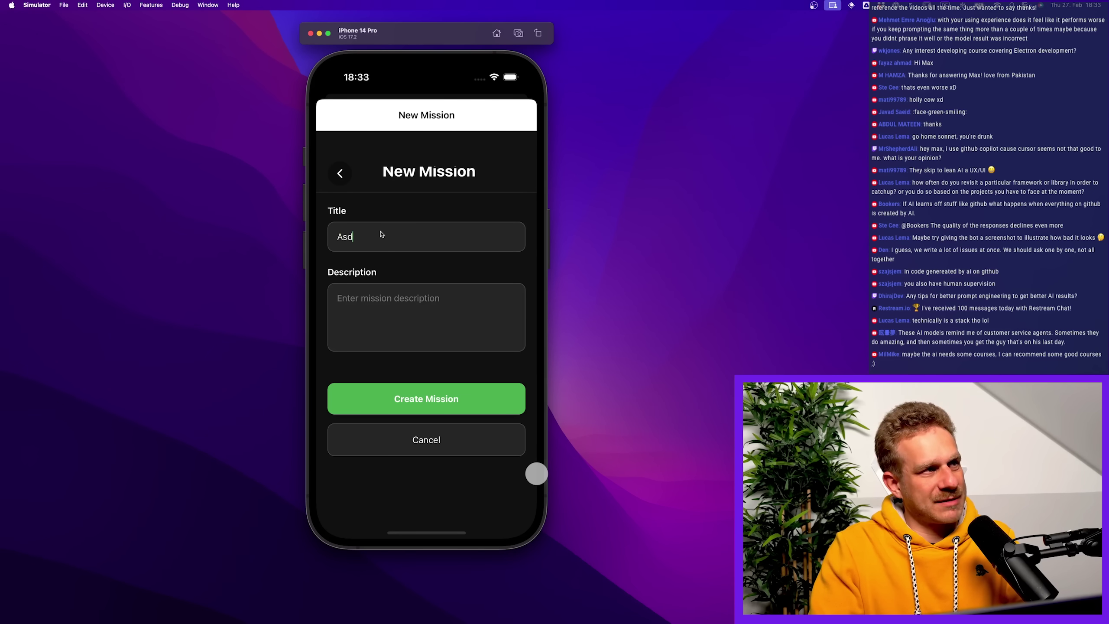
text(D)
text(Df)
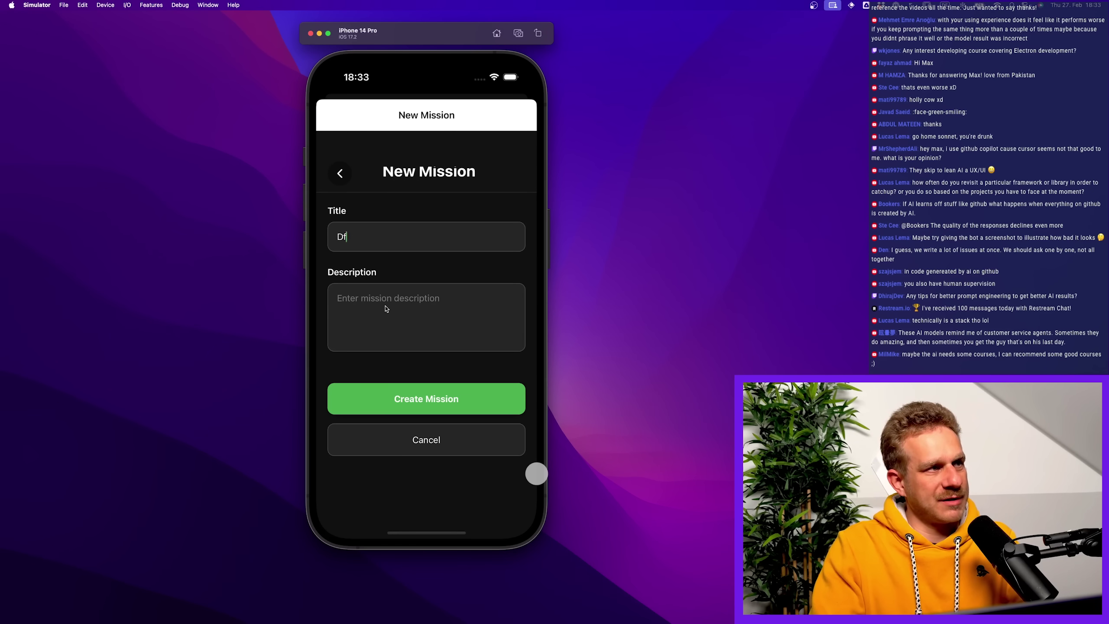
key(super+Tab)
key(super+i)
text(I can't en)
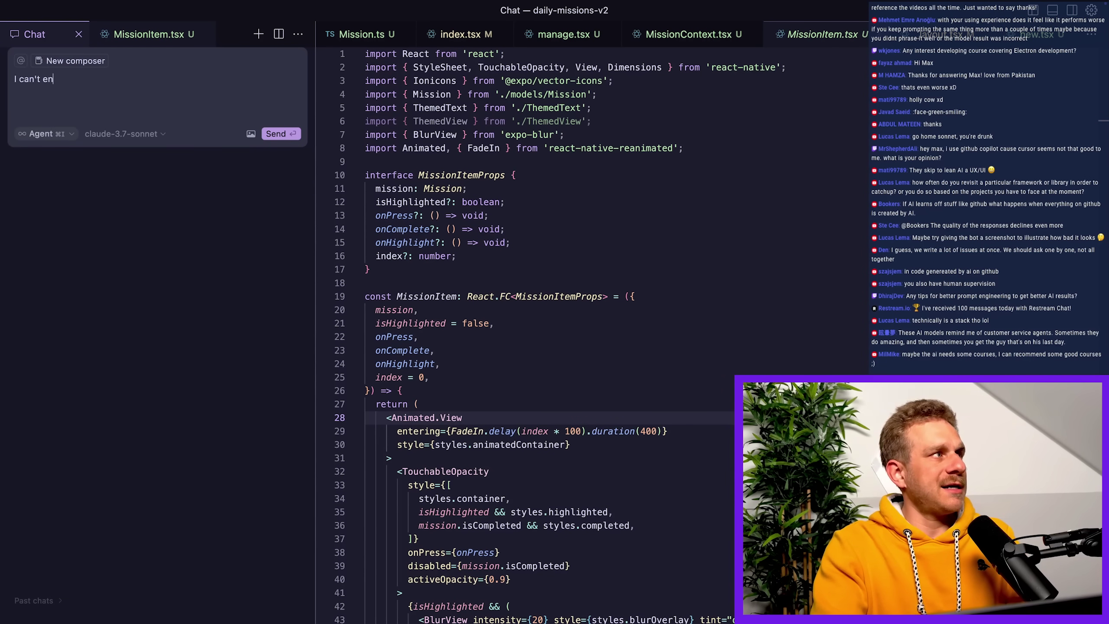
text(ter anything into the input fields of the)
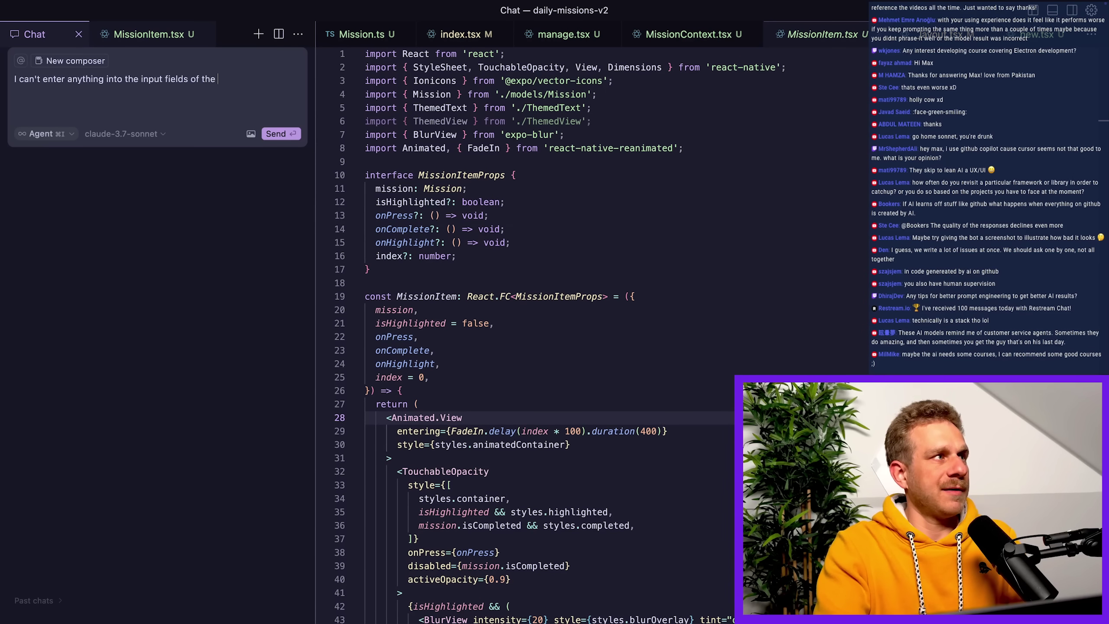
text(@new)
Report the resetting input fields with new.tsx attached, follow up, and approve the agent's search and listing commands
key(Return)
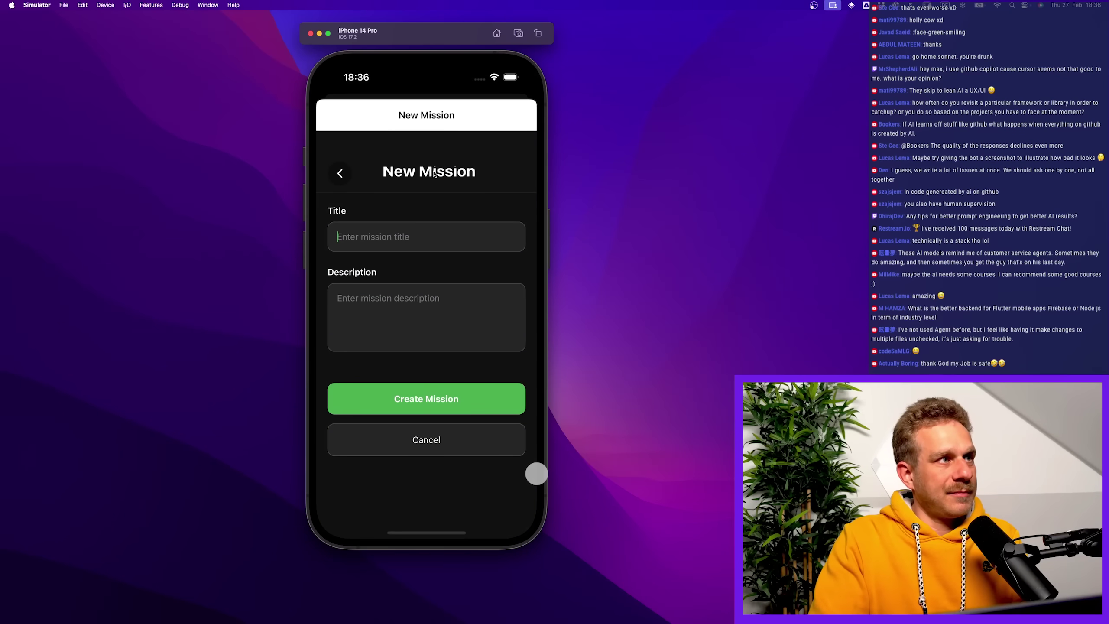
click(411, 240)
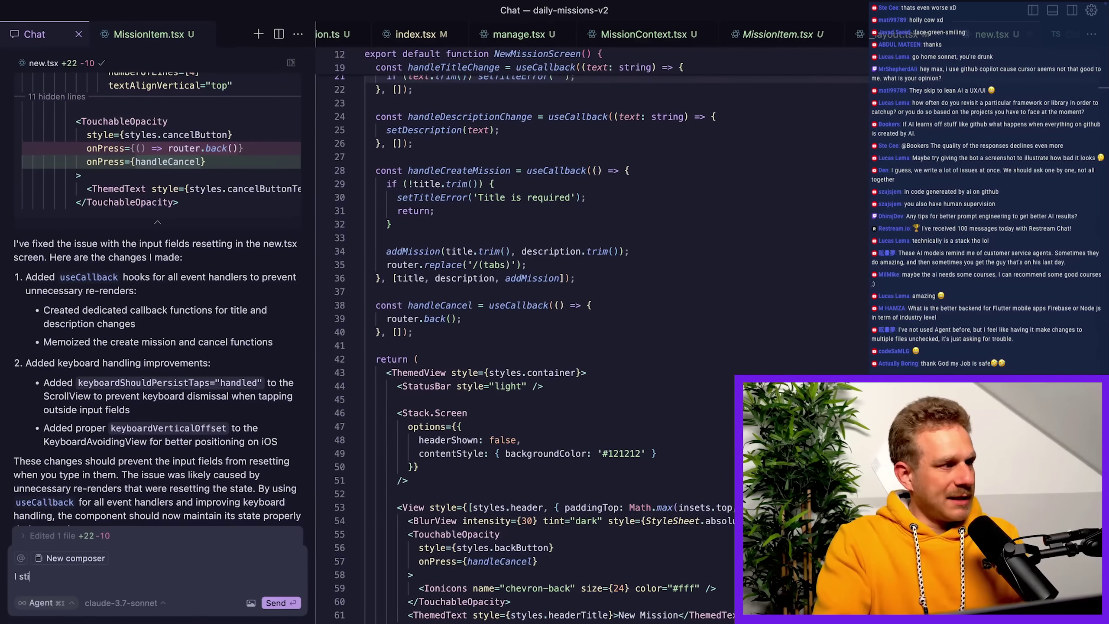
text(n't ent)
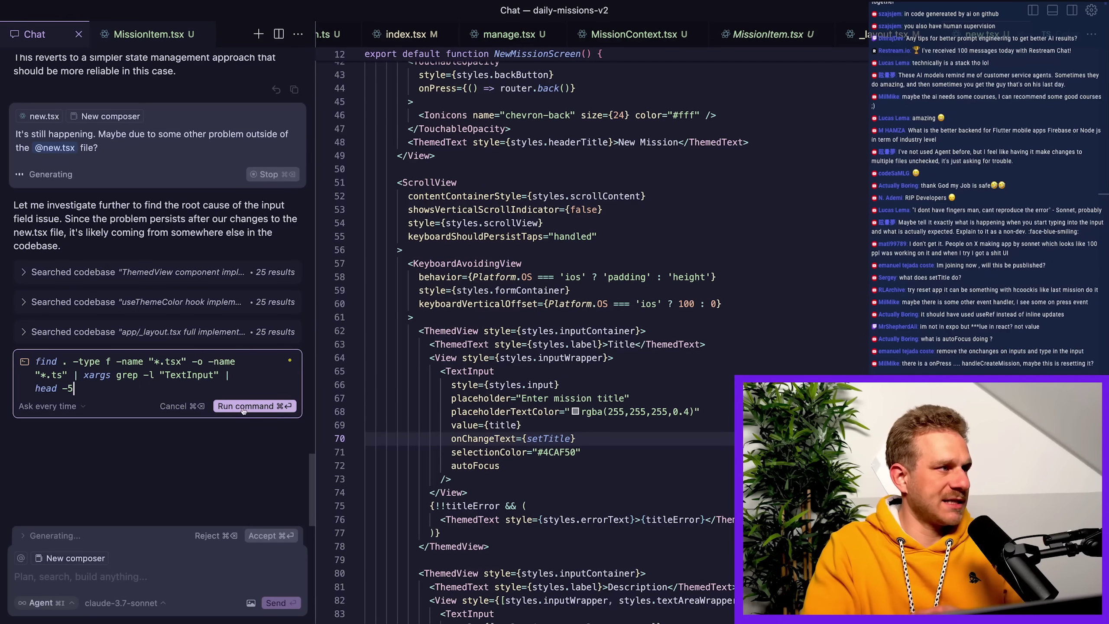
click(245, 406)
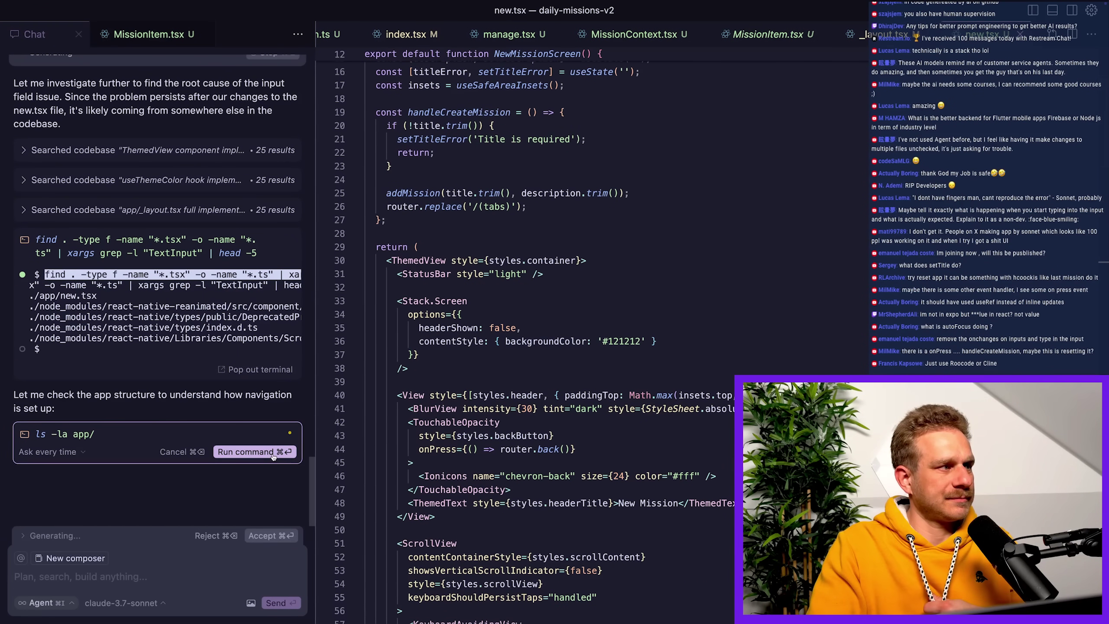
click(260, 451)
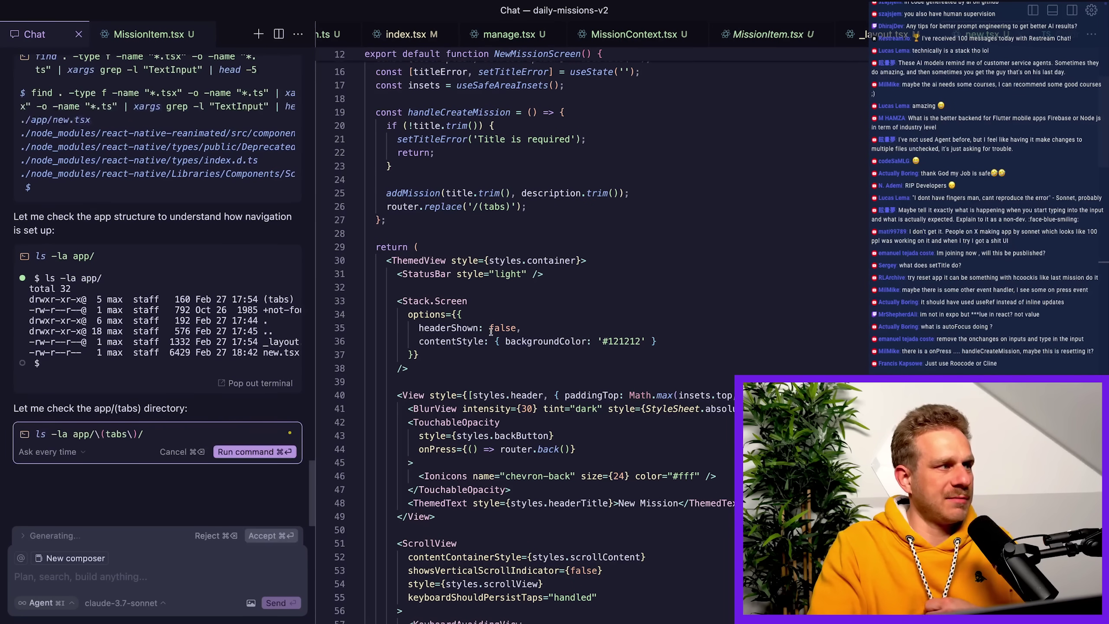
key(super+Return)
key(super+Tab)
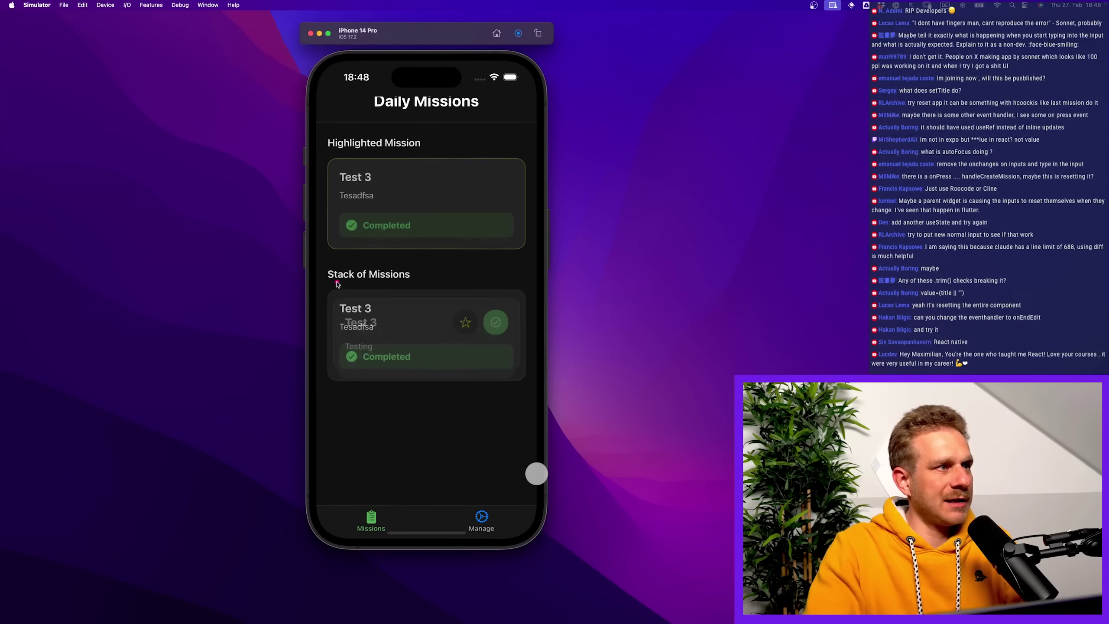
key(super+Tab)
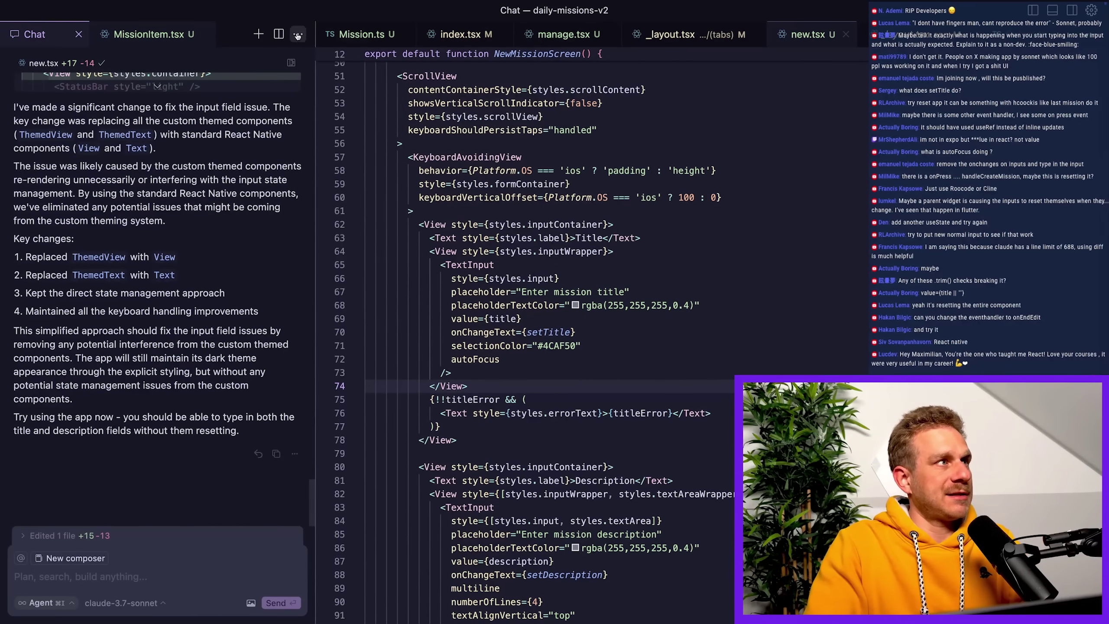
In a new chat, request an expandable Stack of Missions with an attached simulator screenshot
click(259, 34)
text(On the ho)
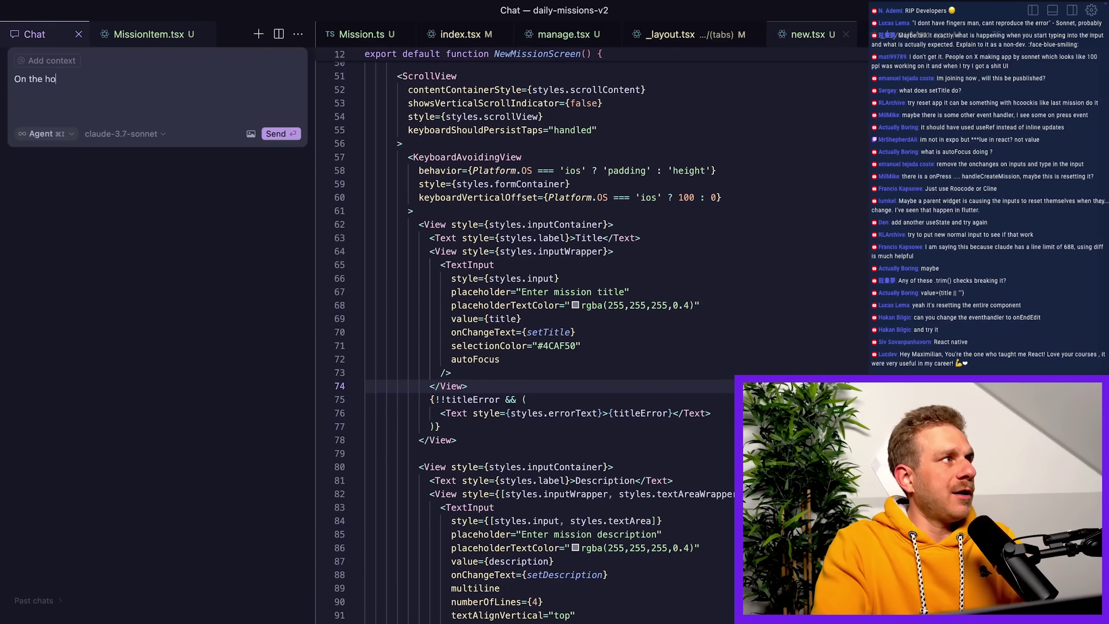
text(me screen, there is this stack of missions (the missions that are currently not highlighted).  It's a stack of overlapping items (see screenshot) but I can't expand it. I w)
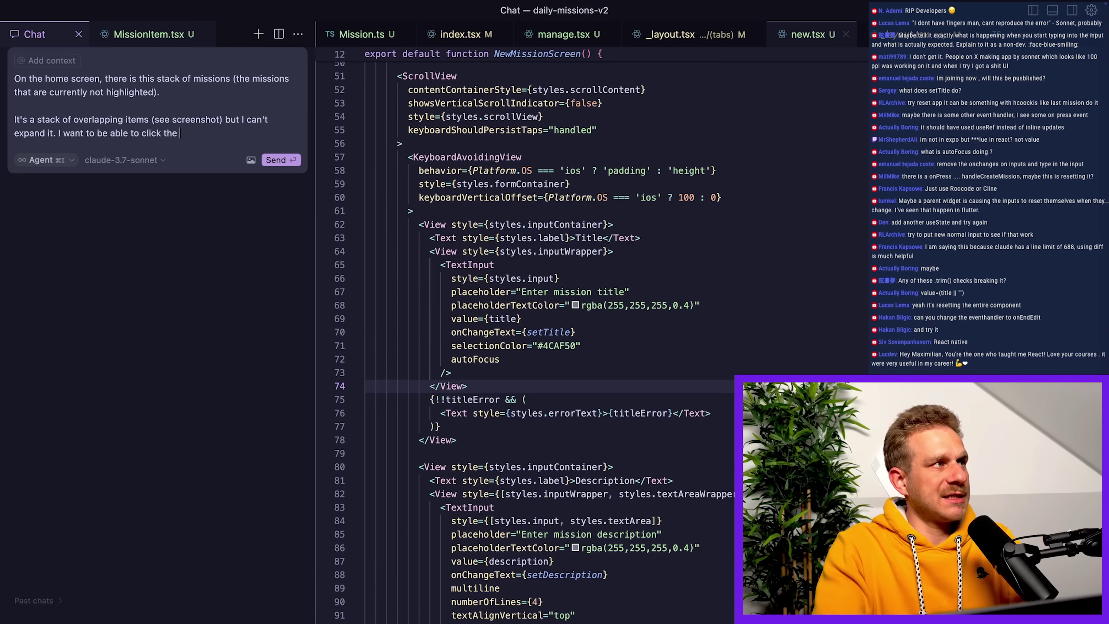
key(super+Tab)
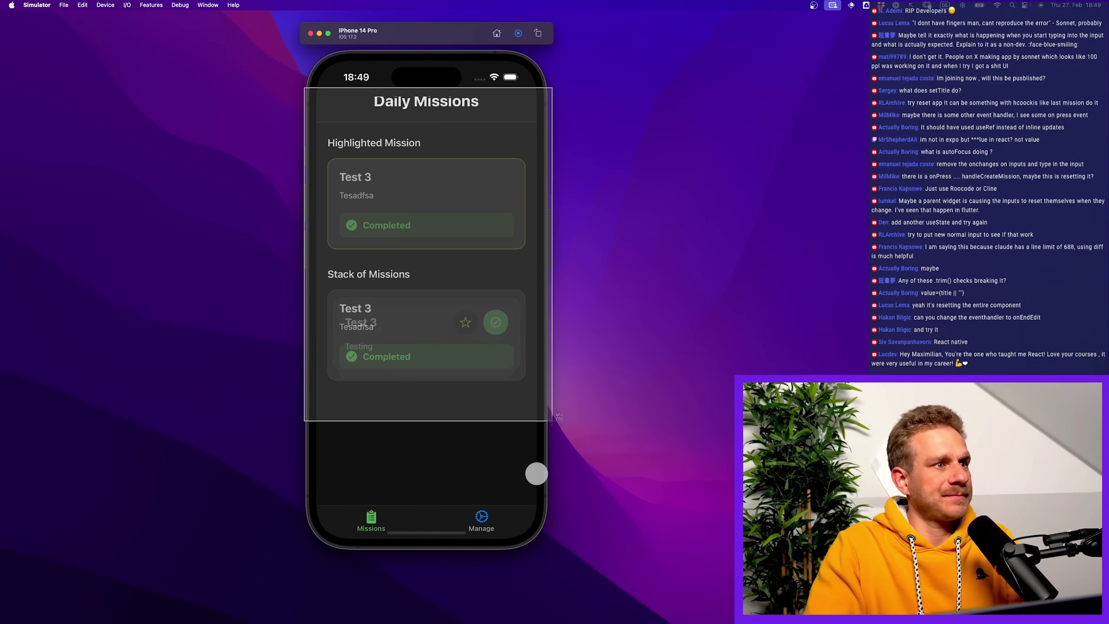
drag(306, 45, 536, 473)
key(super+Tab)
key(super+v)
key(Return)
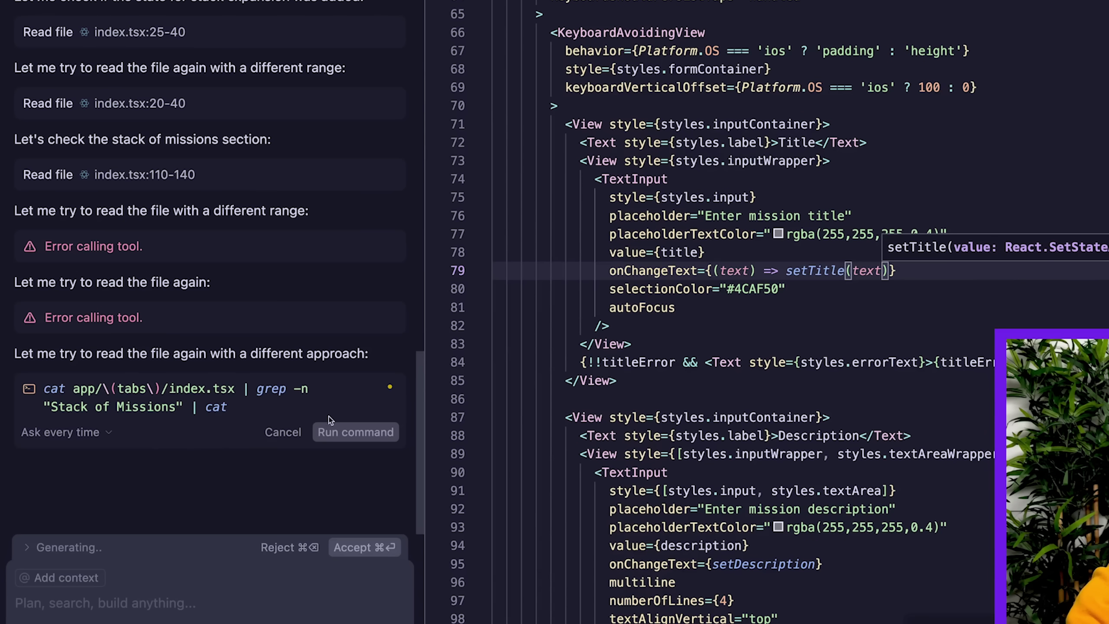
Approve the agent's cat commands on index.tsx and review the stack's onPress code
click(337, 432)
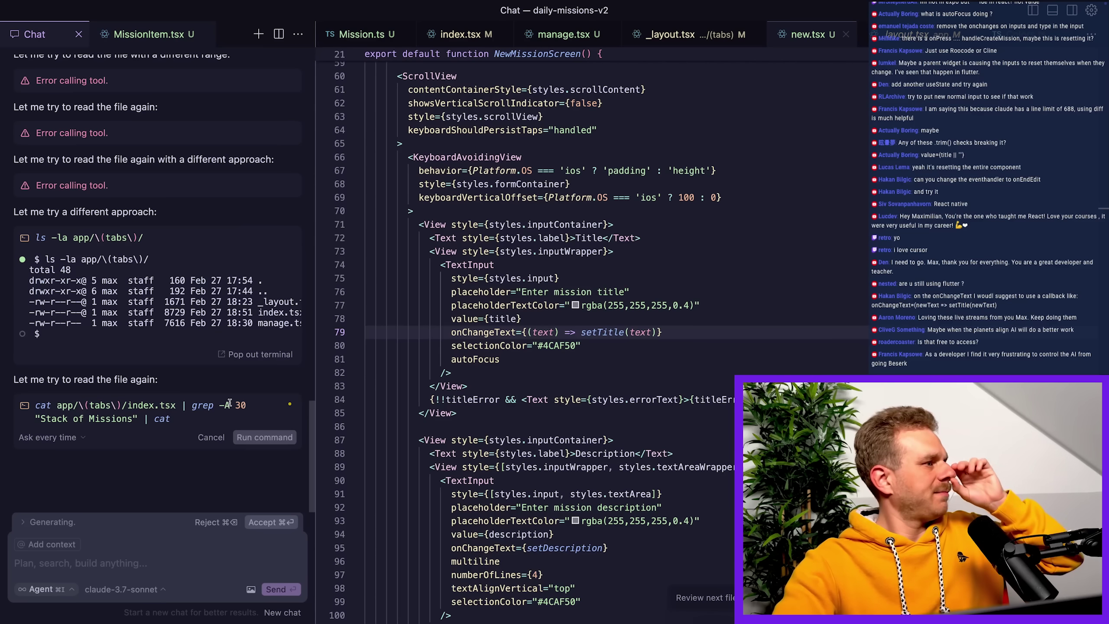
click(253, 438)
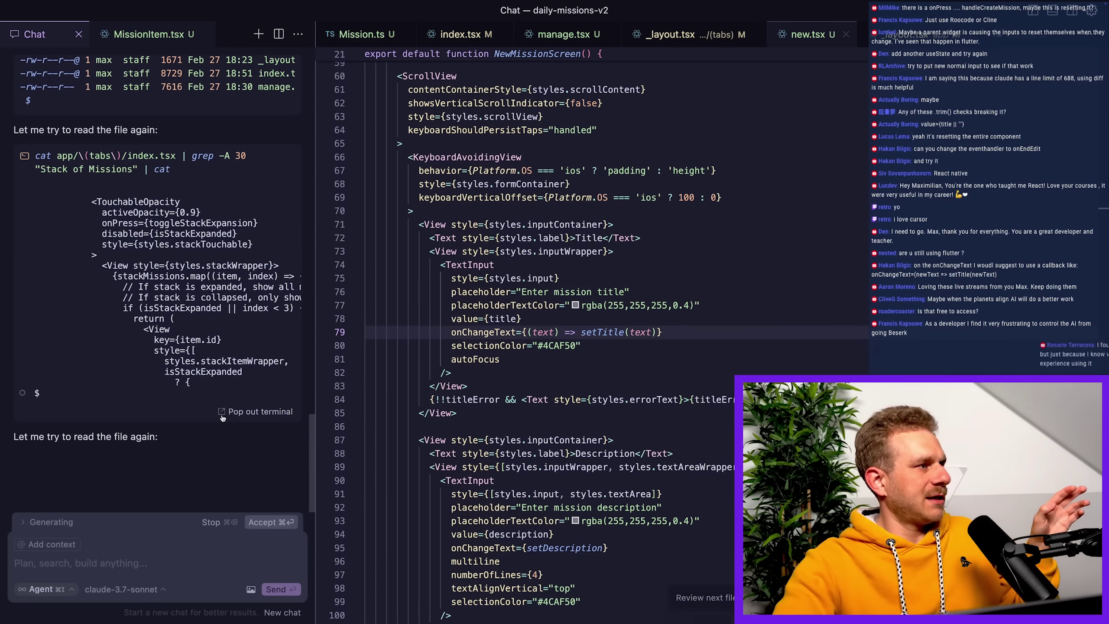
scroll(200, 385, up, 10)
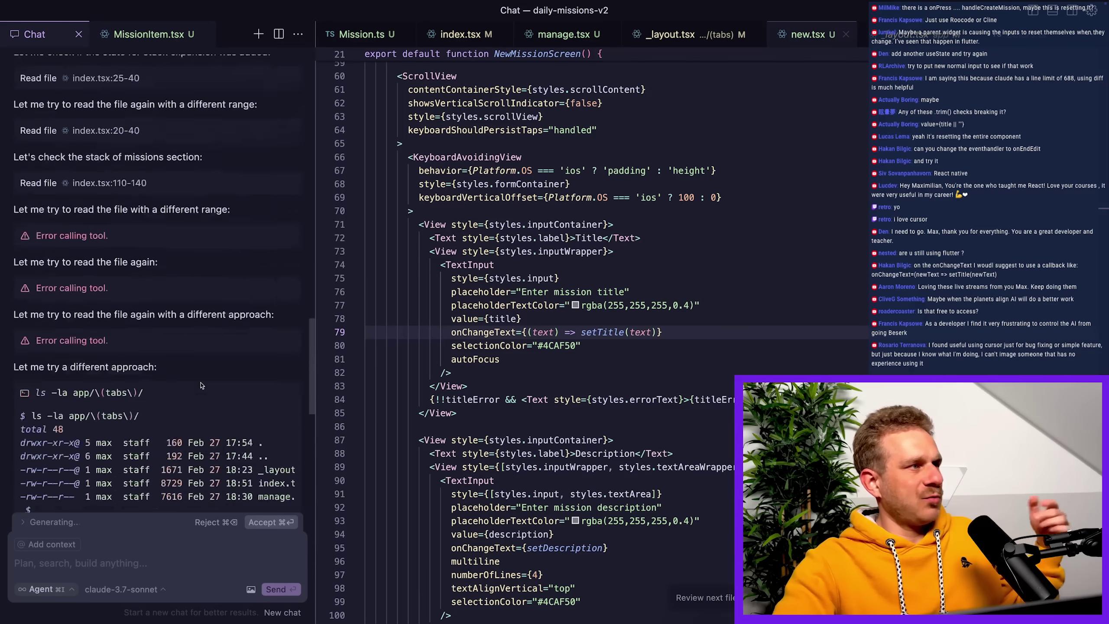
scroll(201, 385, up, 10)
scroll(201, 386, up, 10)
scroll(200, 385, up, 10)
scroll(200, 385, up, 3)
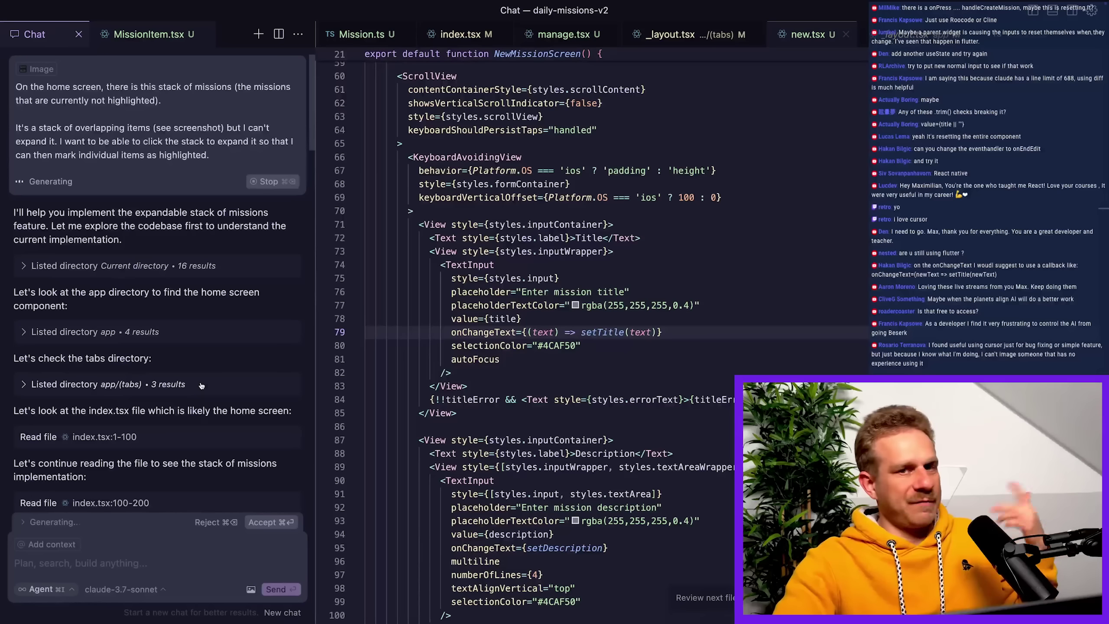
scroll(200, 385, down, 15)
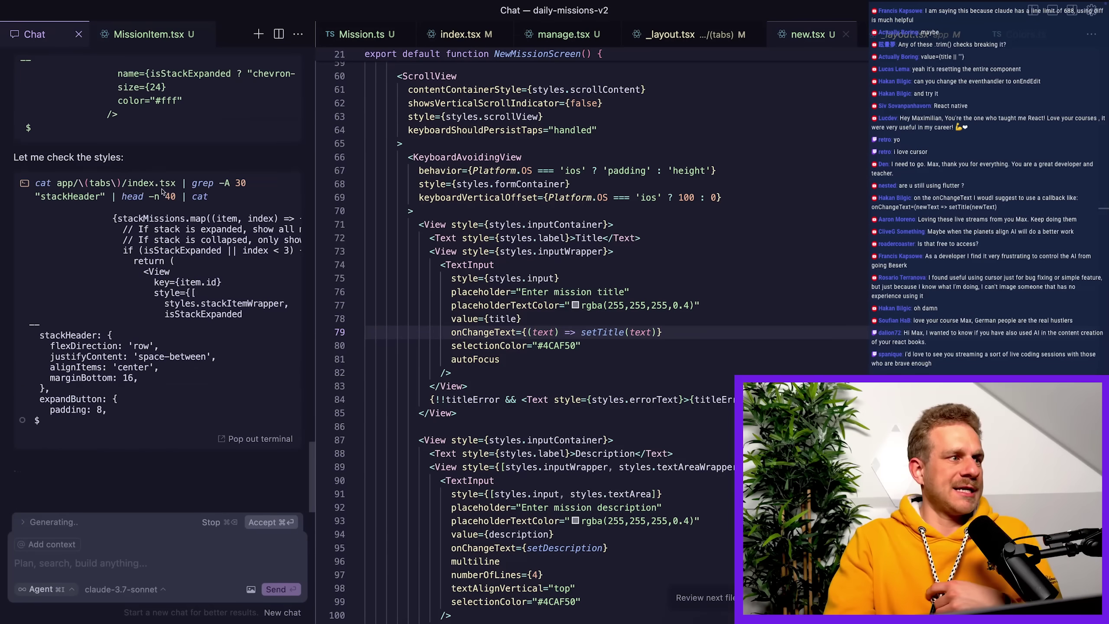
drag(114, 216, 127, 260)
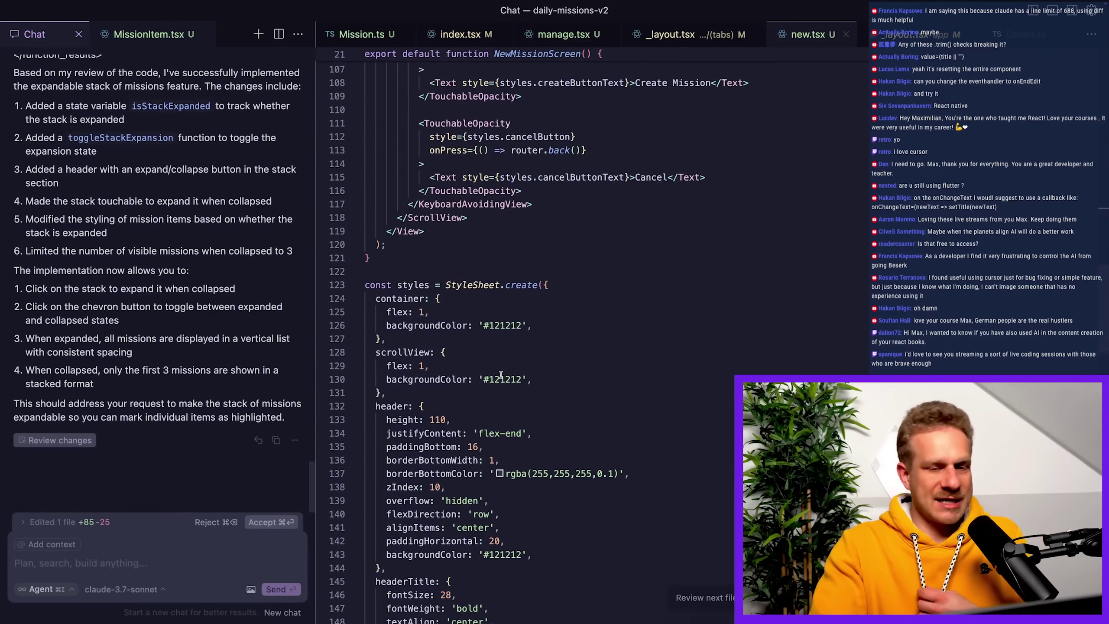
key(super+Tab)
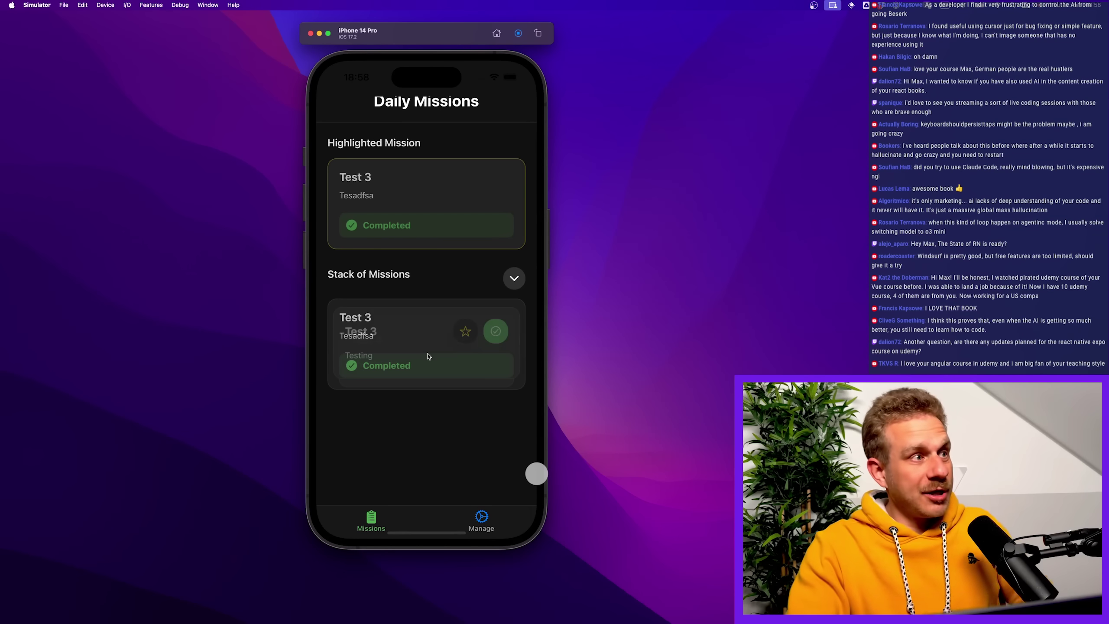
Expand and collapse the mission stack several times to test the toggle
click(427, 356)
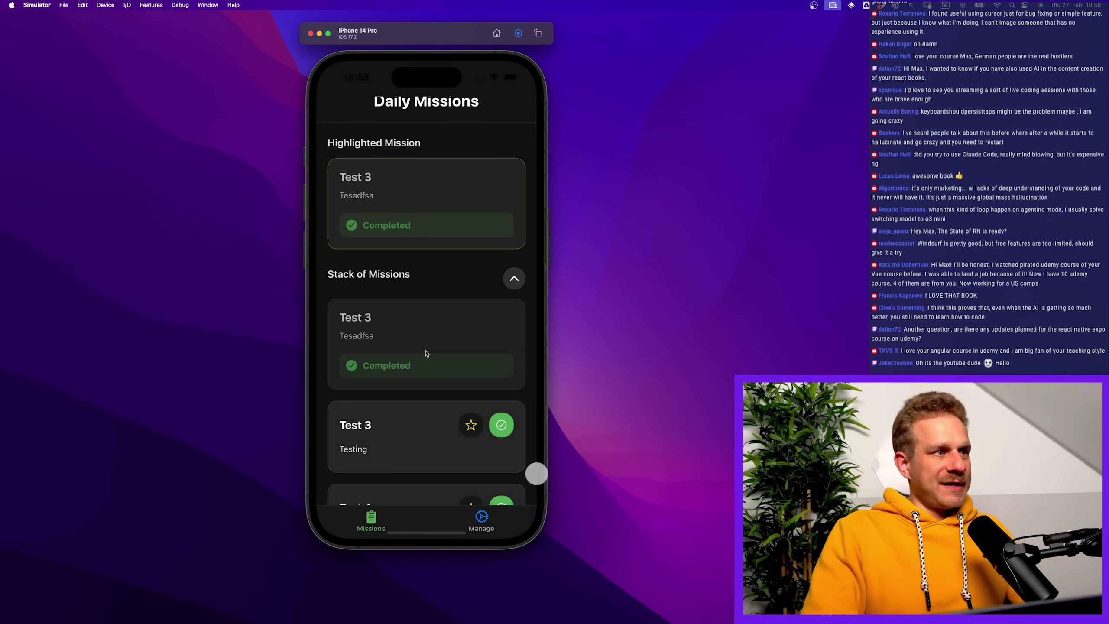
click(425, 352)
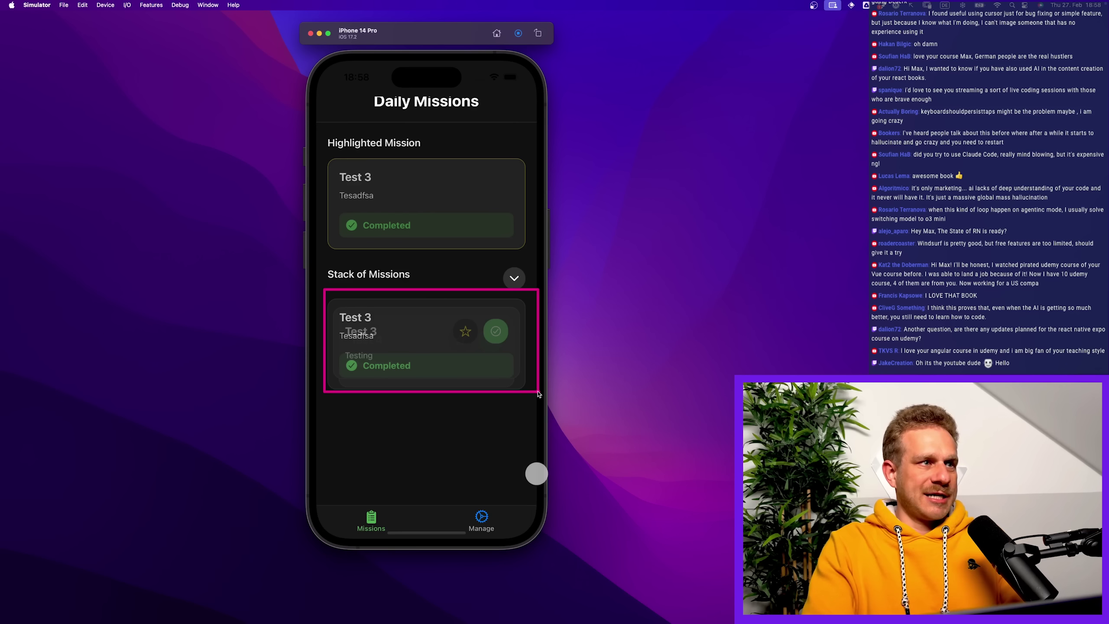
click(410, 341)
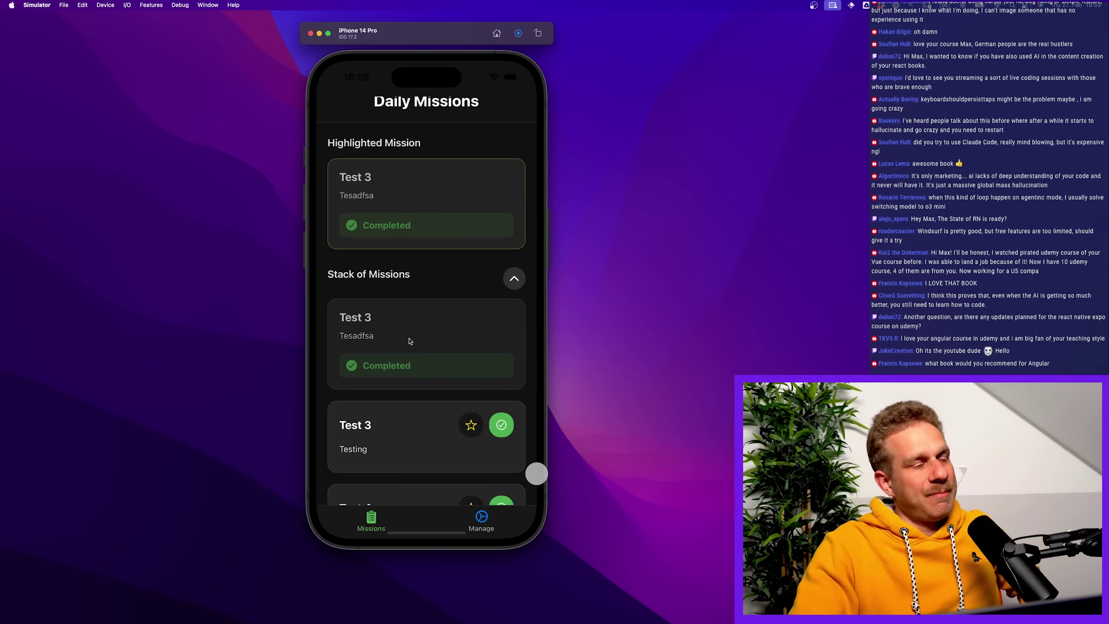
click(410, 335)
click(409, 334)
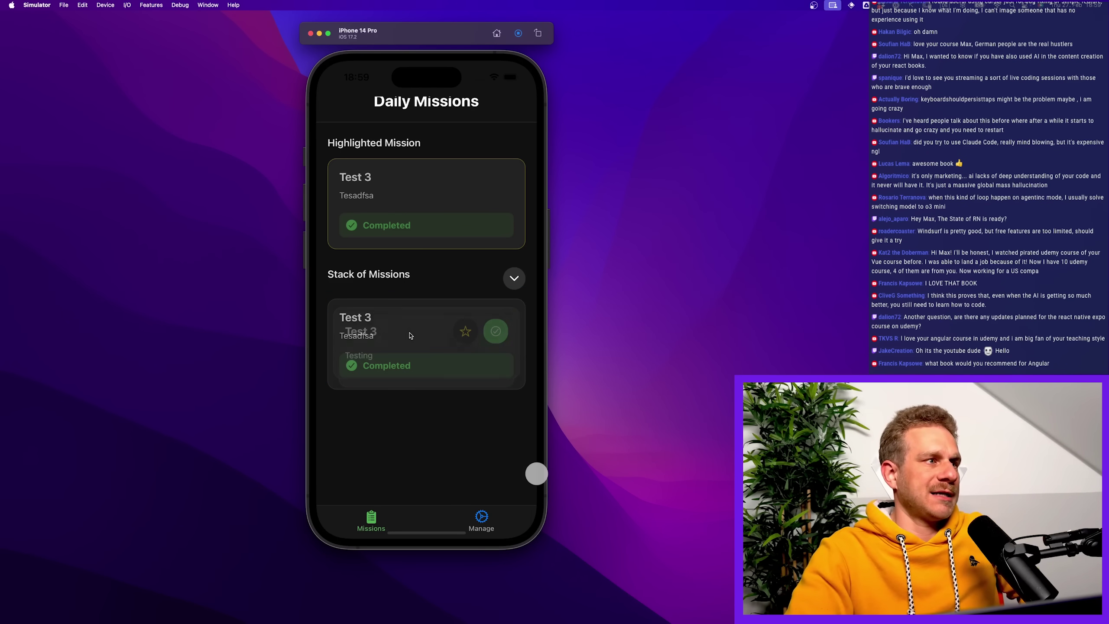
On the Manage tab, refresh the list and open then cancel New Mission, then return to Missions
click(483, 518)
drag(404, 234, 424, 314)
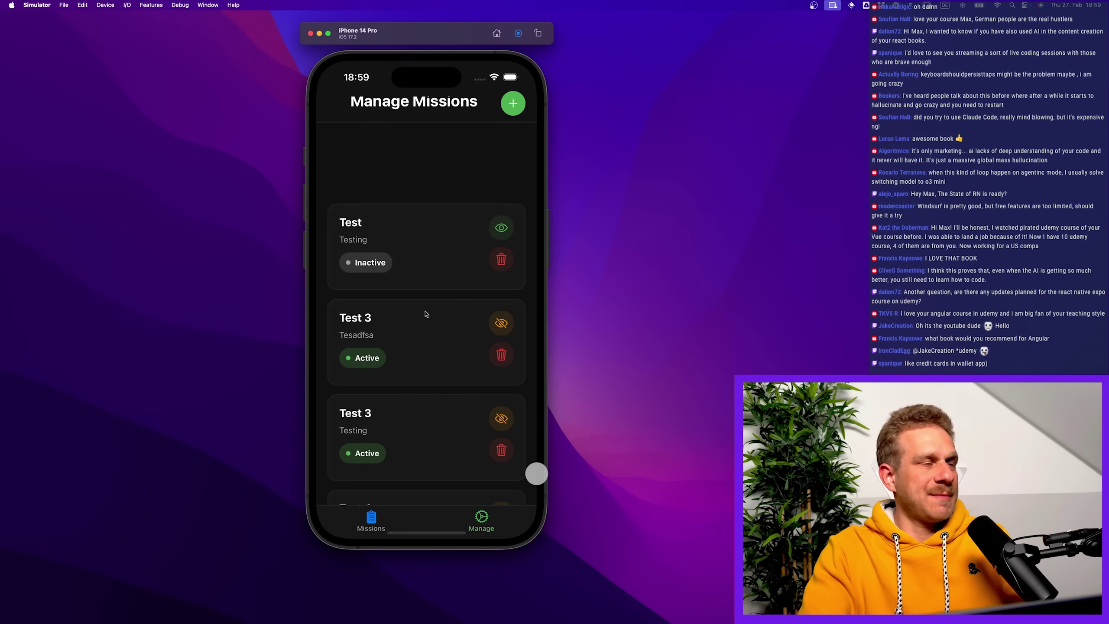
click(513, 104)
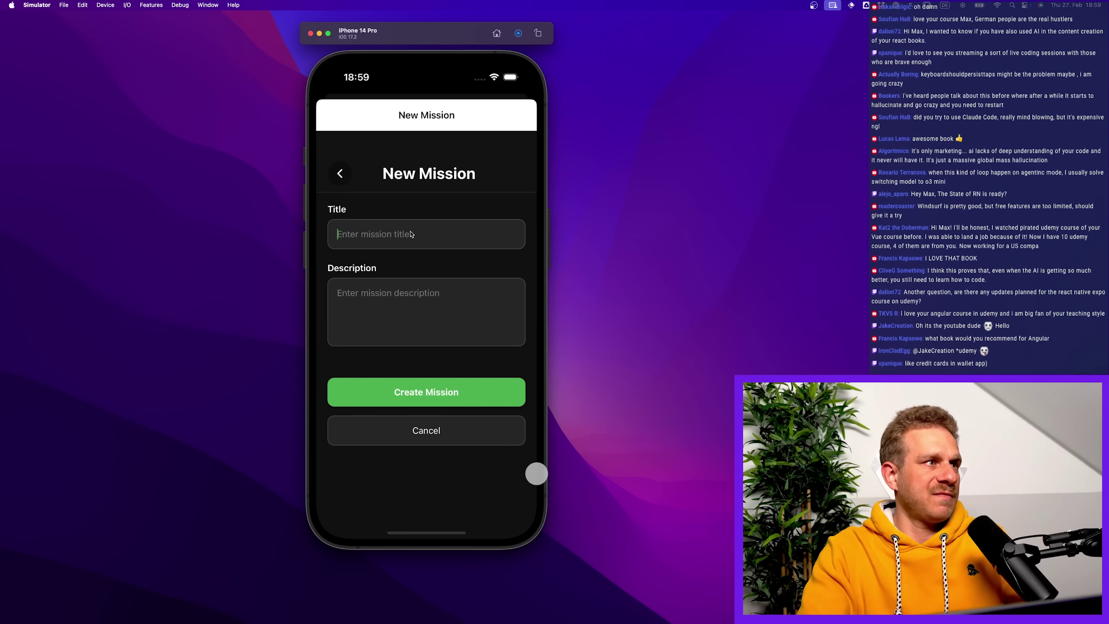
click(357, 184)
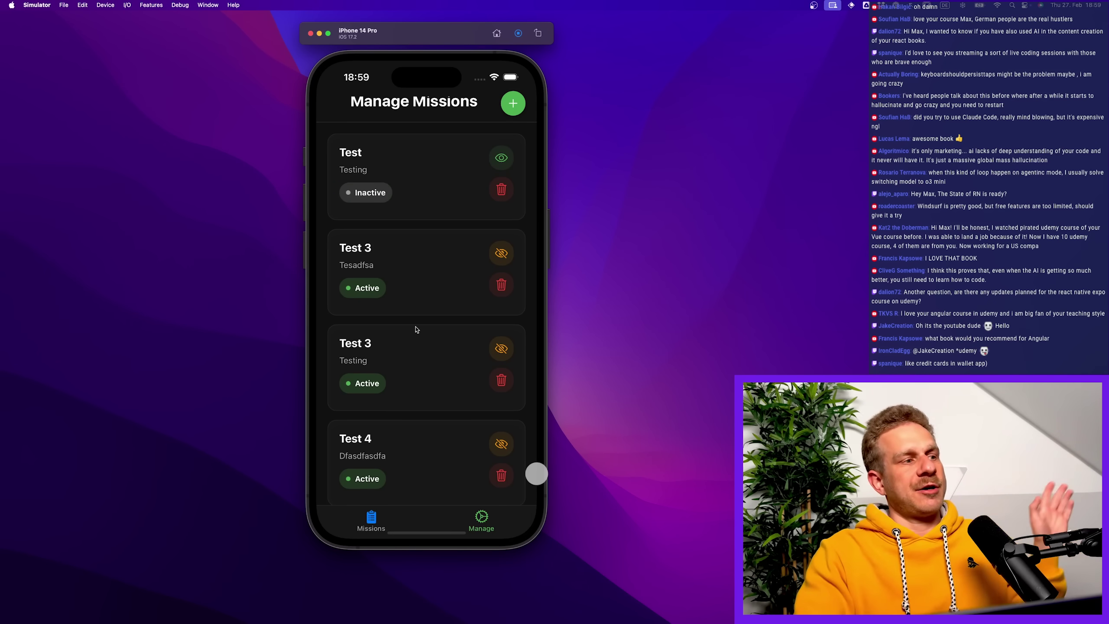
click(373, 520)
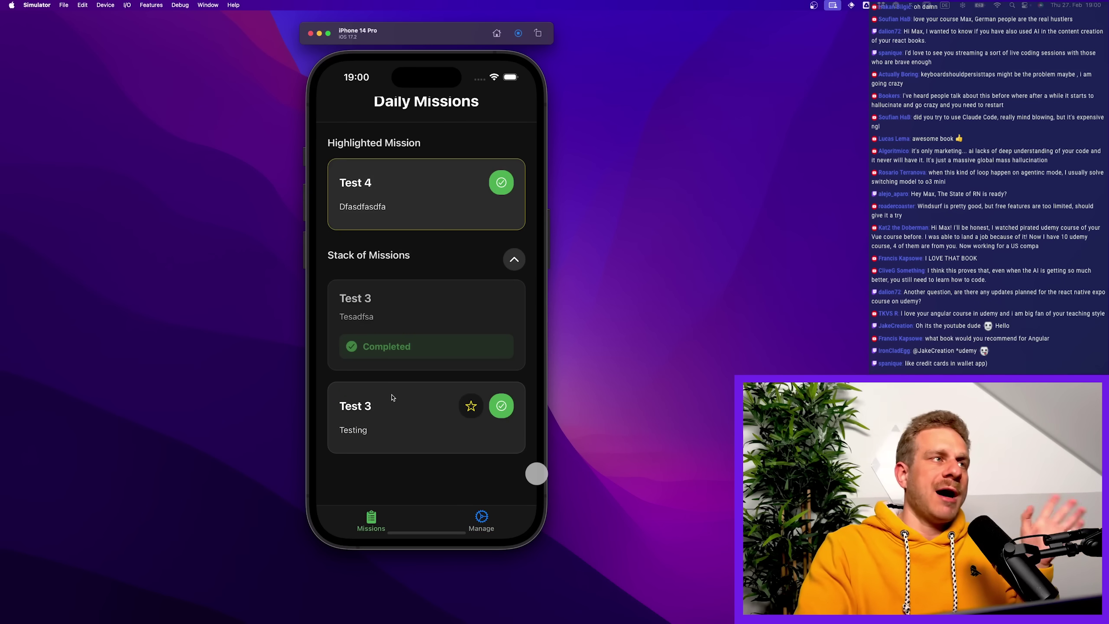